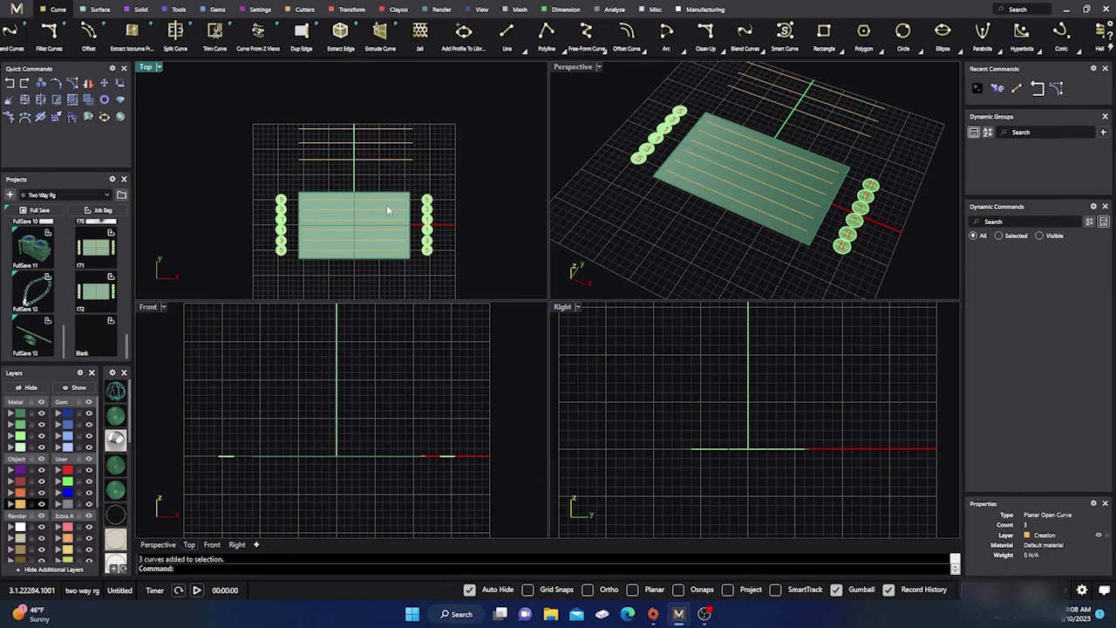
pyautogui.scroll(2, 386, 210)
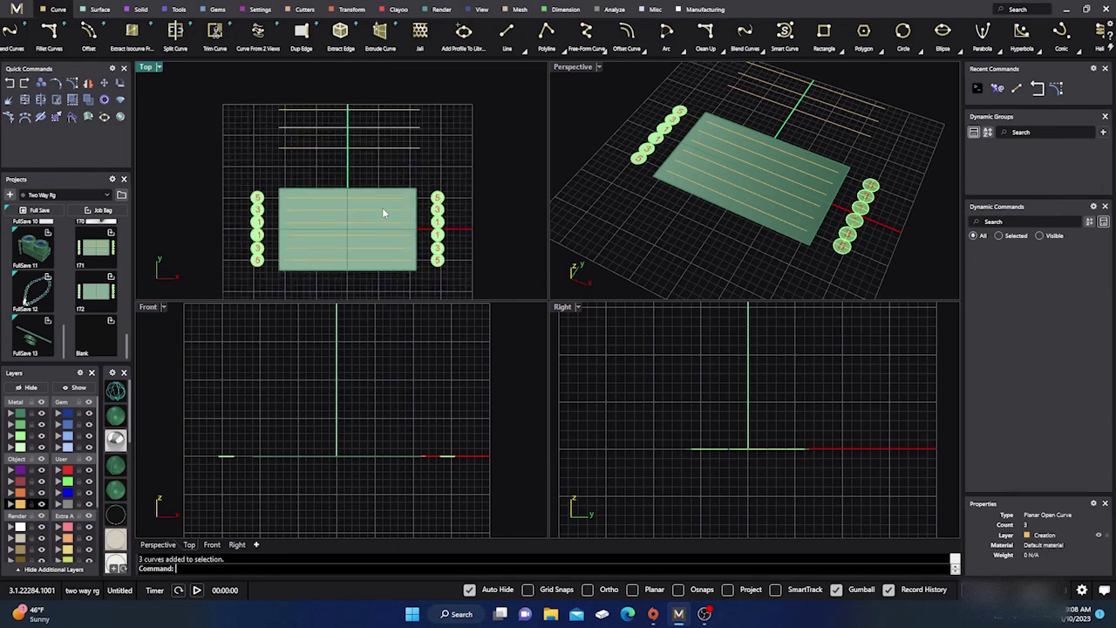
pyautogui.moveTo(472, 161)
pyautogui.mouseDown(button='right')
pyautogui.moveTo(483, 165)
pyautogui.moveTo(467, 160)
pyautogui.mouseUp(button='right')
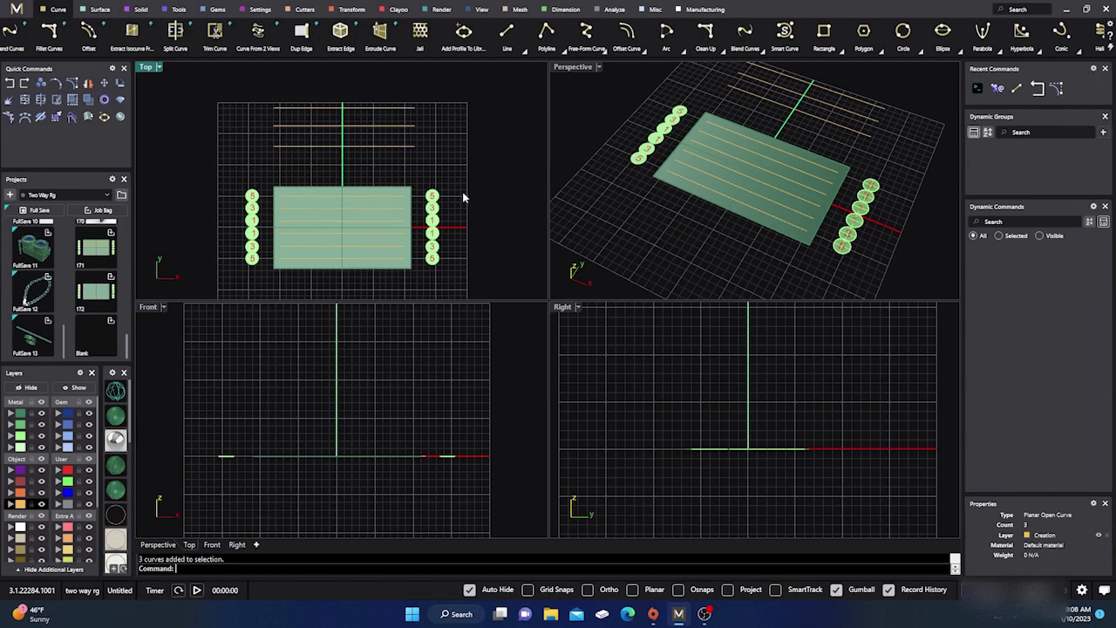
pyautogui.scroll(-2, 624, 226)
pyautogui.moveTo(648, 232)
pyautogui.mouseDown(button='right')
pyautogui.moveTo(658, 243)
pyautogui.moveTo(649, 226)
pyautogui.mouseUp(button='right')
pyautogui.scroll(1, 763, 118)
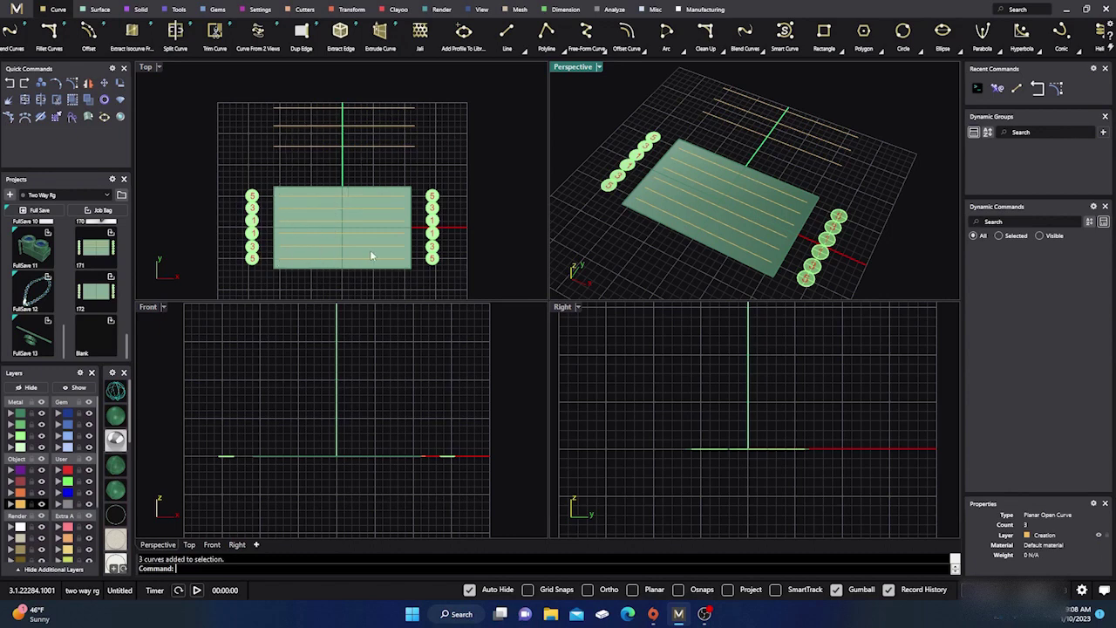
pyautogui.moveTo(418, 159); pyautogui.dragTo(413, 173, button='right')
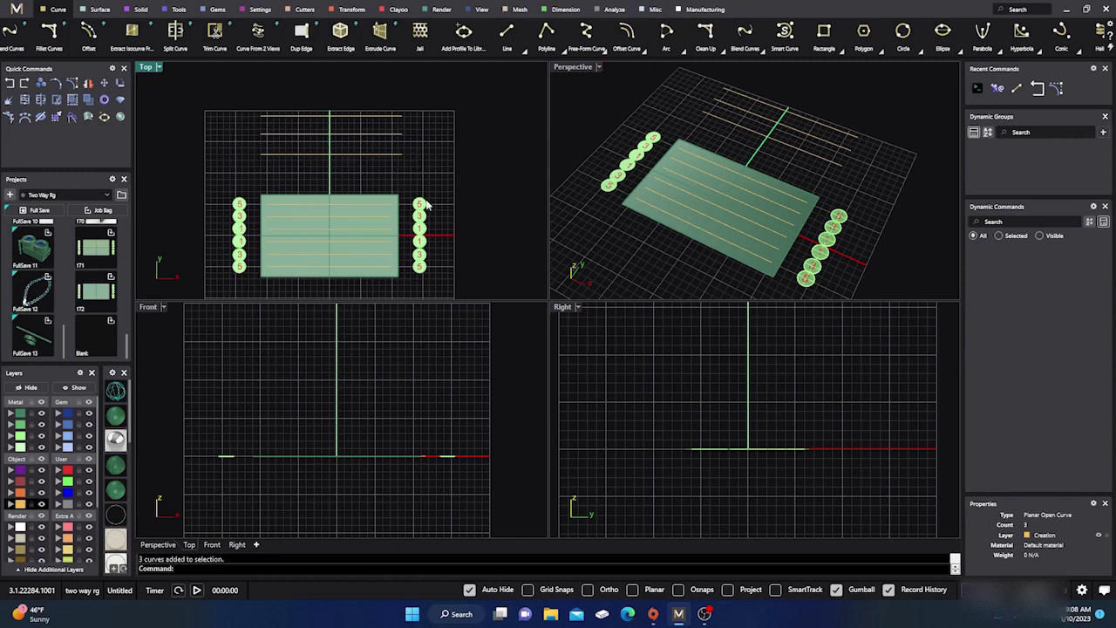
pyautogui.moveTo(439, 182); pyautogui.dragTo(460, 181, button='right')
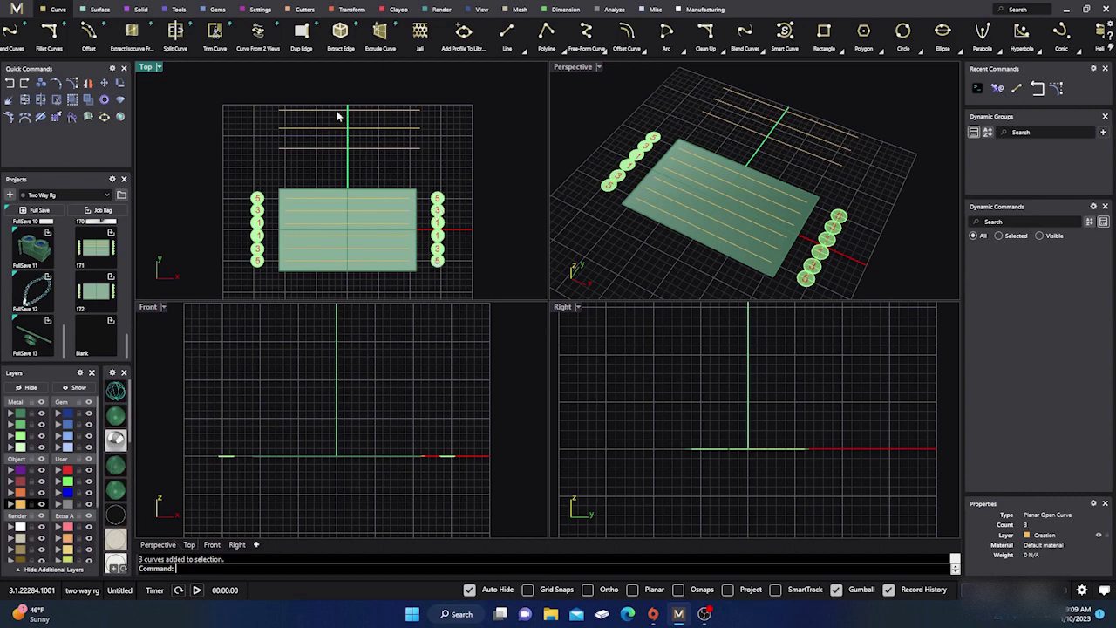
pyautogui.click(343, 146)
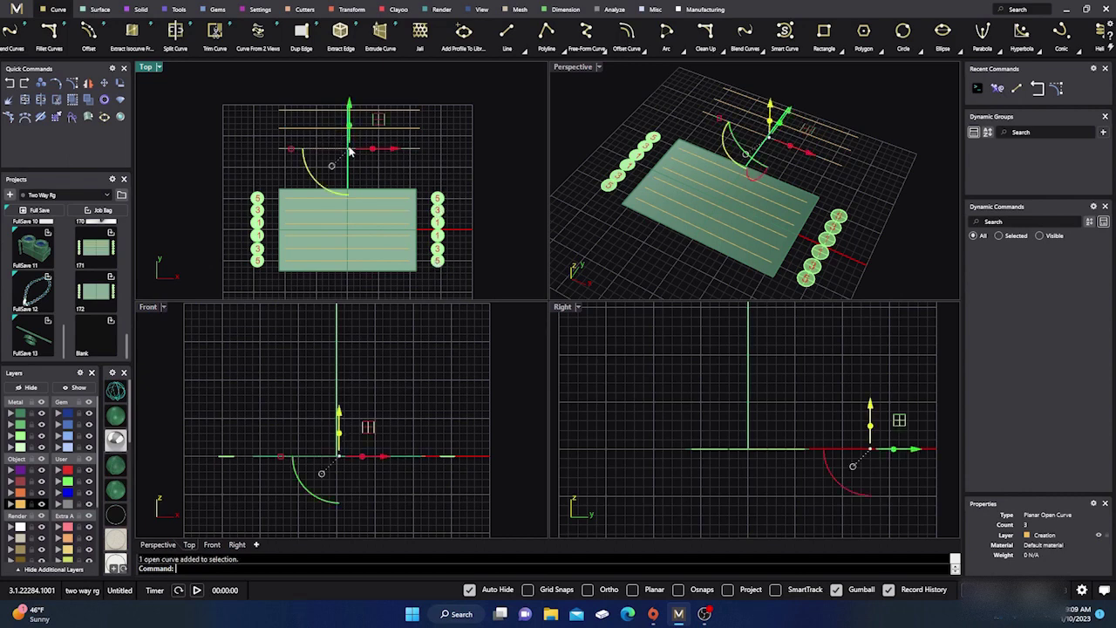
pyautogui.click(420, 157)
pyautogui.click(401, 131)
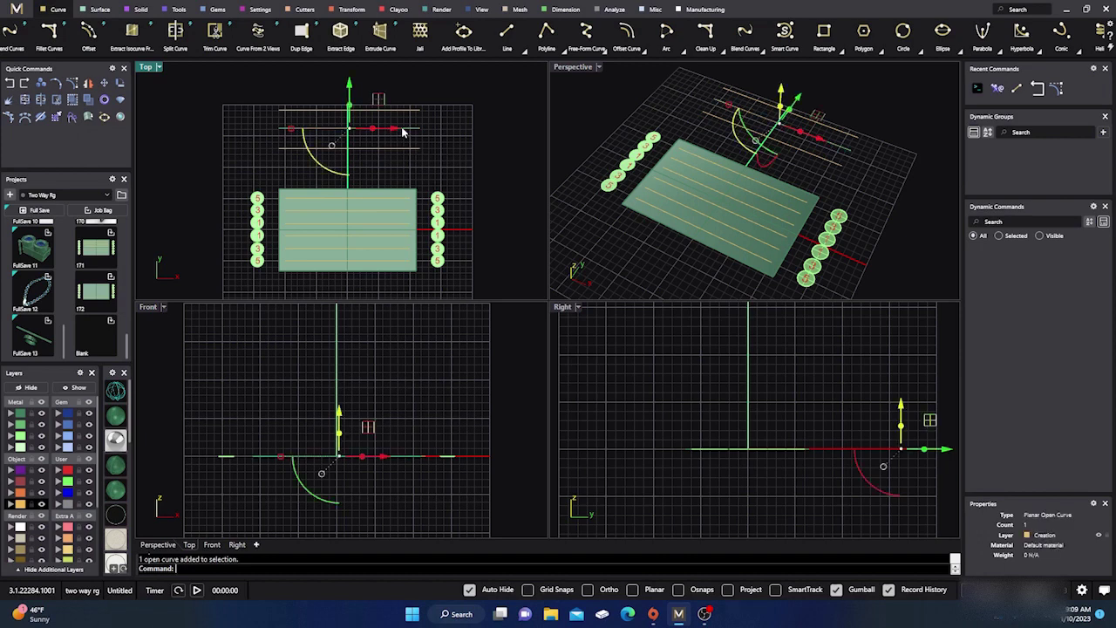
pyautogui.click(444, 94)
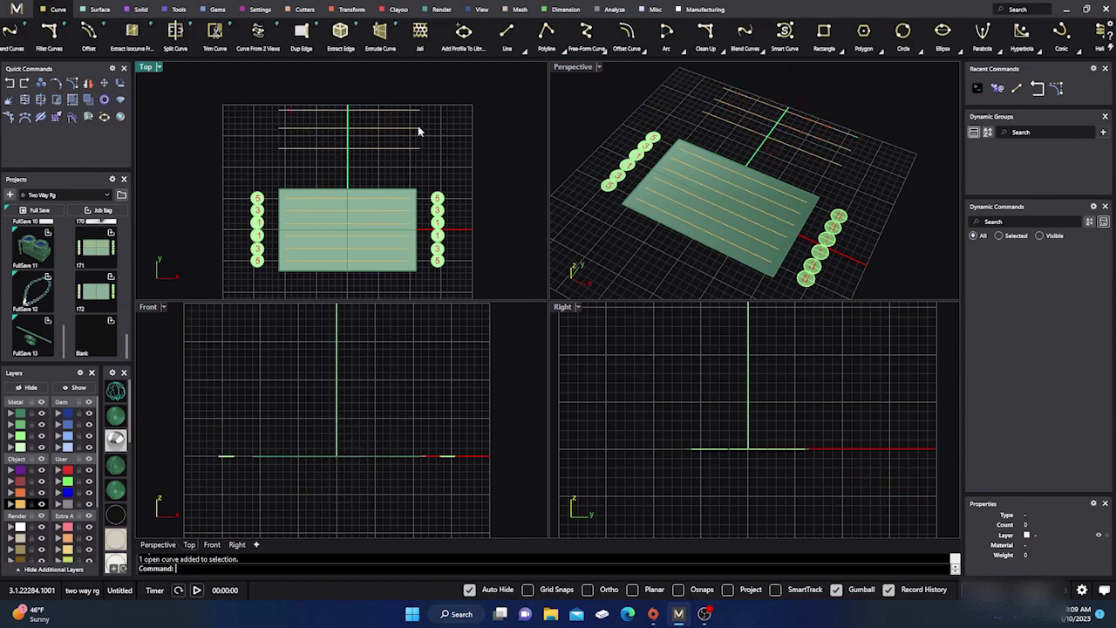
# Read the object description of the lowest of the three loose curves above the green rectangle using the What command.
pyautogui.click(355, 153)
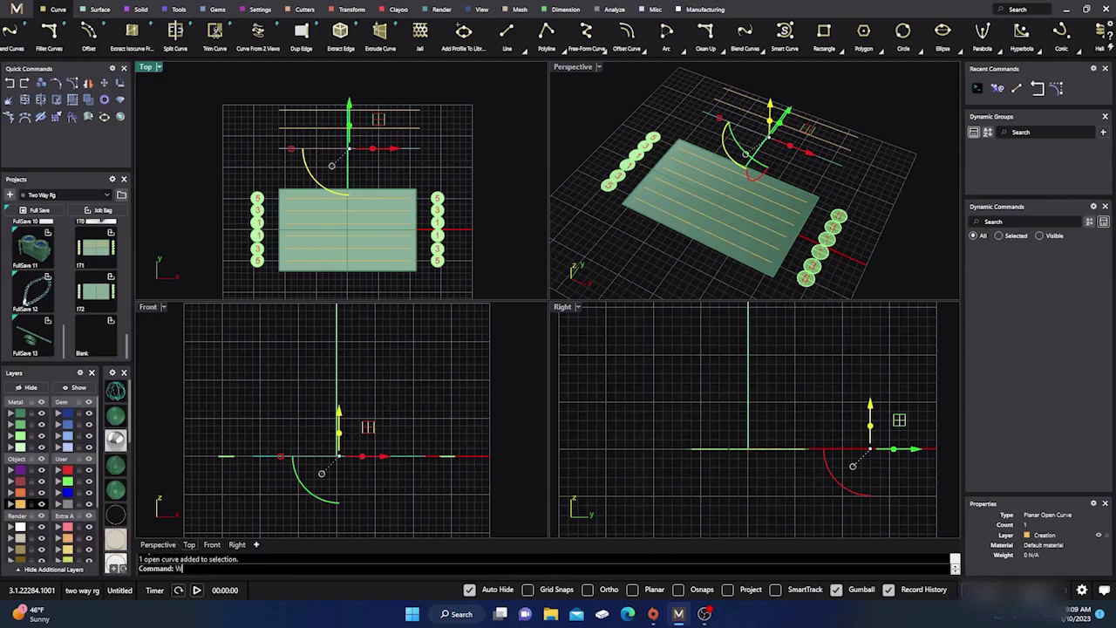
pyautogui.press('Return')
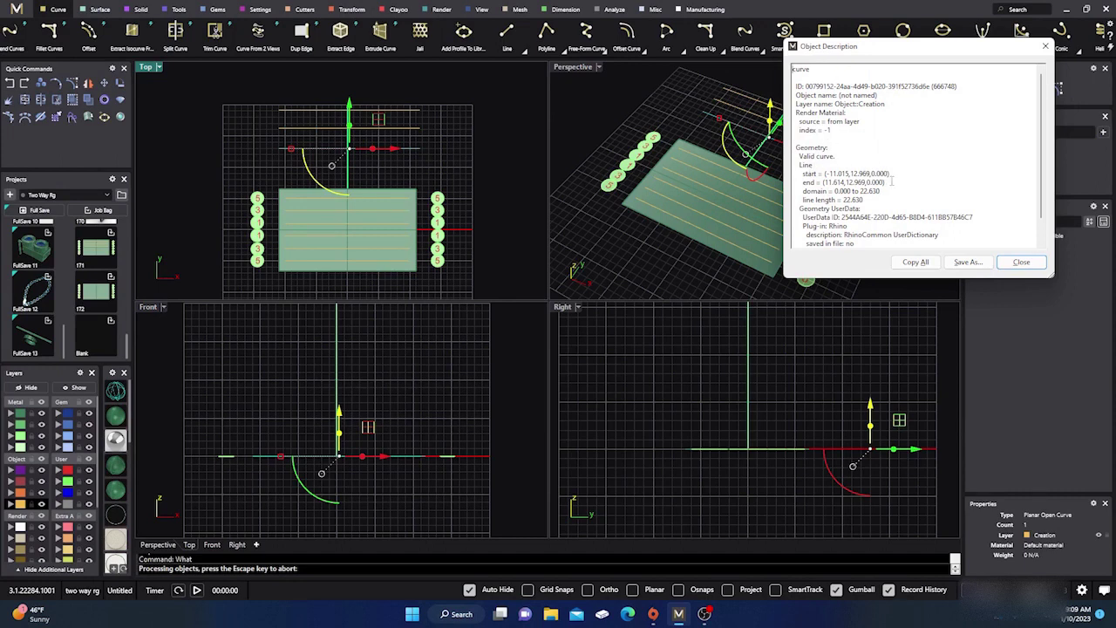
pyautogui.click(1021, 262)
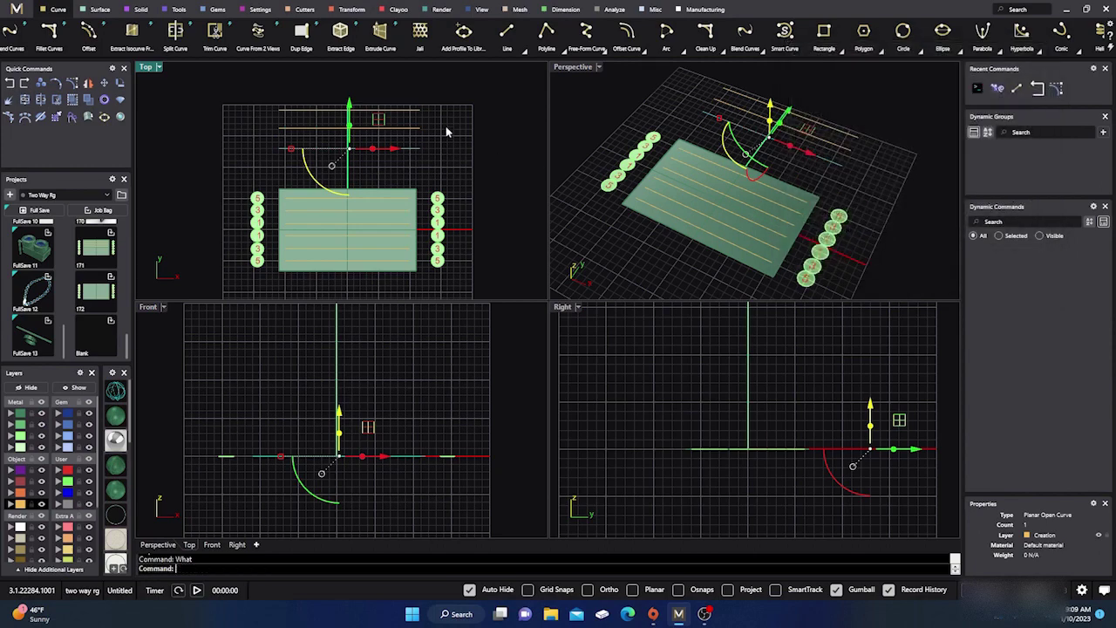
# Check the degree and control point details of the middle loose curve with the What command.
pyautogui.click(409, 133)
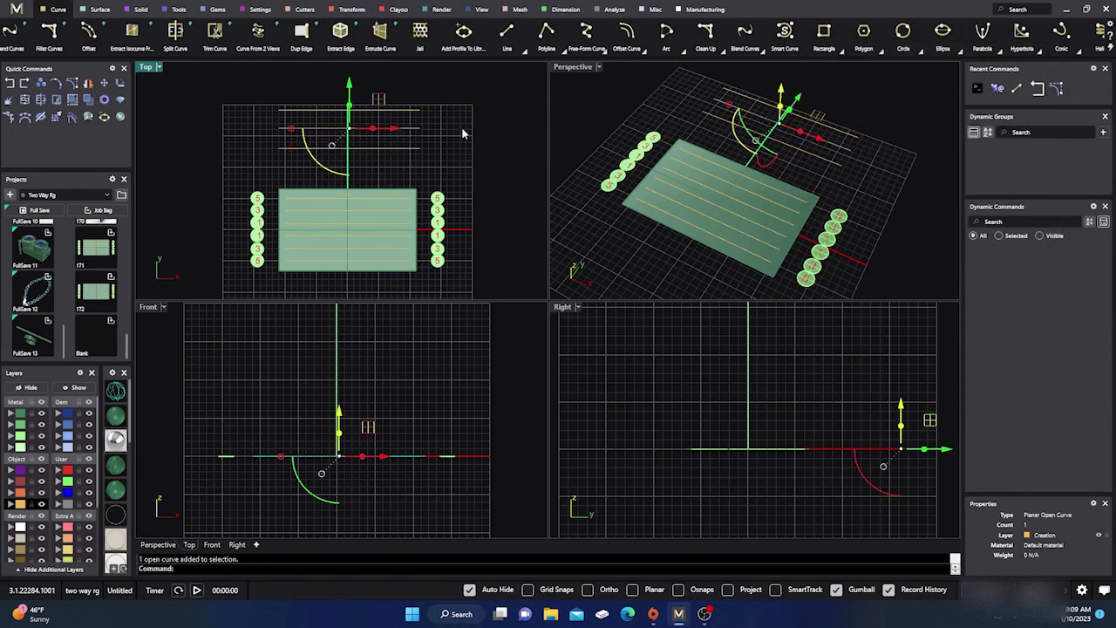
pyautogui.write('What')
pyautogui.press('Return')
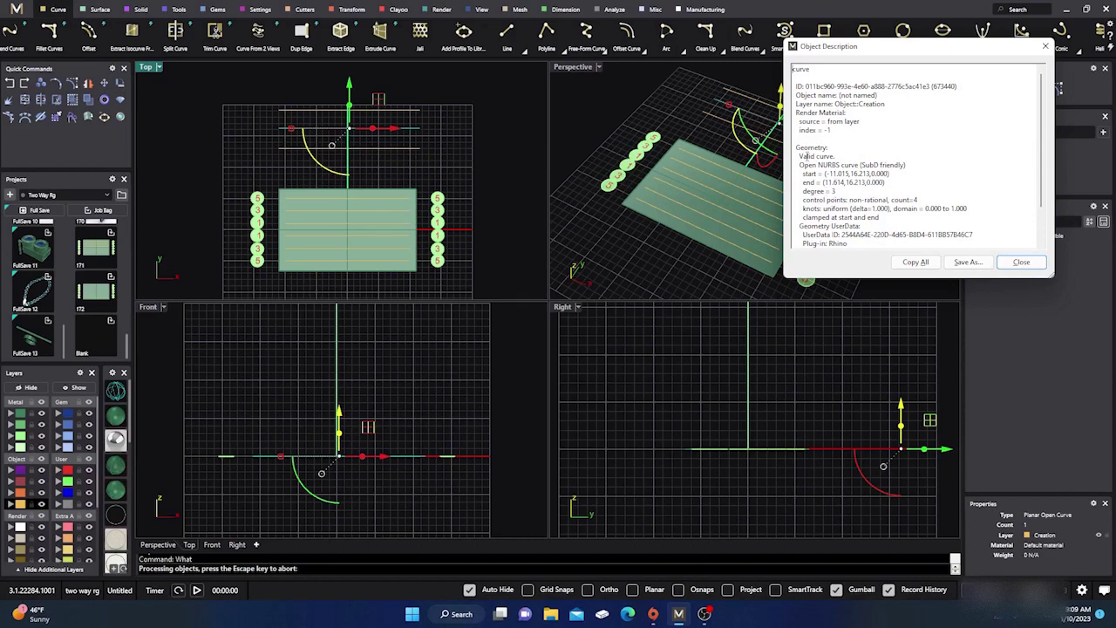
pyautogui.click(1031, 260)
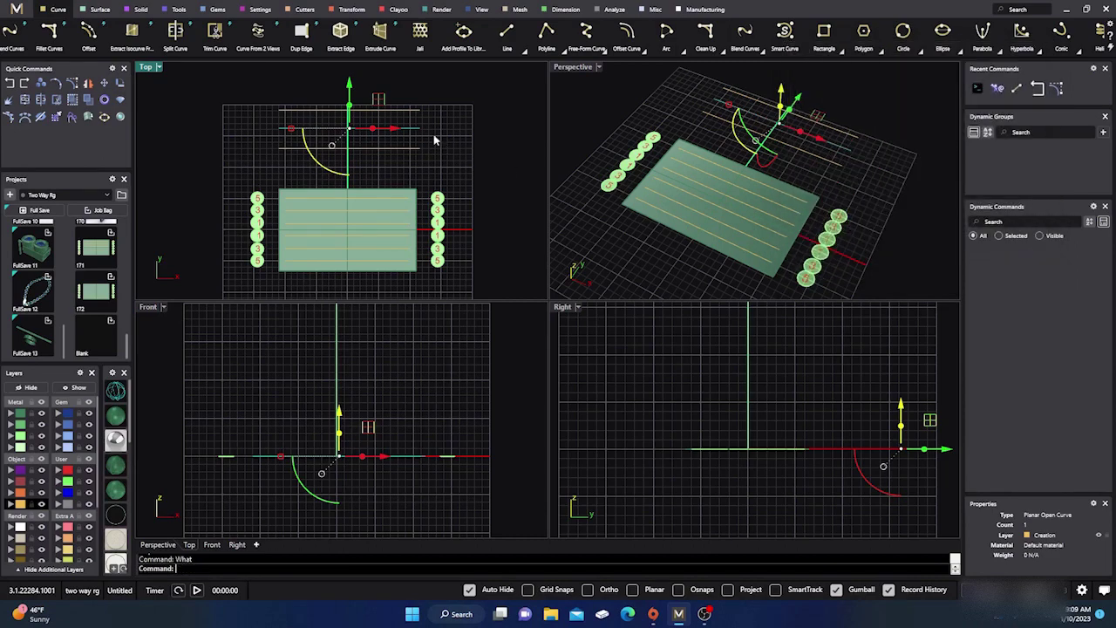
# Inspect the uppermost loose curve's degree and control point details with the What command.
pyautogui.click(432, 117)
pyautogui.click(415, 111)
pyautogui.rightClick(461, 133)
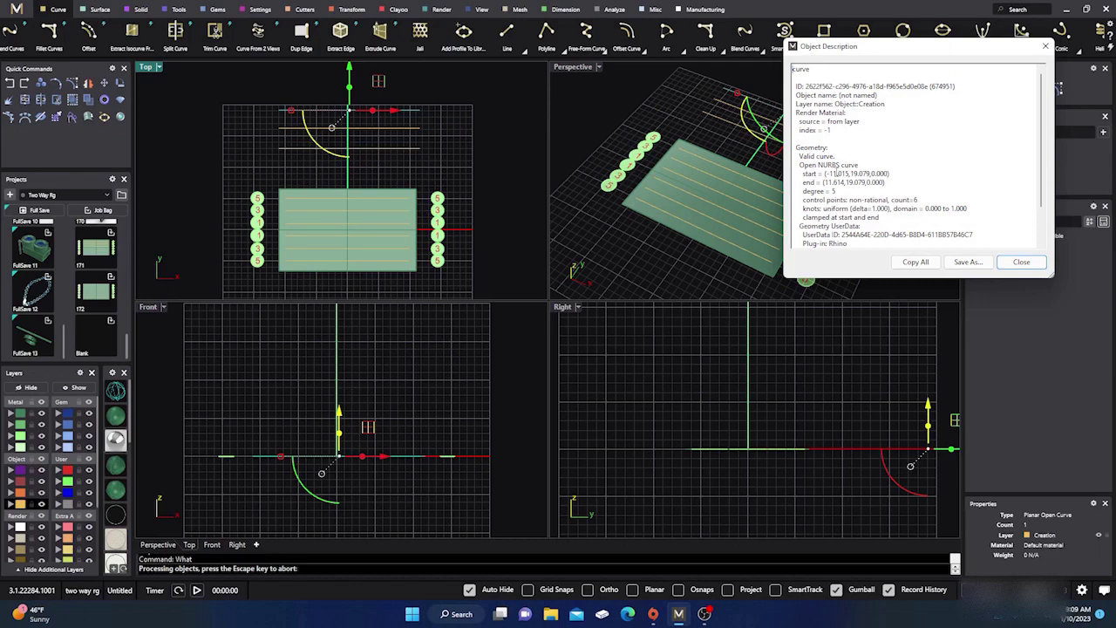
pyautogui.click(1021, 261)
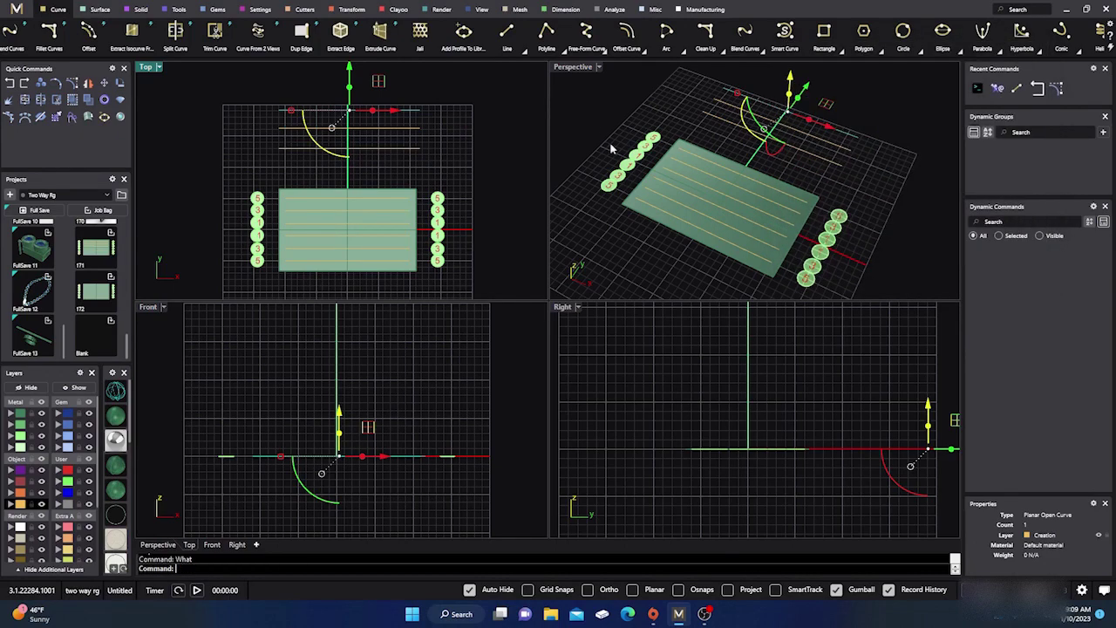
pyautogui.press('Delete')
pyautogui.click(373, 148)
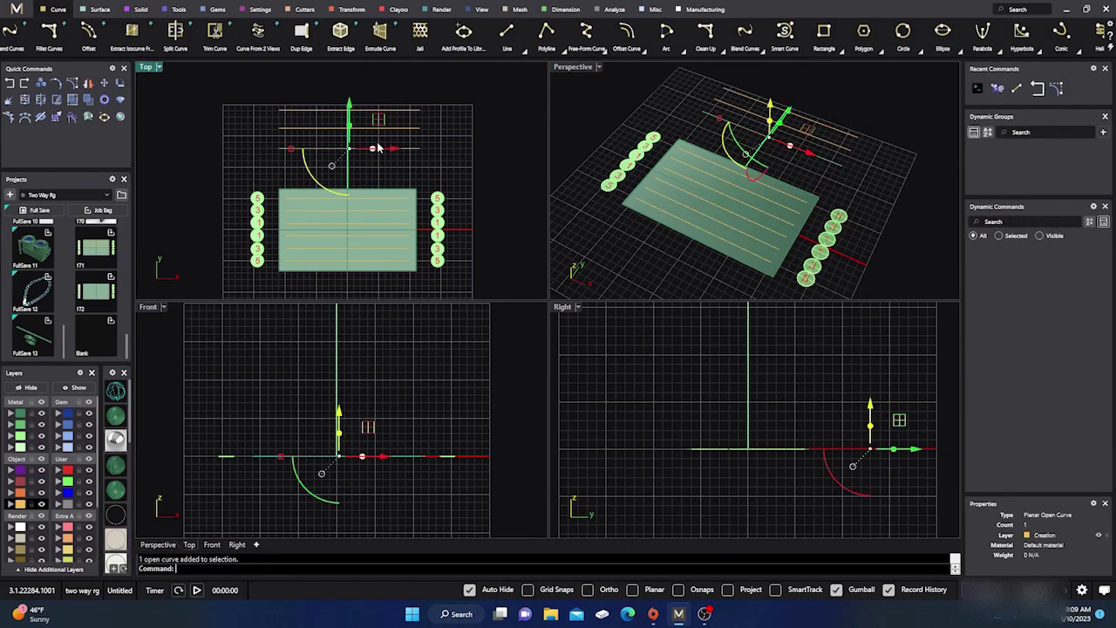
pyautogui.click(403, 129)
pyautogui.click(404, 111)
pyautogui.click(453, 138)
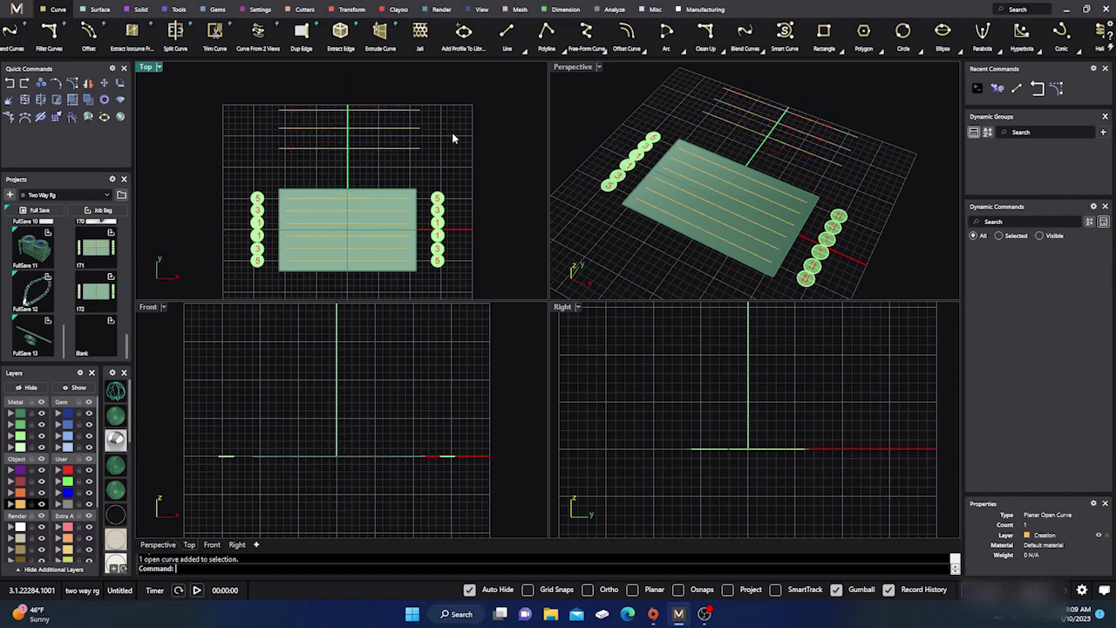
pyautogui.click(379, 149)
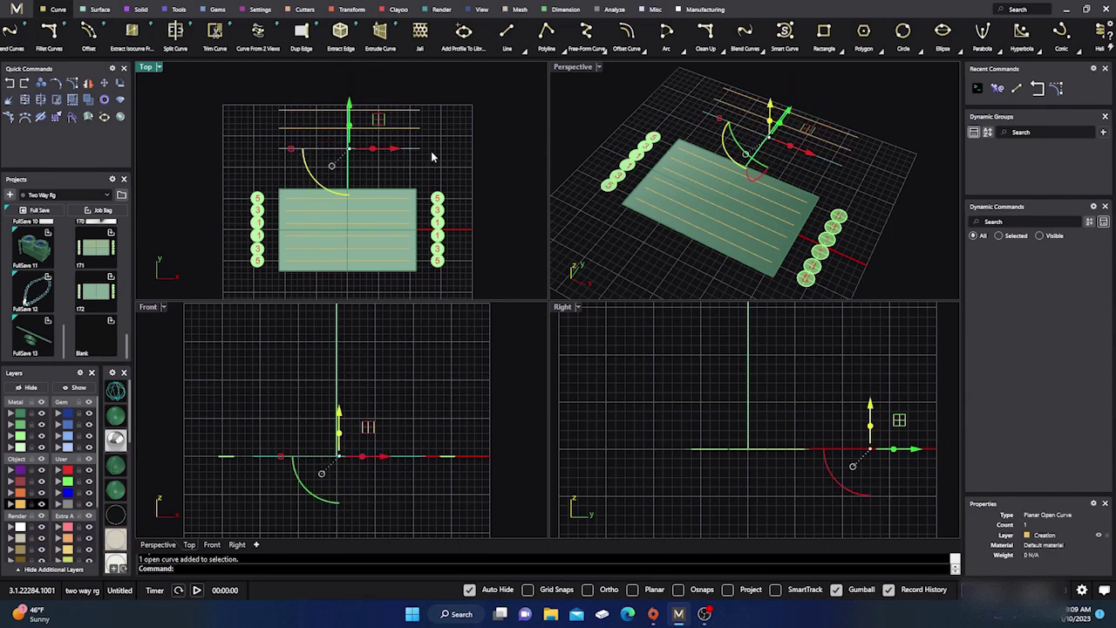
pyautogui.press('Delete')
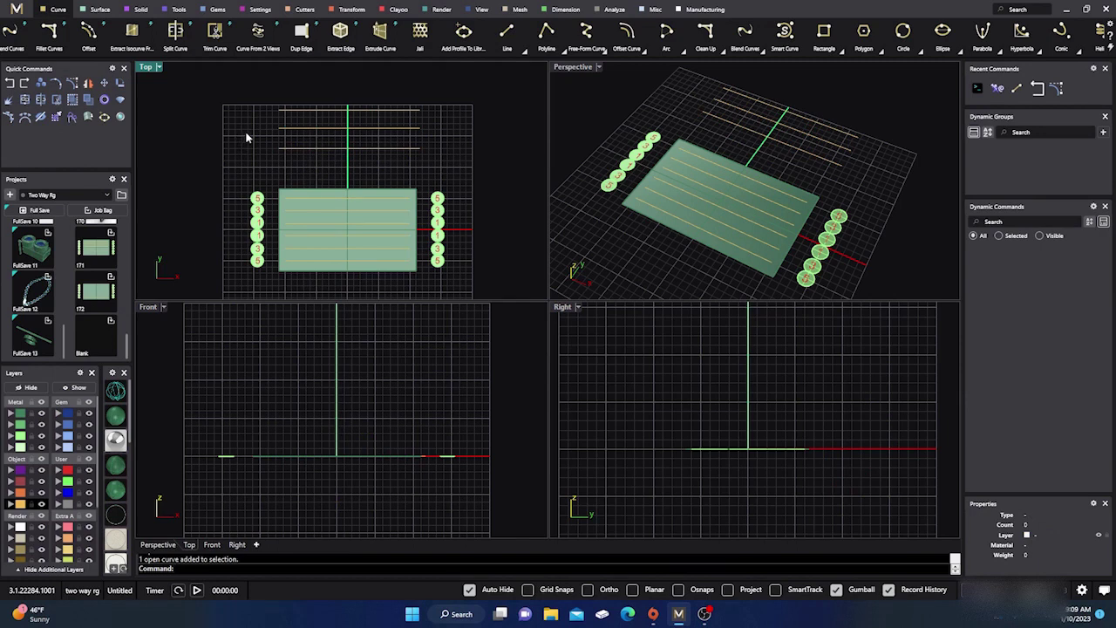
# Turn on the control points of the three loose curves above the green rectangle.
pyautogui.moveTo(330, 166); pyautogui.dragTo(280, 102)
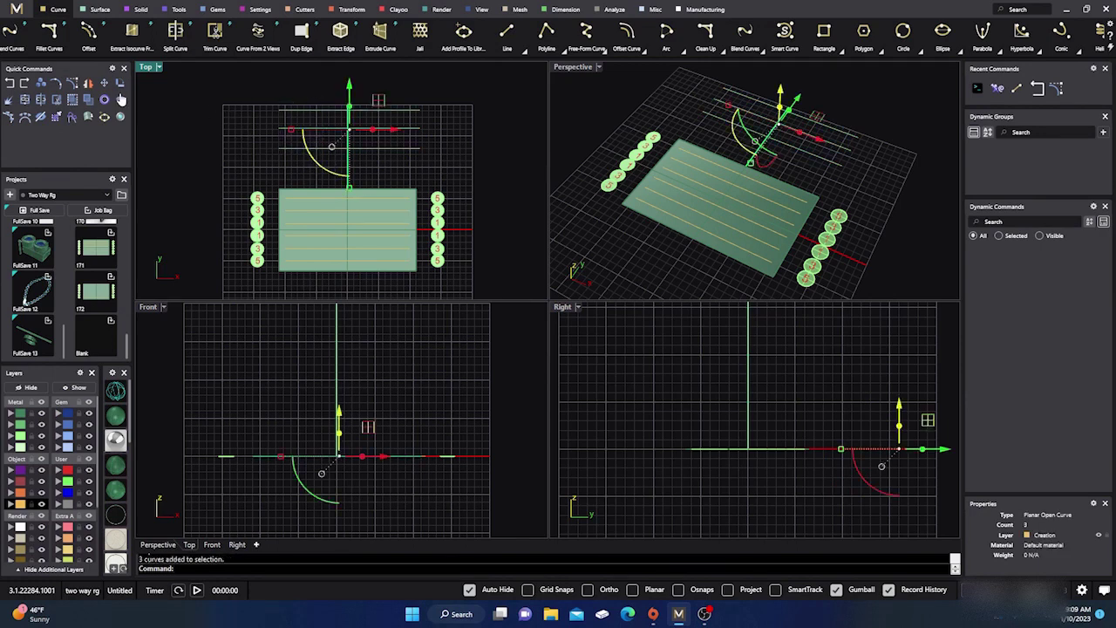
pyautogui.click(73, 85)
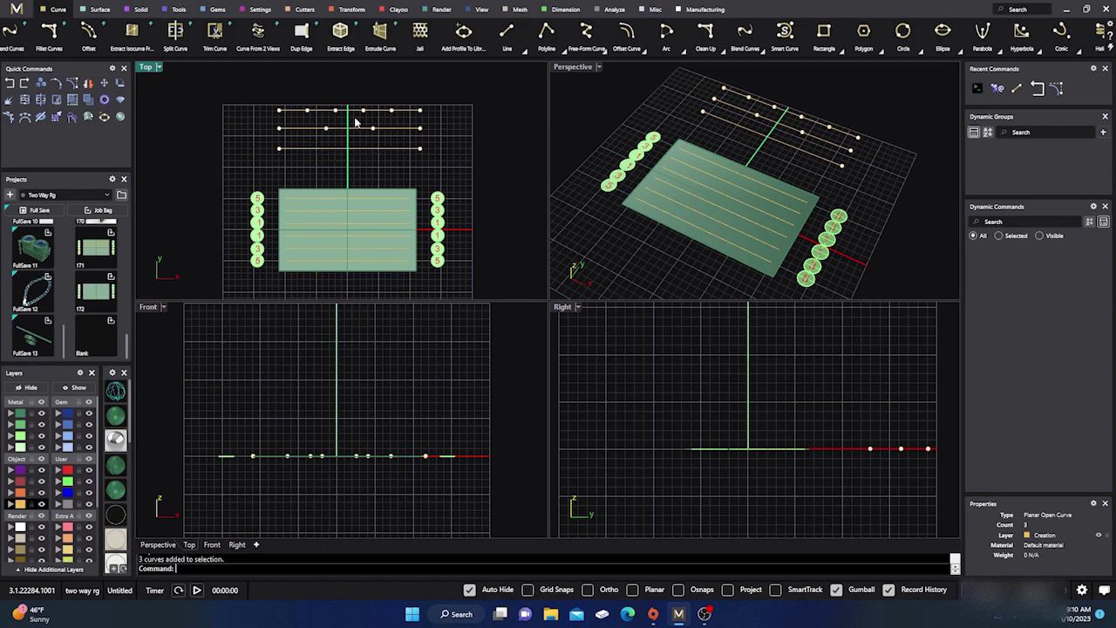
# Align the second control points from the left on the uppermost and middle curves to a vertical plane using Align's ToPlane option.
pyautogui.moveTo(391, 91); pyautogui.dragTo(364, 102, button='right')
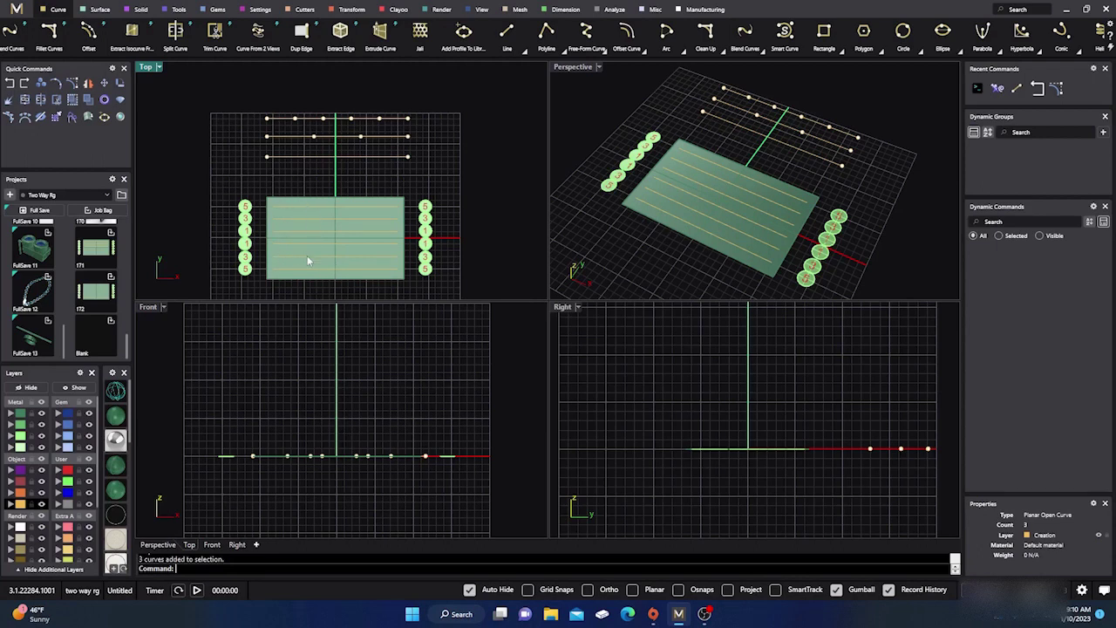
pyautogui.click(349, 11)
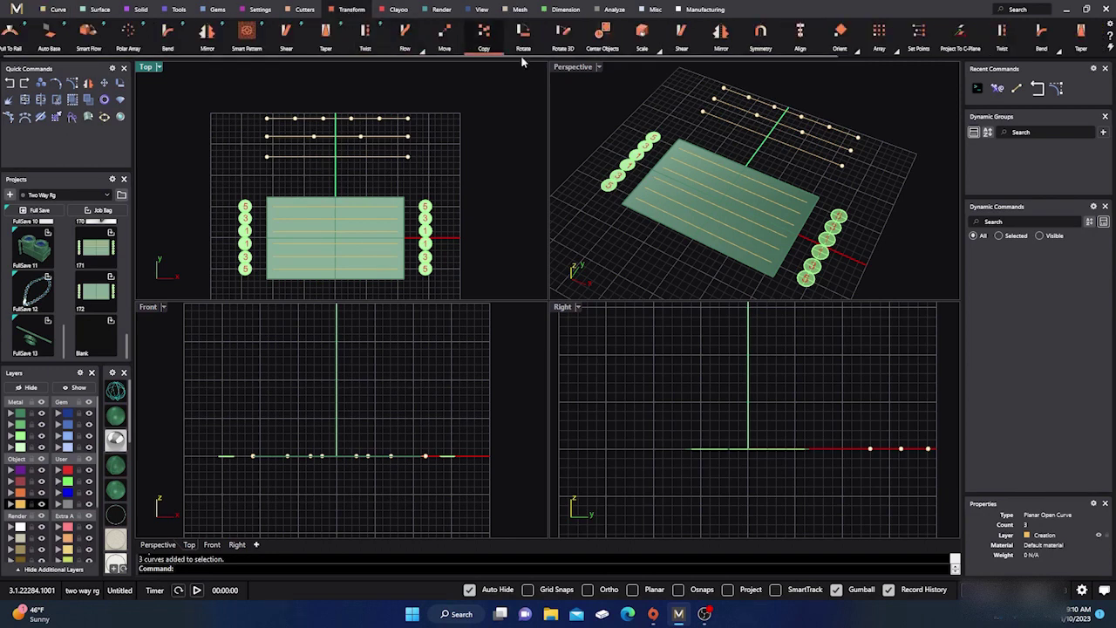
pyautogui.click(801, 33)
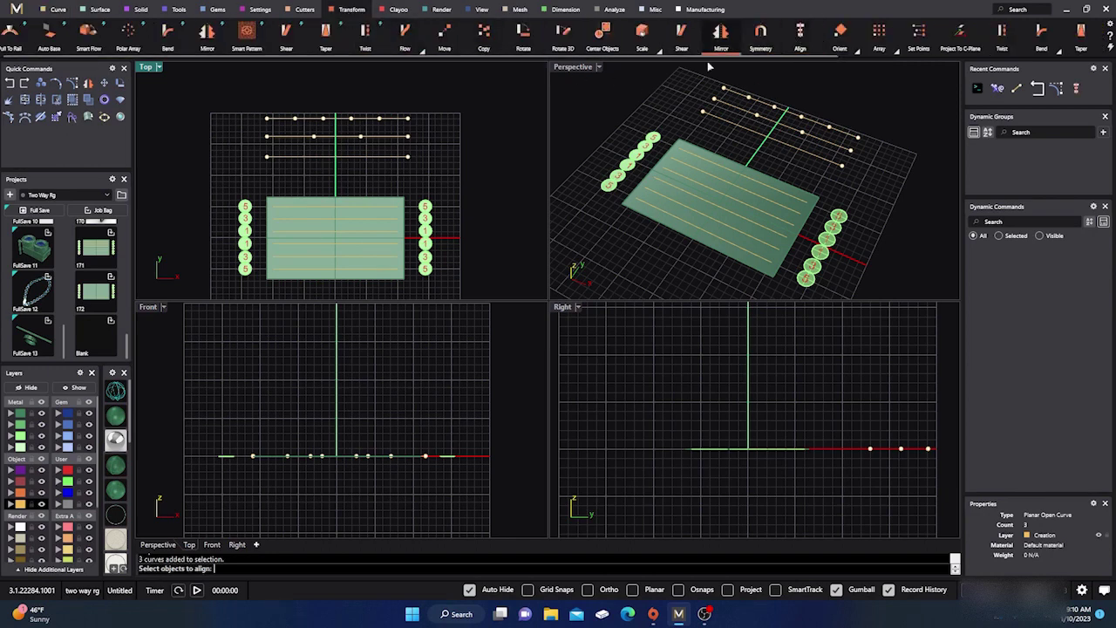
pyautogui.moveTo(289, 108); pyautogui.dragTo(319, 158)
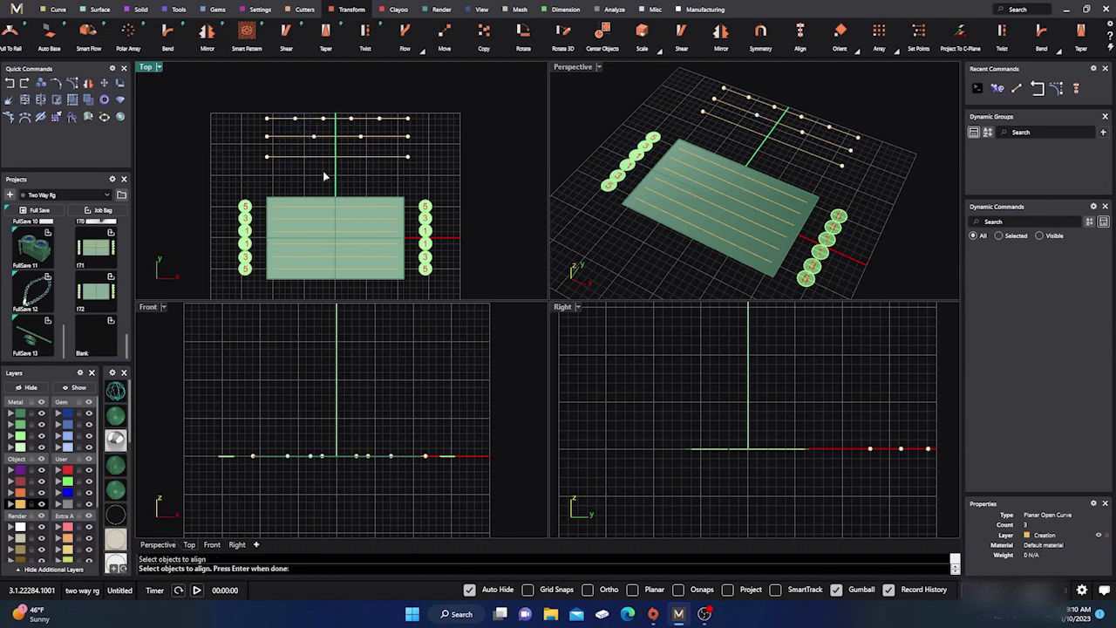
pyautogui.press('Return')
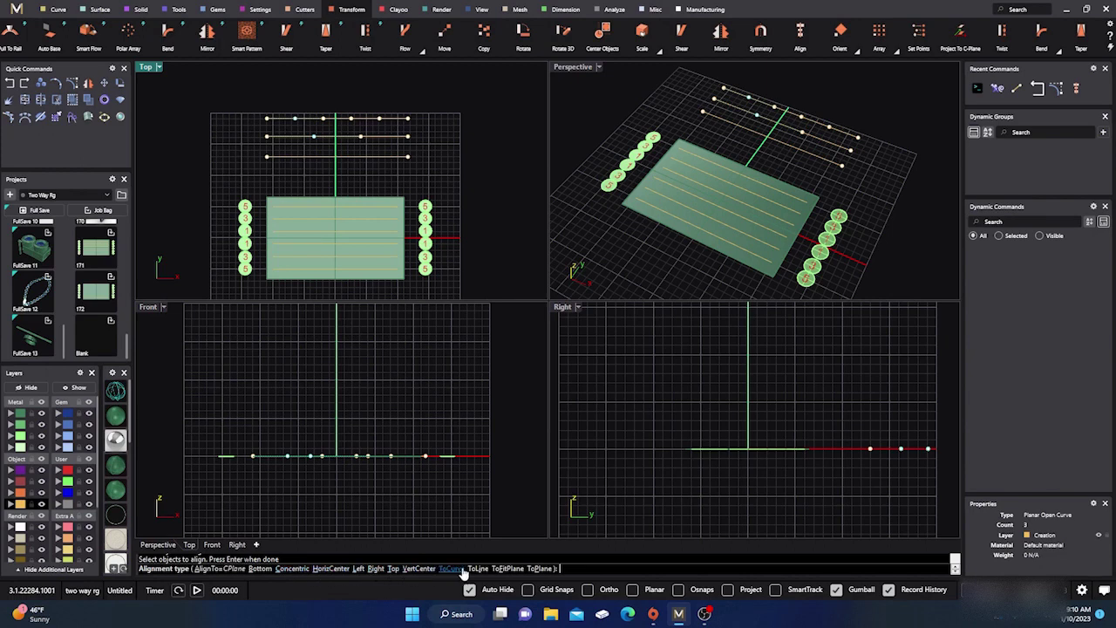
pyautogui.click(538, 569)
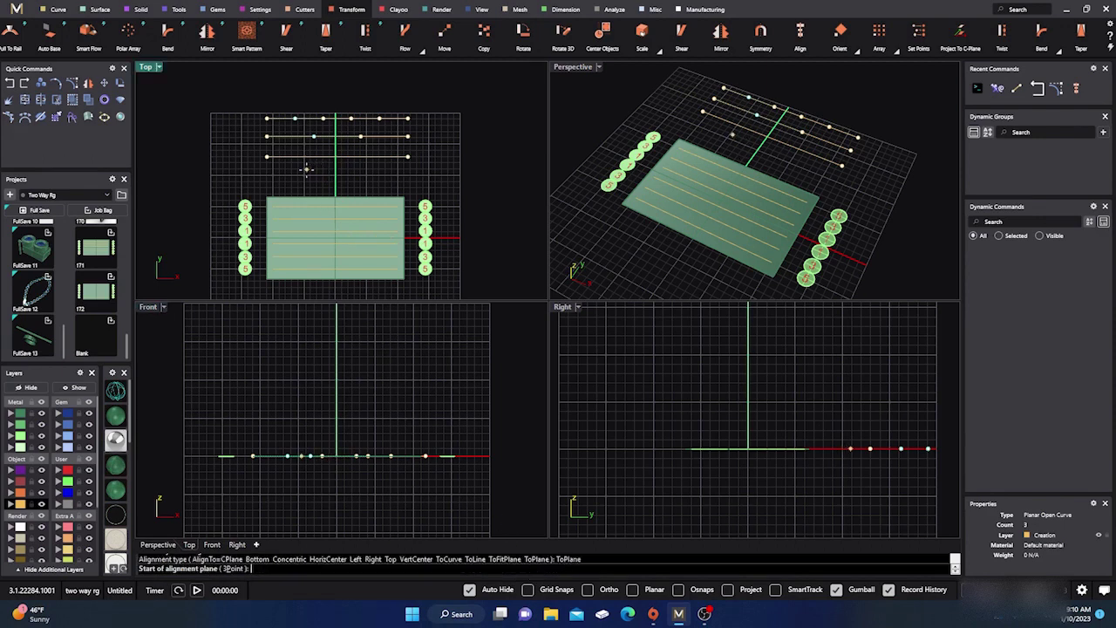
pyautogui.click(306, 170)
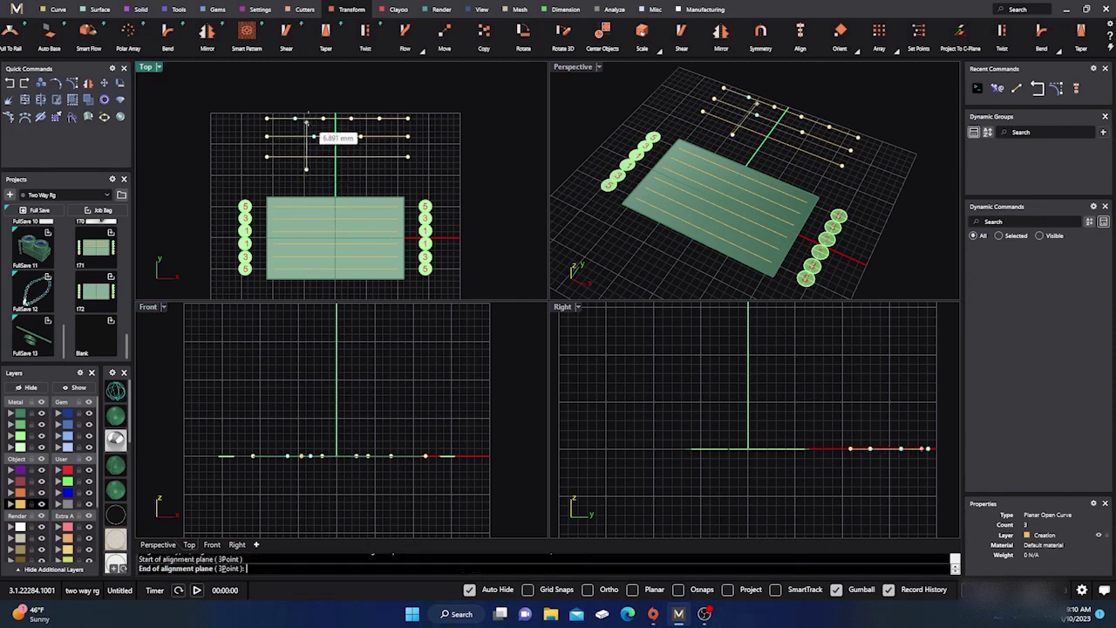
pyautogui.click(306, 92)
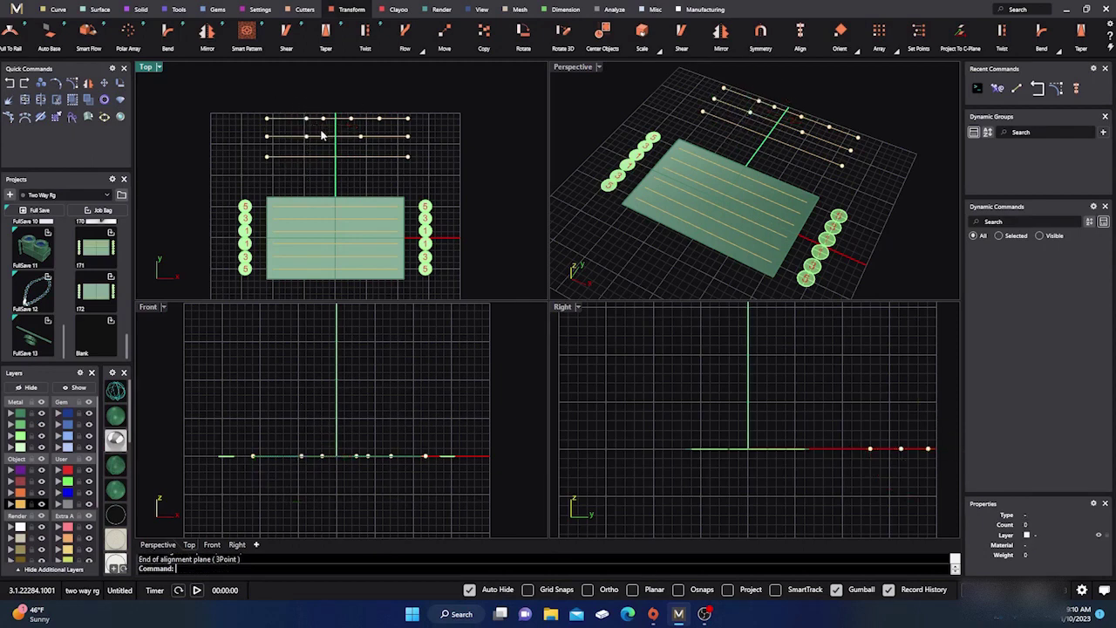
pyautogui.click(324, 118)
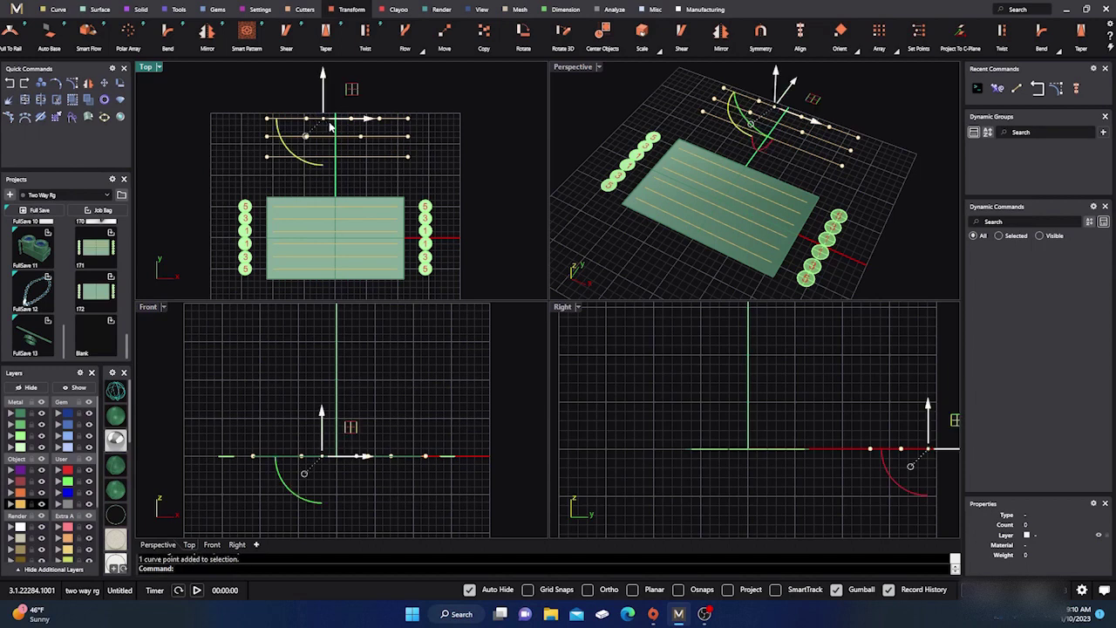
pyautogui.rightClick(343, 133)
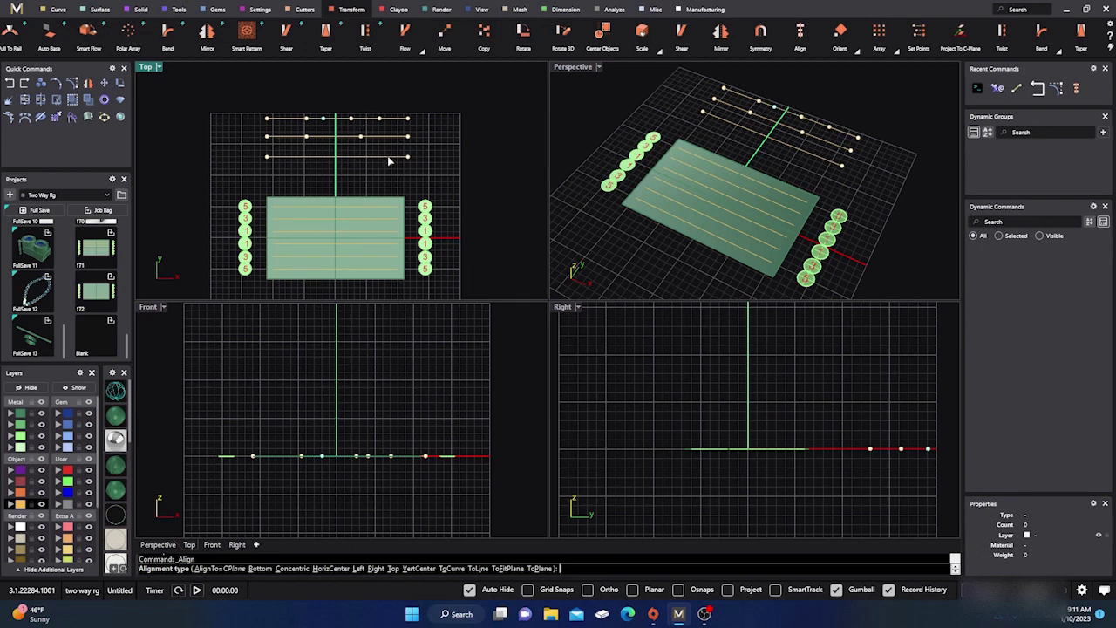
pyautogui.press('Escape')
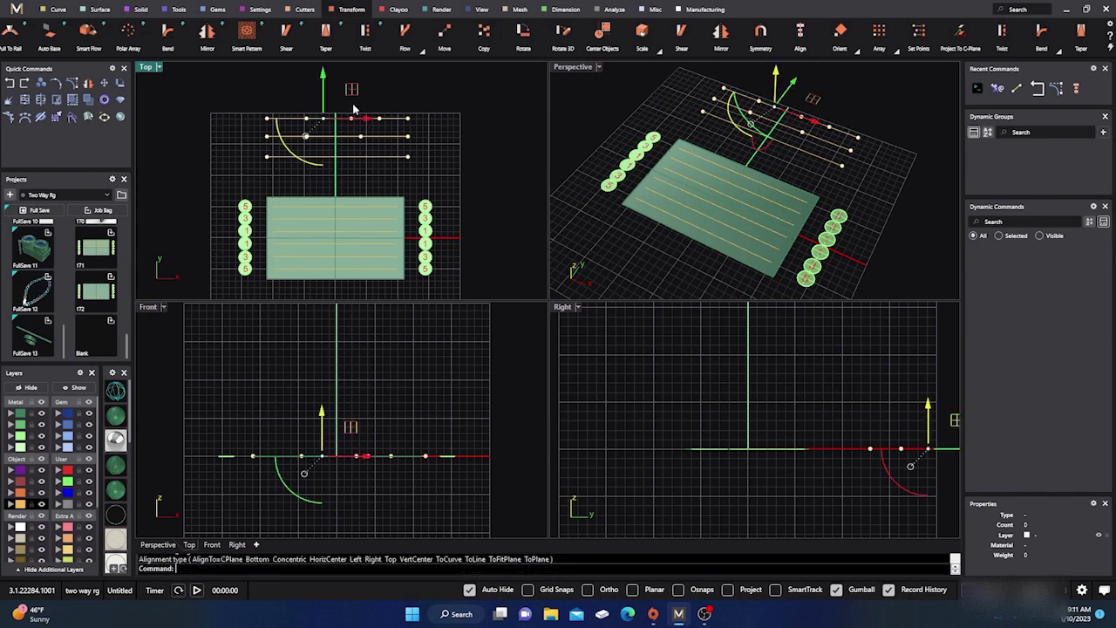
# Align the uppermost and middle loose curves' second control points from the right with Align's ToPlane option and shift the uppermost curve's second point leftward.
pyautogui.moveTo(358, 107); pyautogui.dragTo(386, 158)
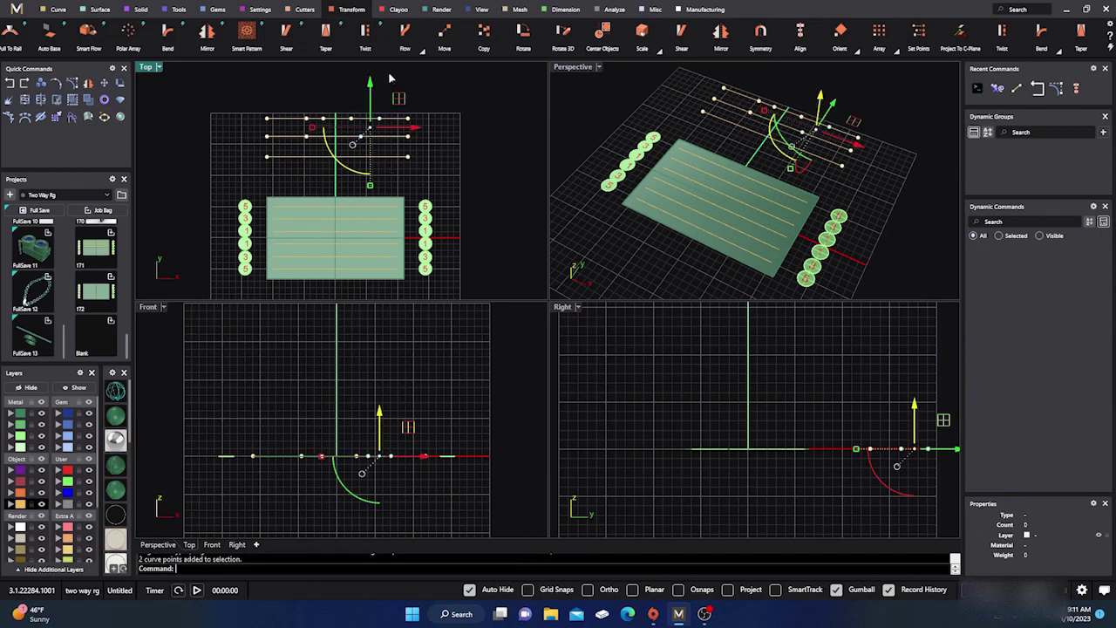
pyautogui.press('Return')
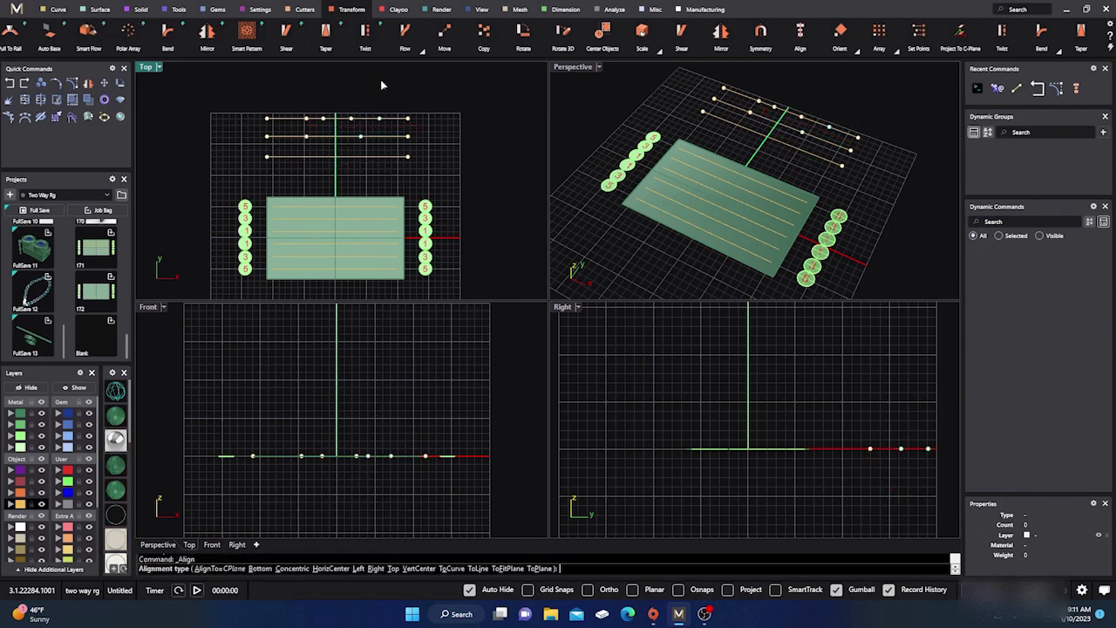
pyautogui.click(540, 568)
pyautogui.click(377, 167)
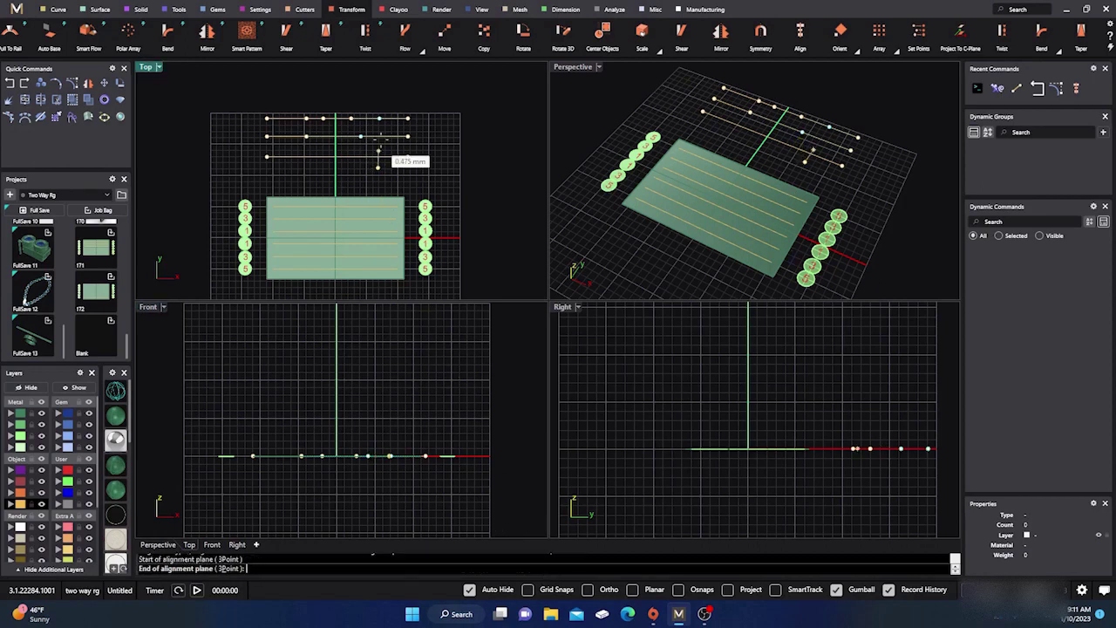
pyautogui.click(378, 103)
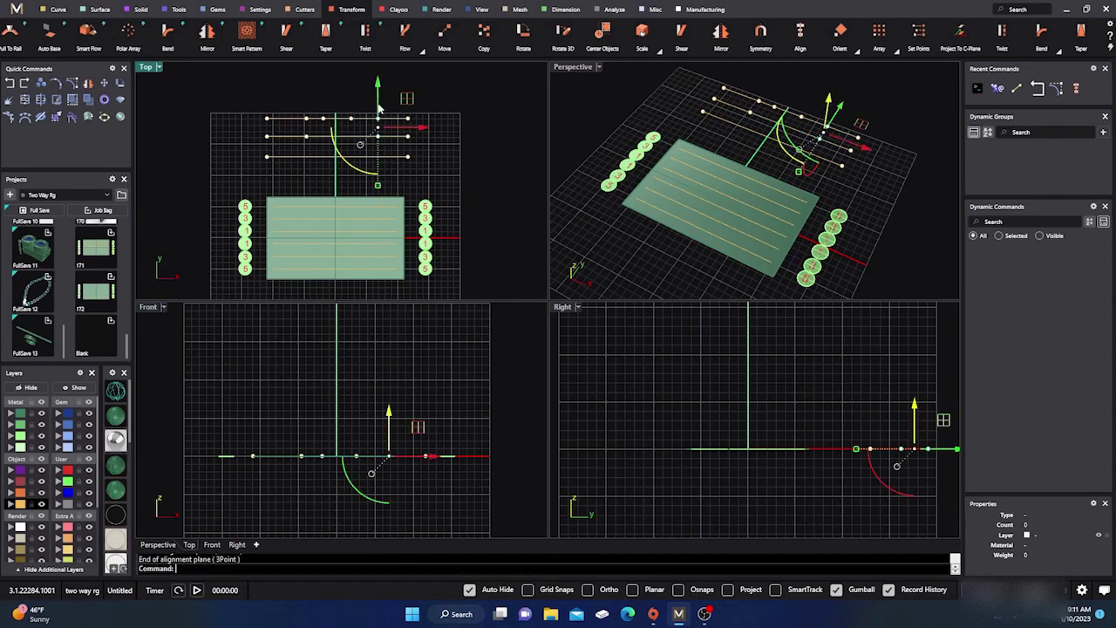
pyautogui.click(327, 84)
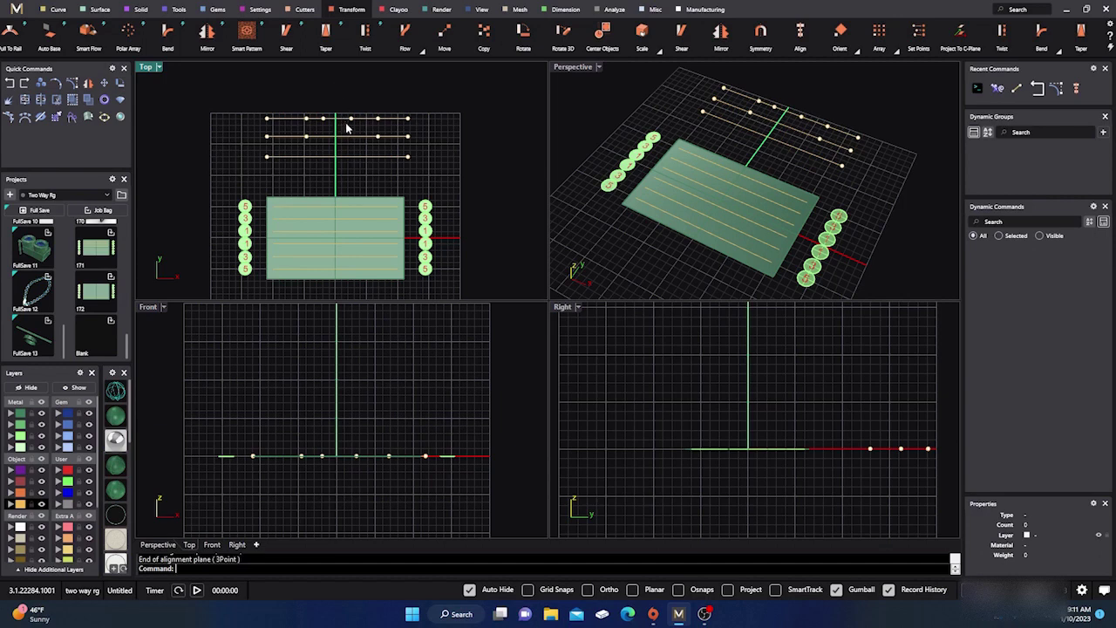
pyautogui.moveTo(294, 110); pyautogui.dragTo(310, 127)
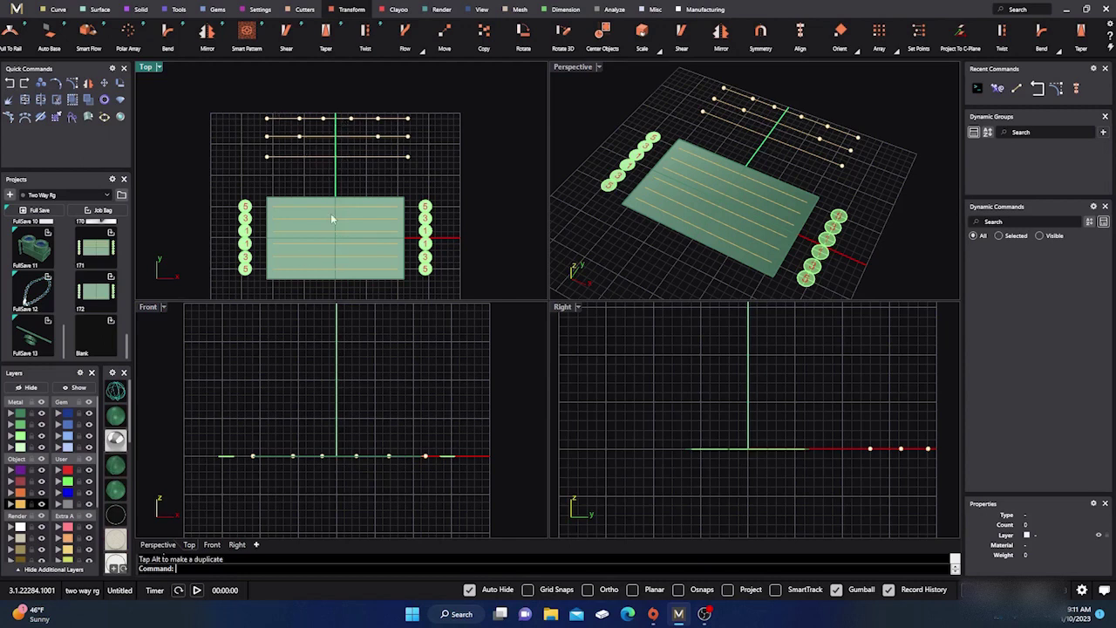
# Delete the three loose curves above the green rectangle and turn on the control points of the six Creation layer curves.
pyautogui.moveTo(245, 101); pyautogui.dragTo(418, 174)
pyautogui.press('Delete')
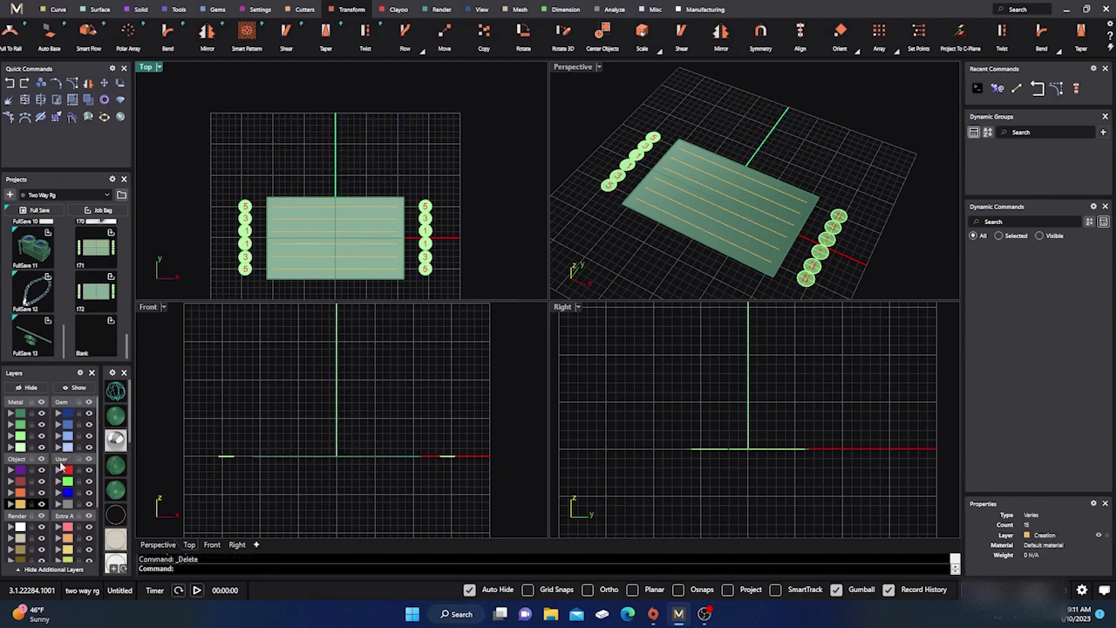
pyautogui.click(21, 506)
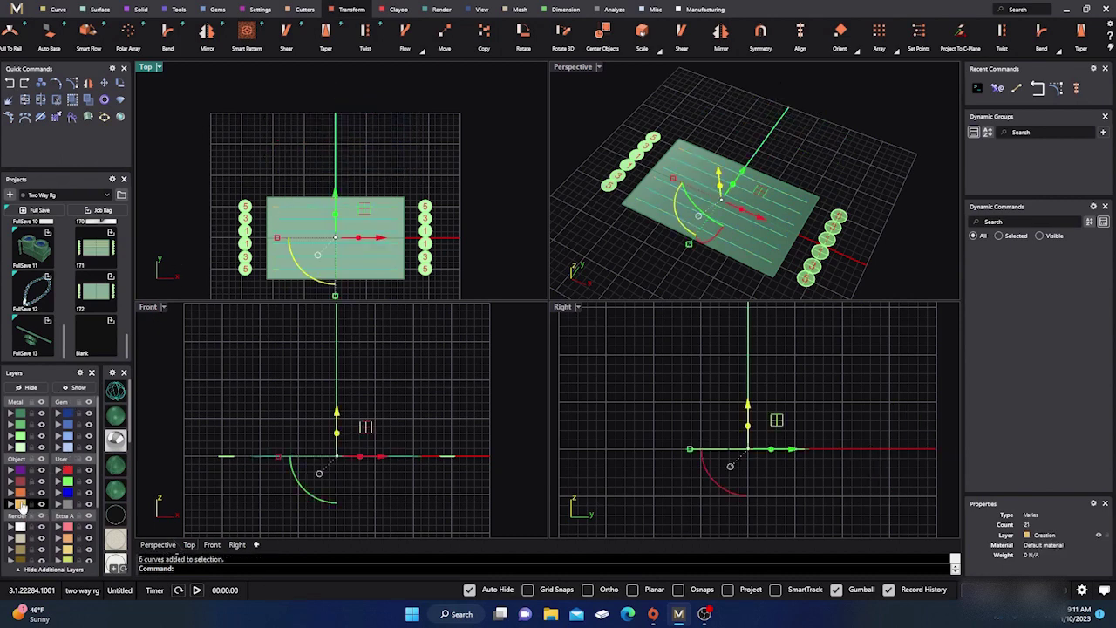
pyautogui.click(72, 85)
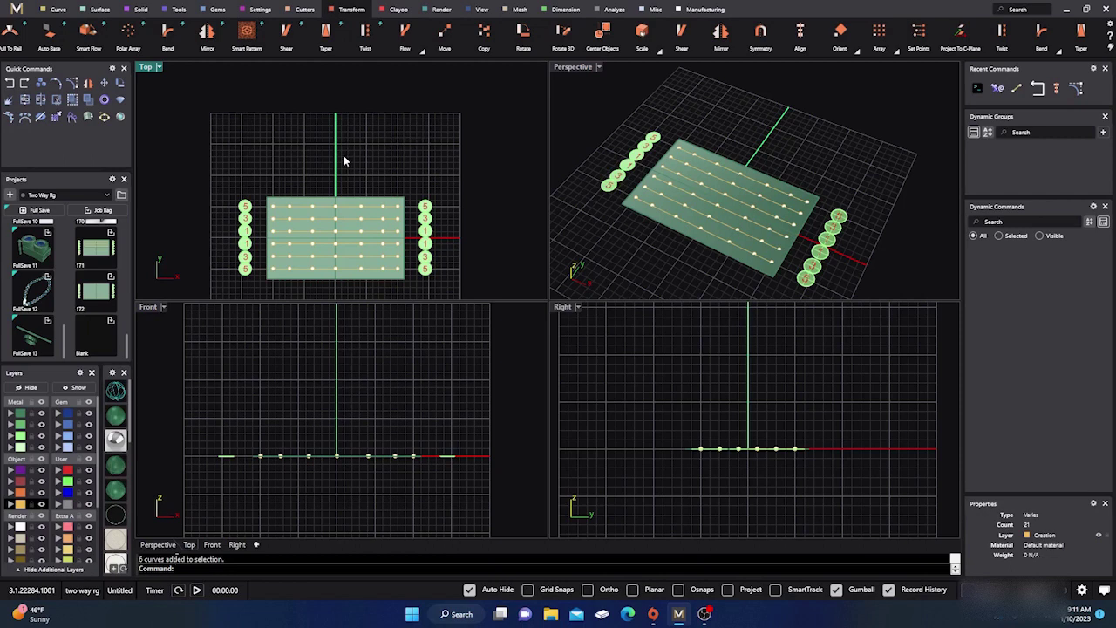
# Raise the middle control points of all six curves straight up in the Front view and turn the control points off.
pyautogui.moveTo(328, 475); pyautogui.dragTo(349, 443)
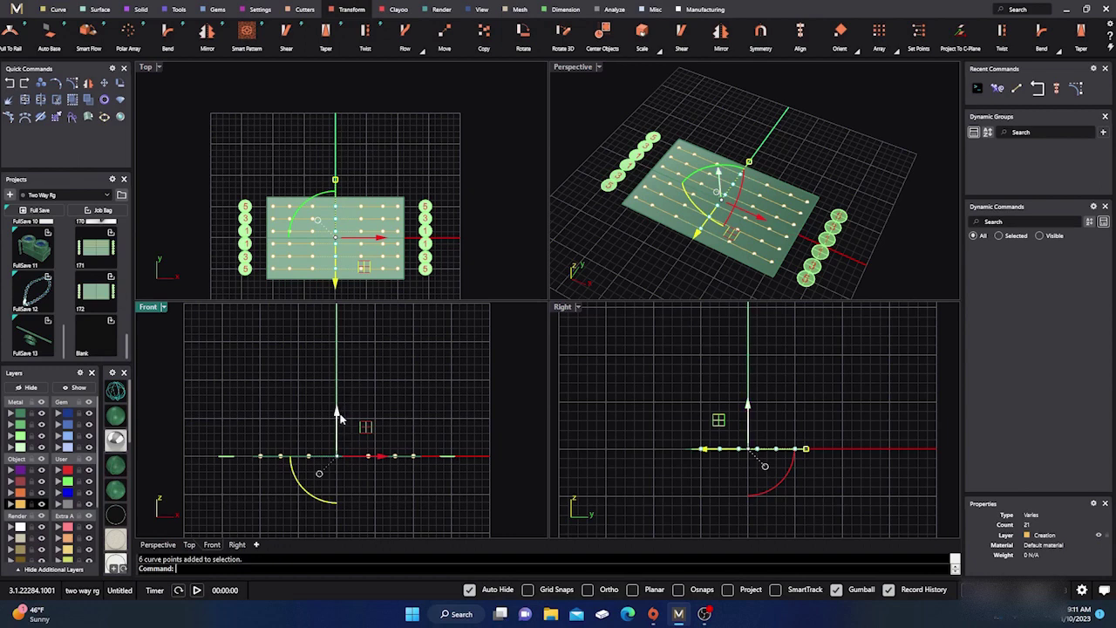
pyautogui.moveTo(336, 415); pyautogui.dragTo(335, 373)
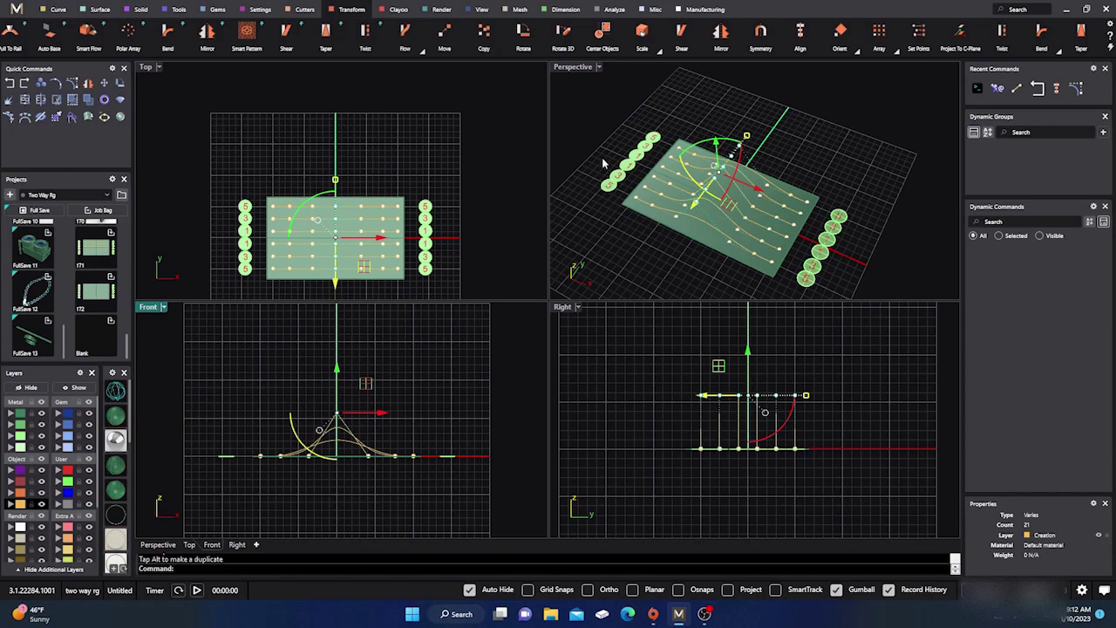
pyautogui.moveTo(657, 250); pyautogui.dragTo(616, 145, button='right')
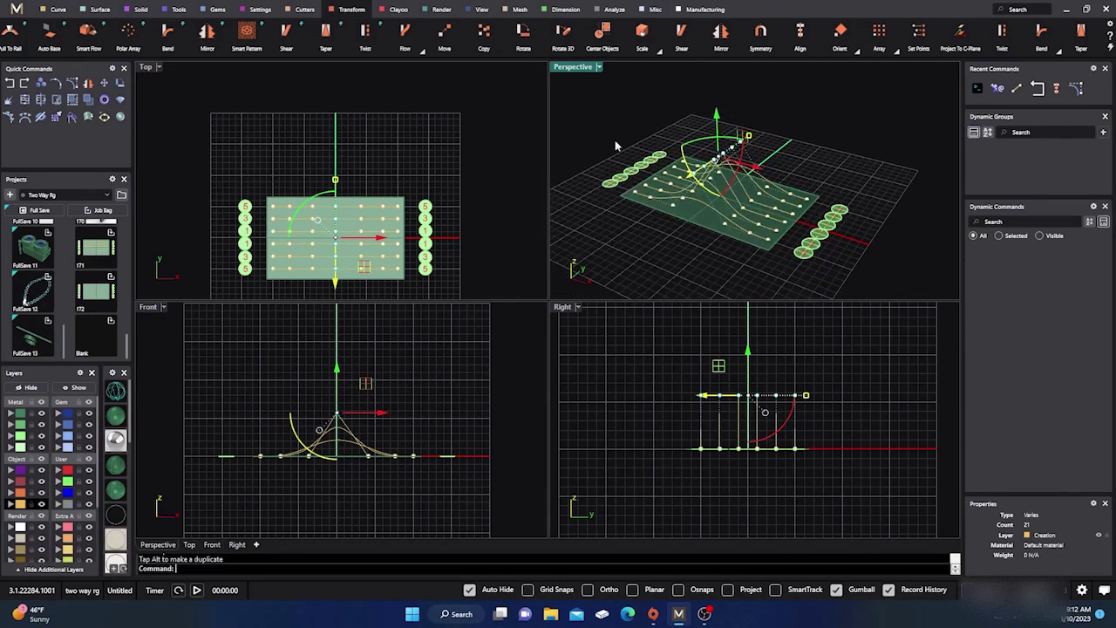
pyautogui.press('Escape')
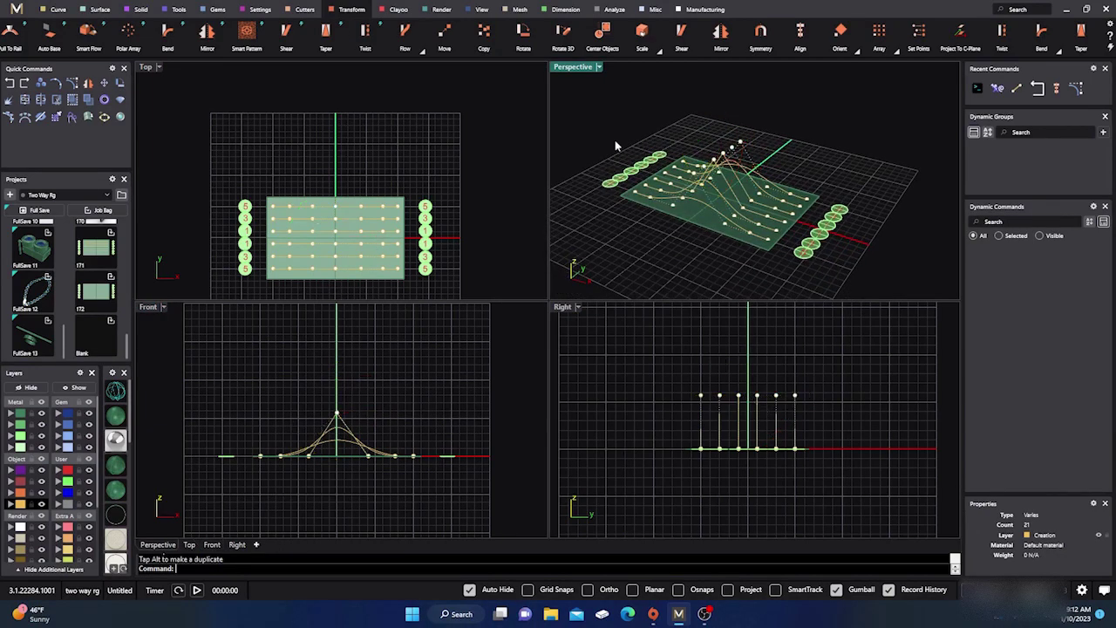
pyautogui.press('Escape')
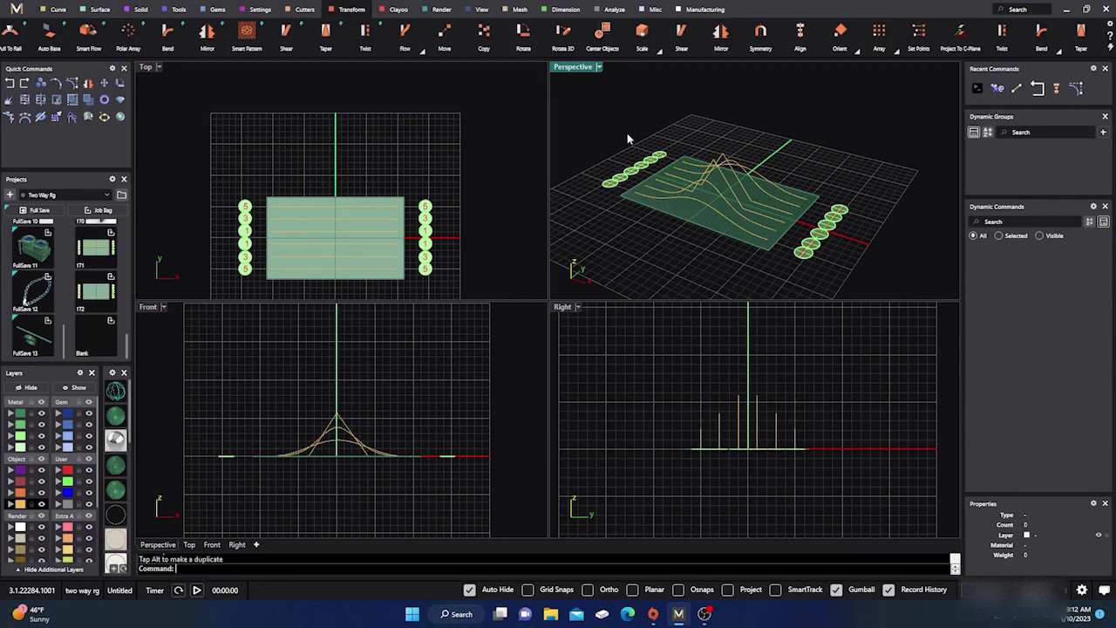
# Maximize the Perspective viewport and switch it to wireframe display to examine the six raised curves.
pyautogui.doubleClick(578, 68)
pyautogui.moveTo(588, 242); pyautogui.dragTo(591, 250, button='right')
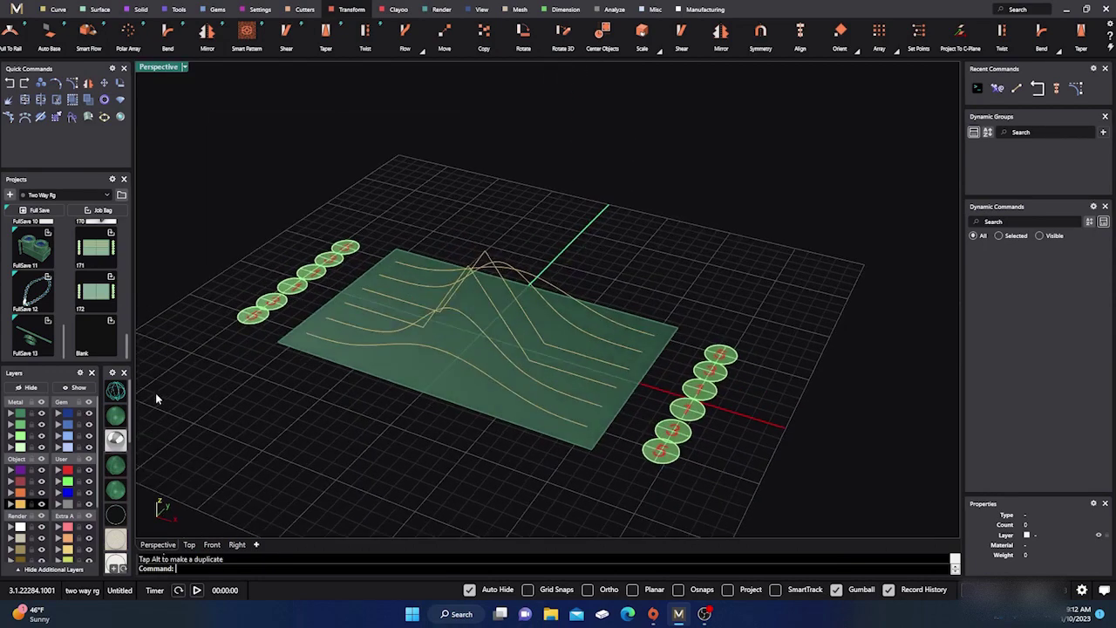
pyautogui.click(110, 395)
pyautogui.moveTo(309, 417)
pyautogui.mouseDown(button='right')
pyautogui.moveTo(406, 466)
pyautogui.moveTo(387, 456)
pyautogui.moveTo(399, 467)
pyautogui.moveTo(422, 380)
pyautogui.mouseUp(button='right')
pyautogui.moveTo(344, 371)
pyautogui.mouseDown(button='right')
pyautogui.moveTo(369, 399)
pyautogui.moveTo(353, 368)
pyautogui.mouseUp(button='right')
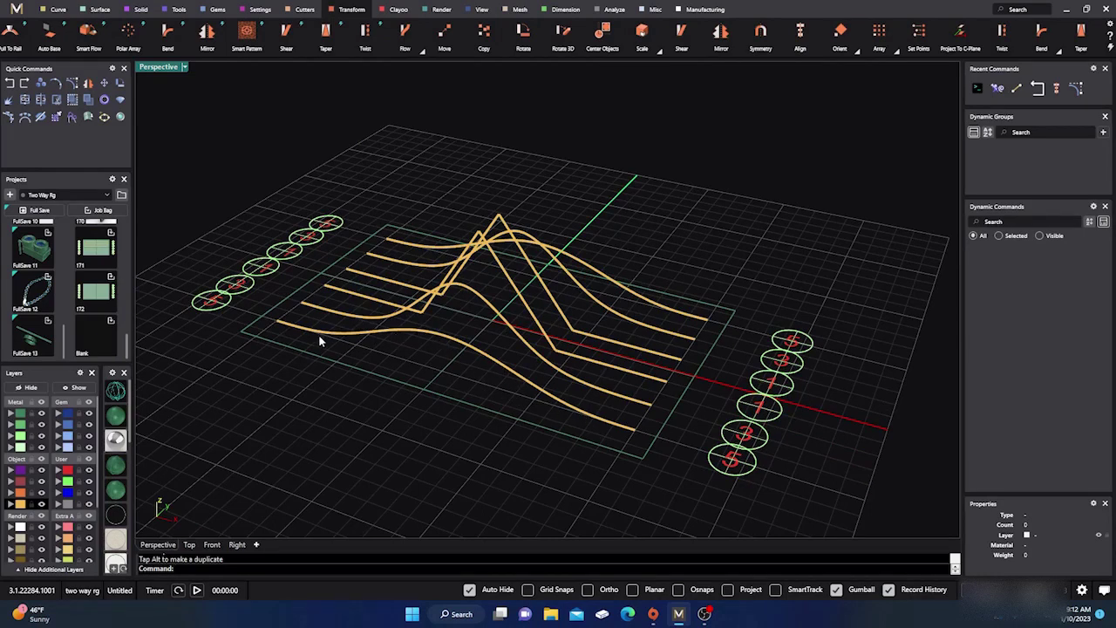
pyautogui.moveTo(479, 422); pyautogui.dragTo(460, 395, button='right')
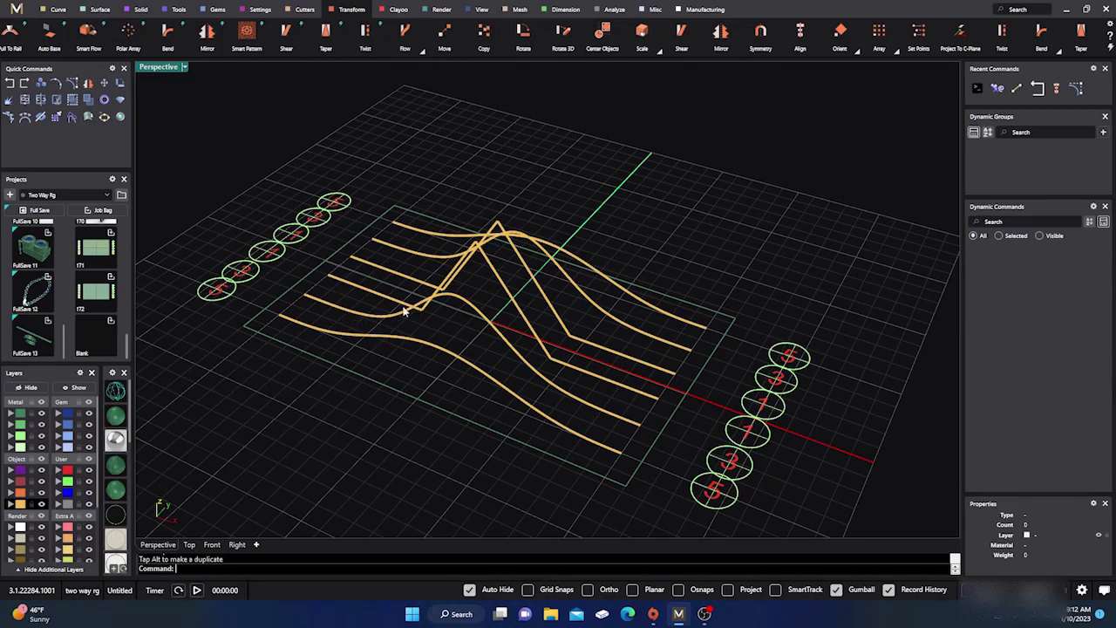
pyautogui.moveTo(436, 322)
pyautogui.mouseDown(button='right')
pyautogui.moveTo(436, 337)
pyautogui.moveTo(435, 325)
pyautogui.mouseUp(button='right')
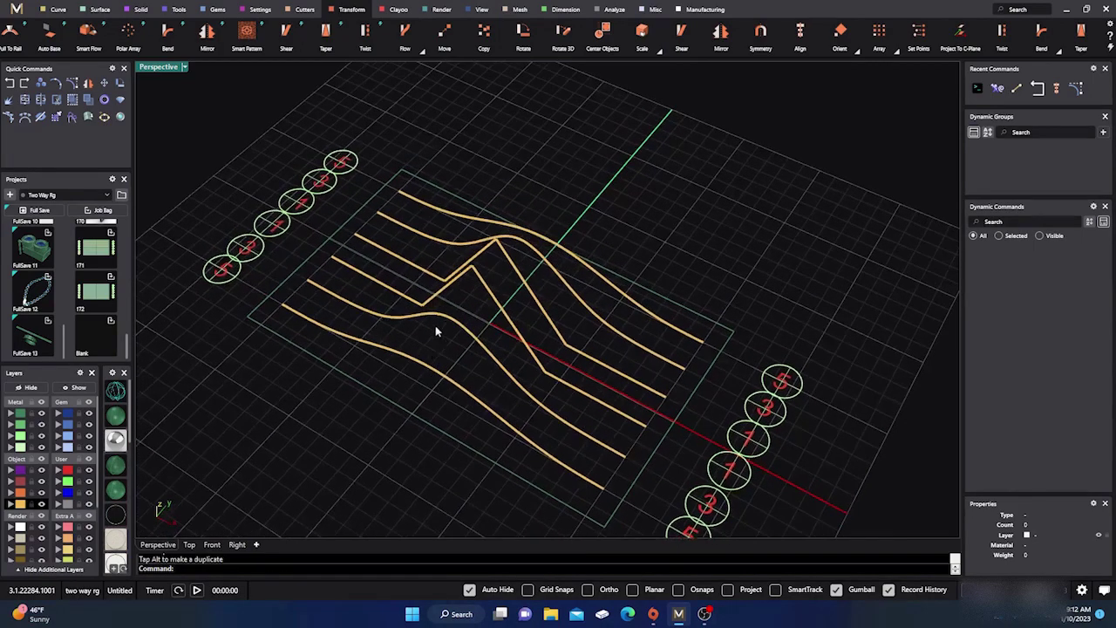
# Inspect the object description of the nearer degree 1 curve with the What command.
pyautogui.click(493, 307)
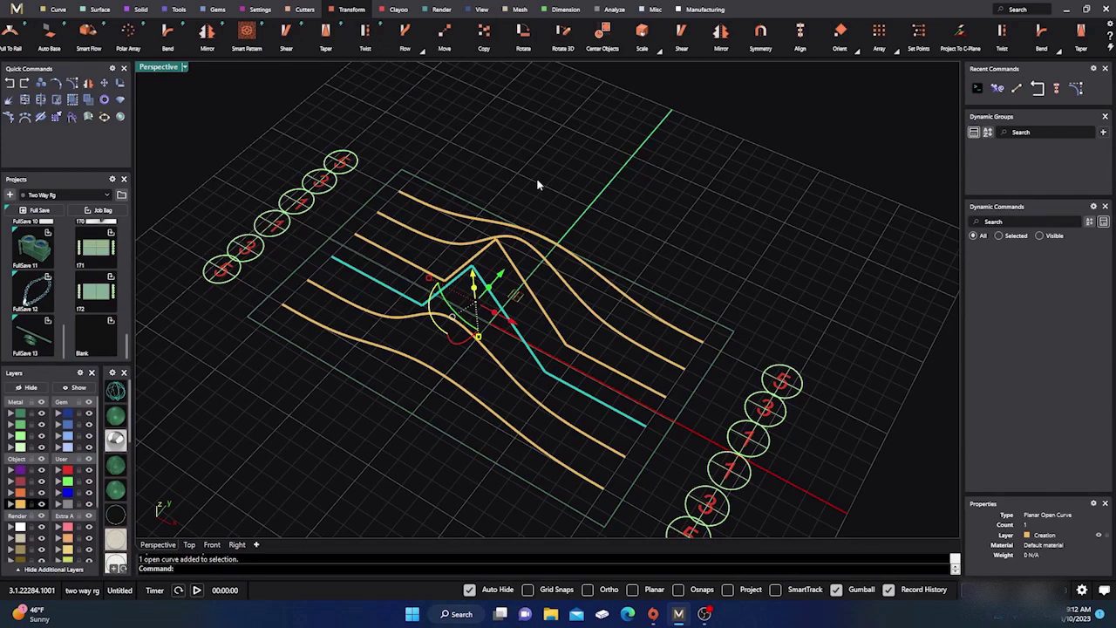
pyautogui.write('What')
pyautogui.press('Return')
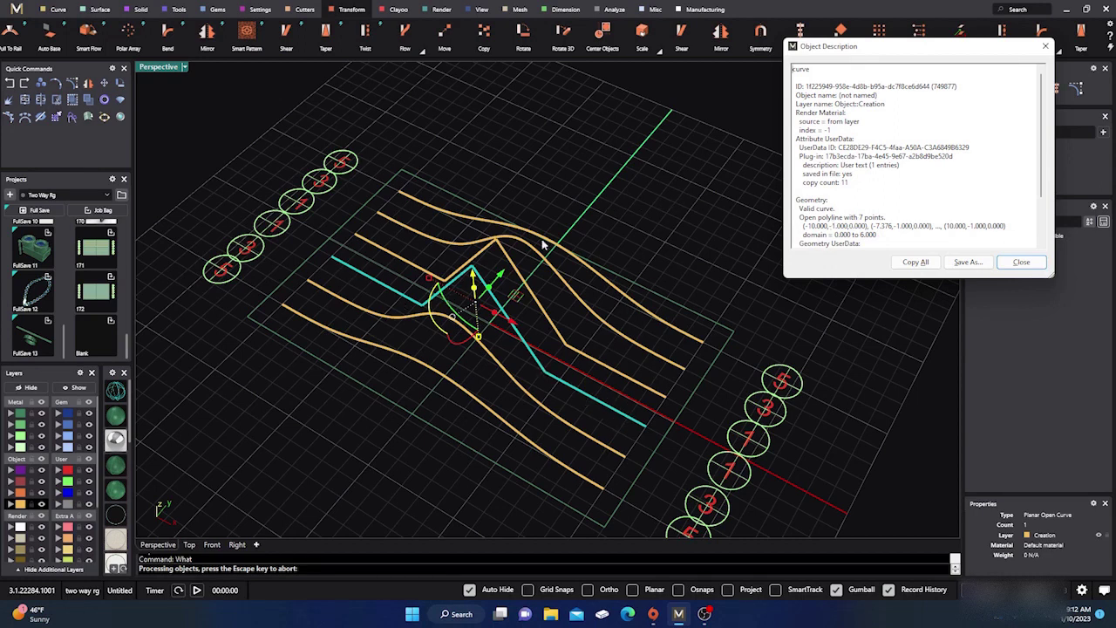
pyautogui.click(1021, 261)
pyautogui.click(742, 197)
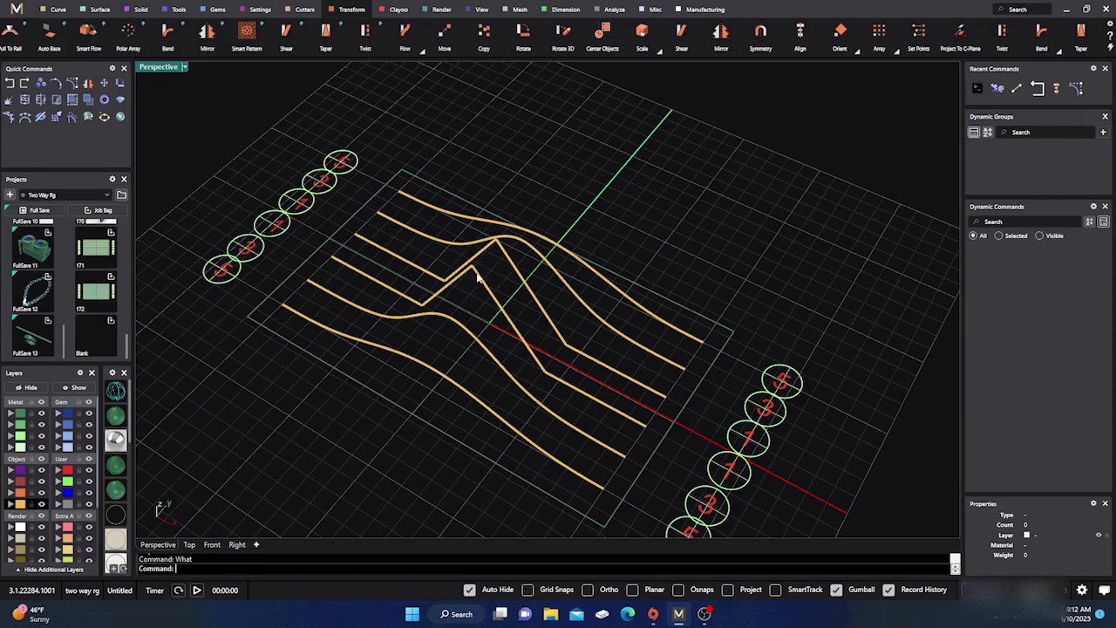
# Compare the peak shapes of the degree 1, 3 and 5 curves from several angles in Perspective.
pyautogui.moveTo(485, 306); pyautogui.dragTo(491, 282, button='right')
pyautogui.scroll(-4, 501, 263)
pyautogui.scroll(3, 489, 300)
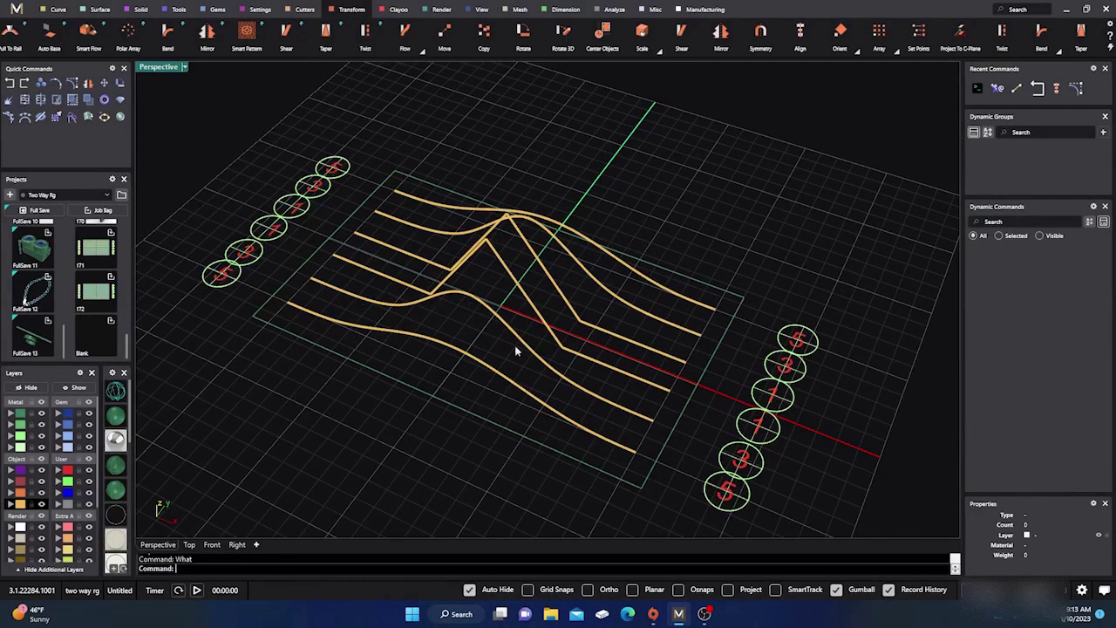
pyautogui.moveTo(462, 384); pyautogui.dragTo(453, 391, button='right')
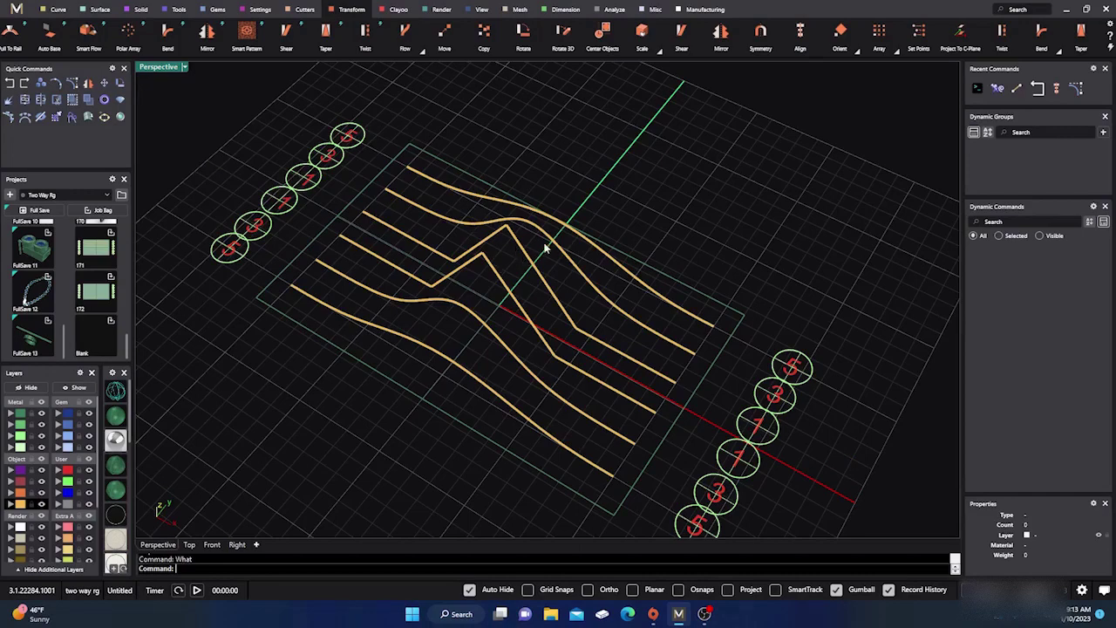
pyautogui.scroll(-2, 573, 167)
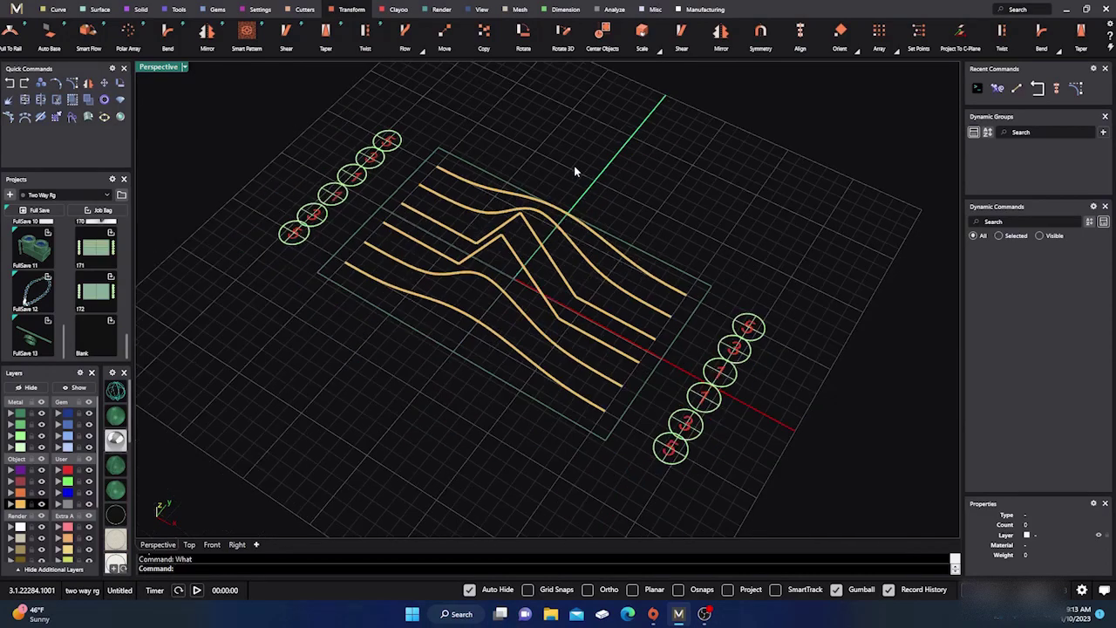
pyautogui.moveTo(583, 200); pyautogui.dragTo(605, 153, button='right')
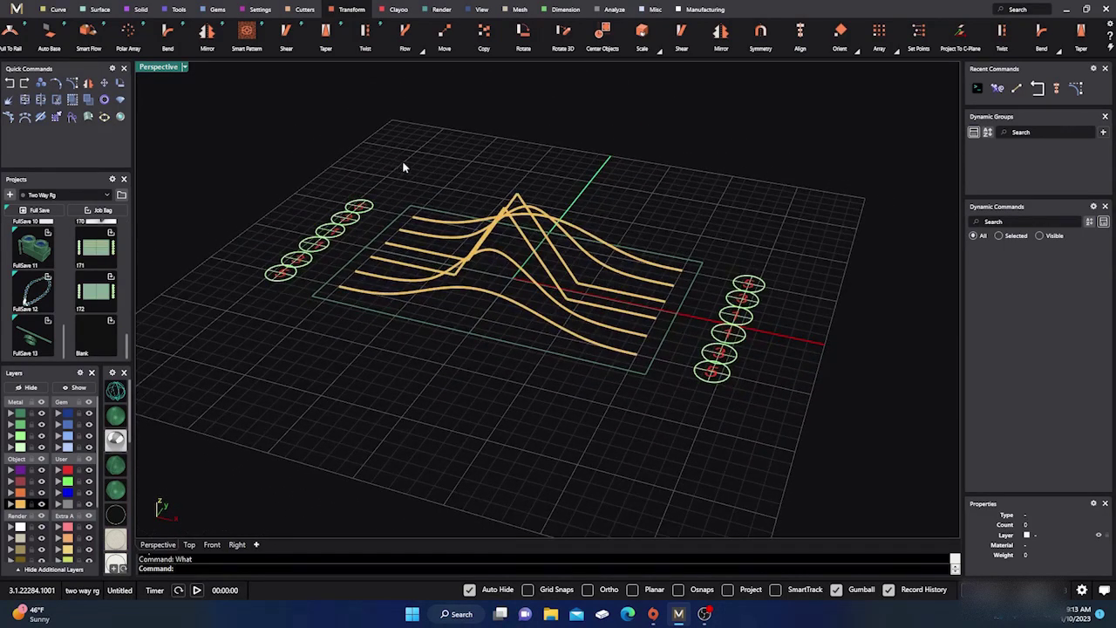
pyautogui.moveTo(402, 163); pyautogui.dragTo(431, 145, button='right')
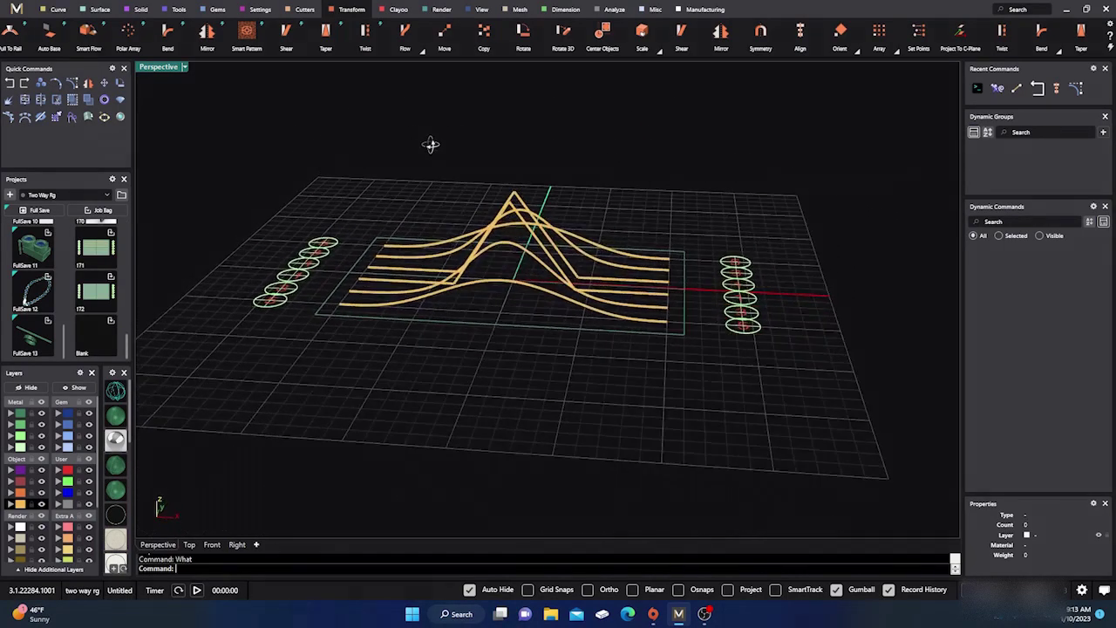
# Display the control points of all six curves to compare them with the curve shapes, and hide them again.
pyautogui.click(71, 83)
pyautogui.moveTo(552, 224); pyautogui.dragTo(523, 341, button='right')
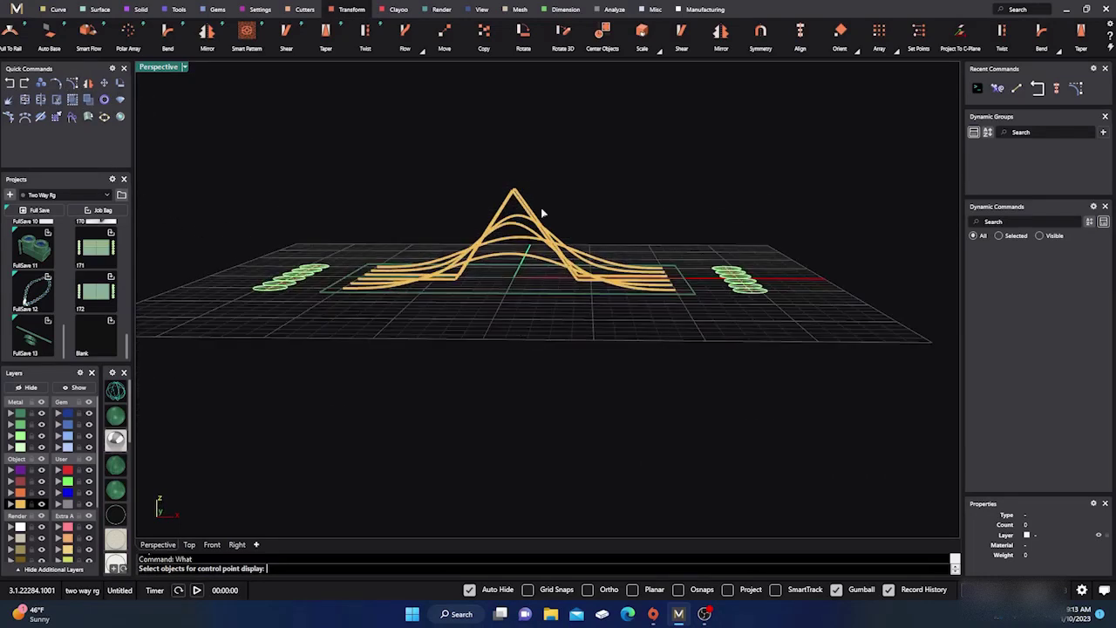
pyautogui.click(485, 257)
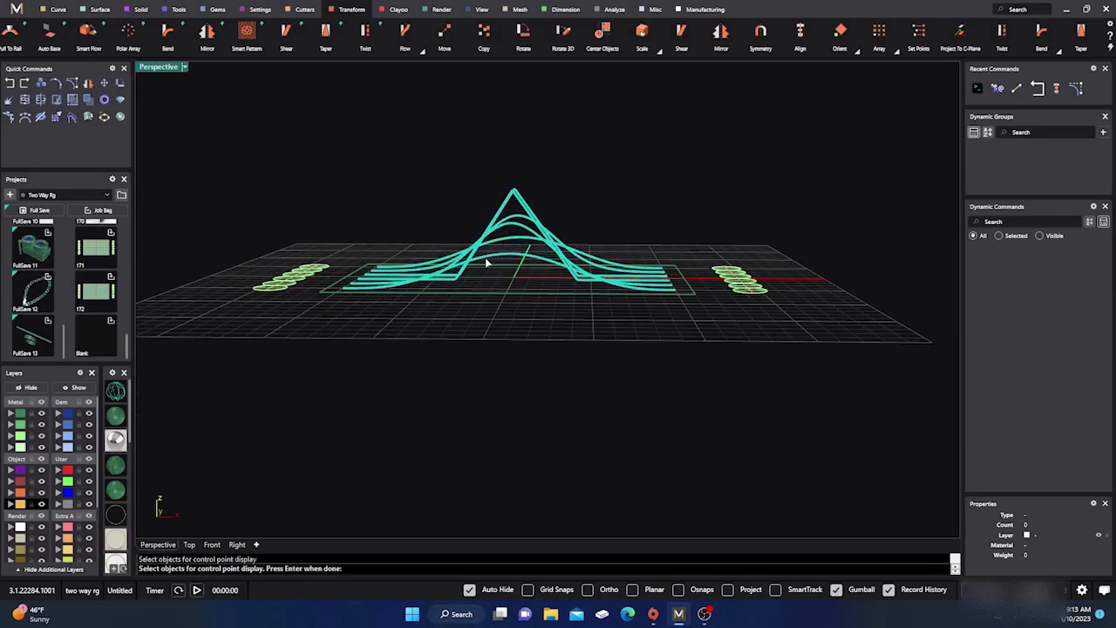
pyautogui.press('Return')
pyautogui.moveTo(498, 361); pyautogui.dragTo(488, 390, button='right')
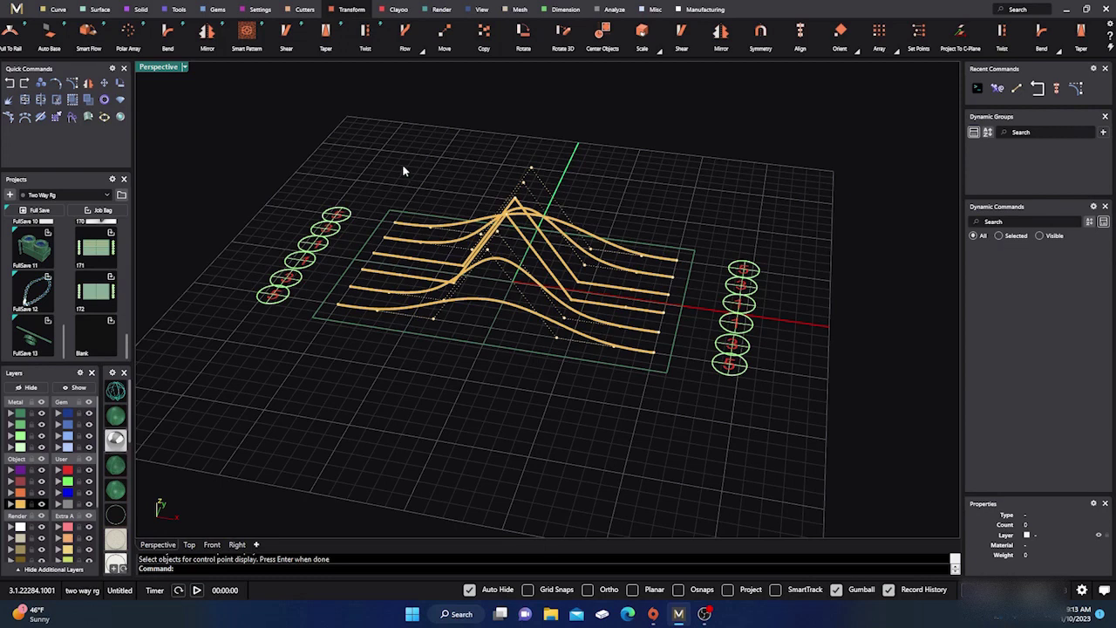
pyautogui.press('Escape')
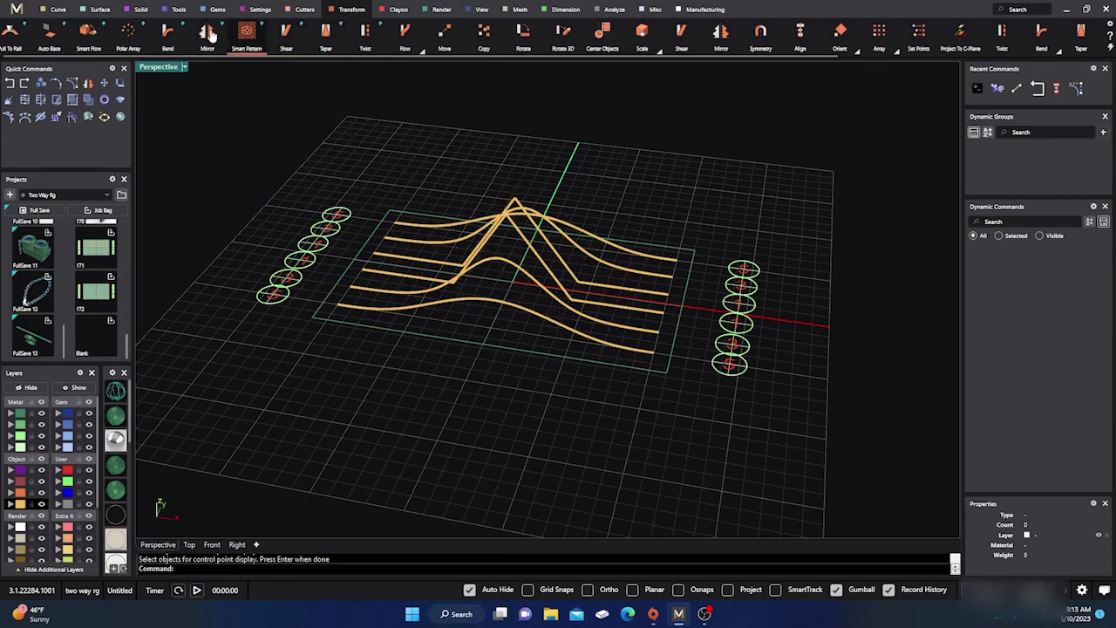
# Restore the shaded display and create the intersections between the six curves and the green rectangle surface.
pyautogui.click(120, 414)
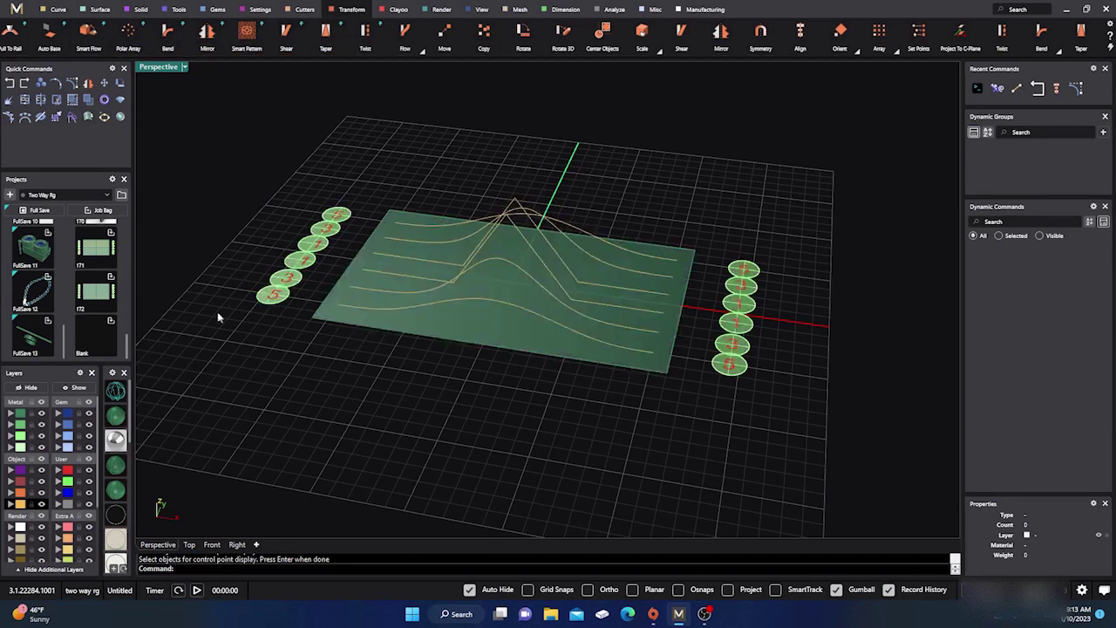
pyautogui.click(54, 11)
pyautogui.scroll(-4, 961, 32)
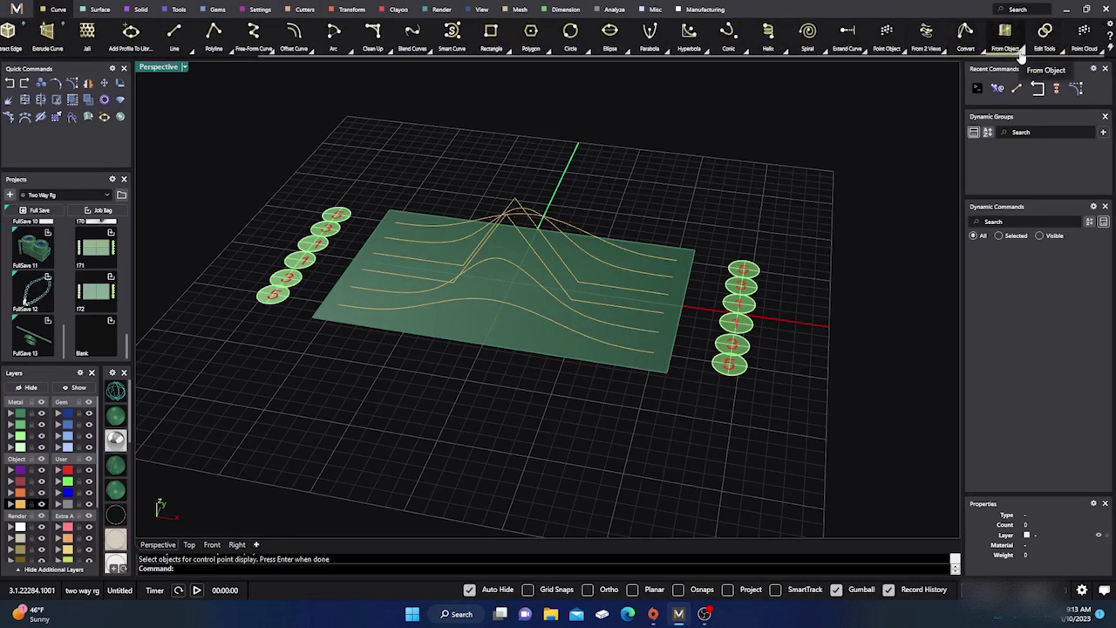
pyautogui.click(1020, 50)
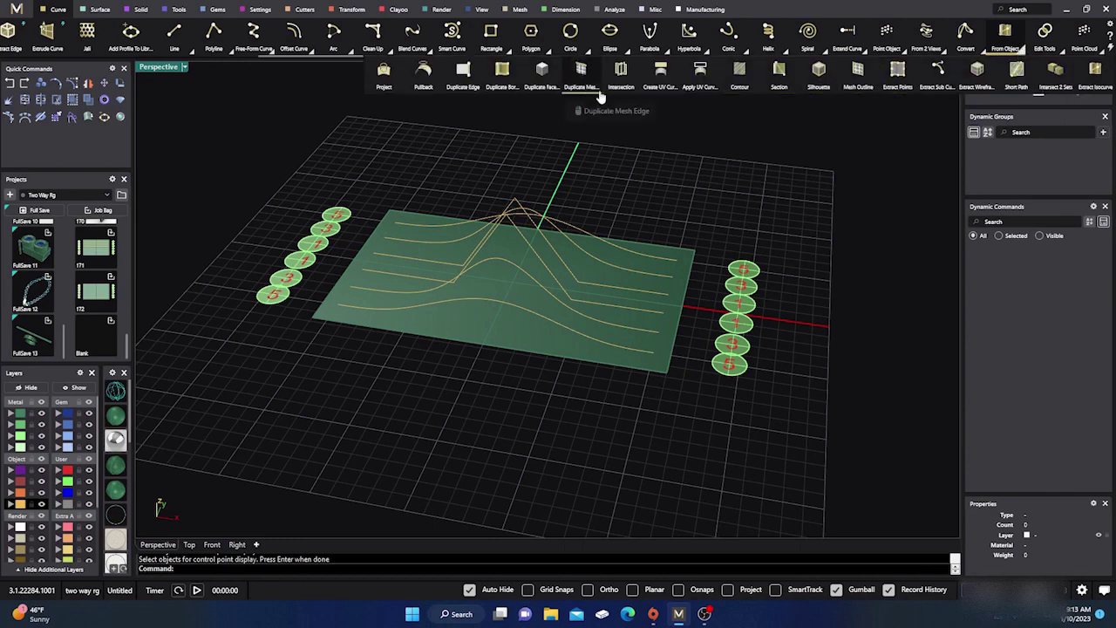
pyautogui.click(621, 72)
pyautogui.moveTo(542, 212); pyautogui.dragTo(469, 365)
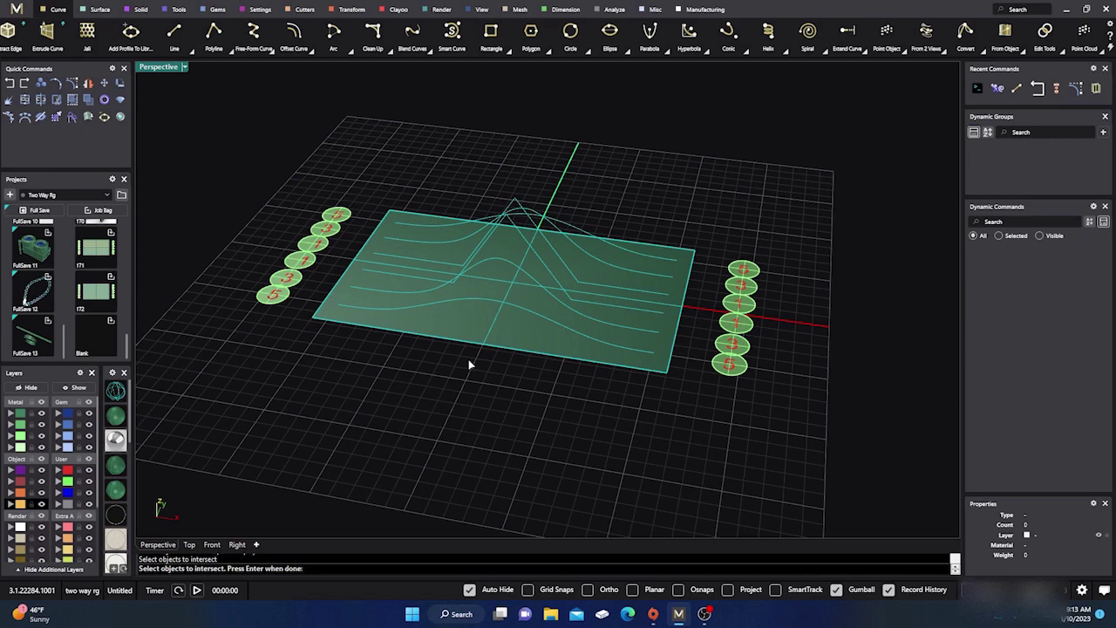
pyautogui.press('Return')
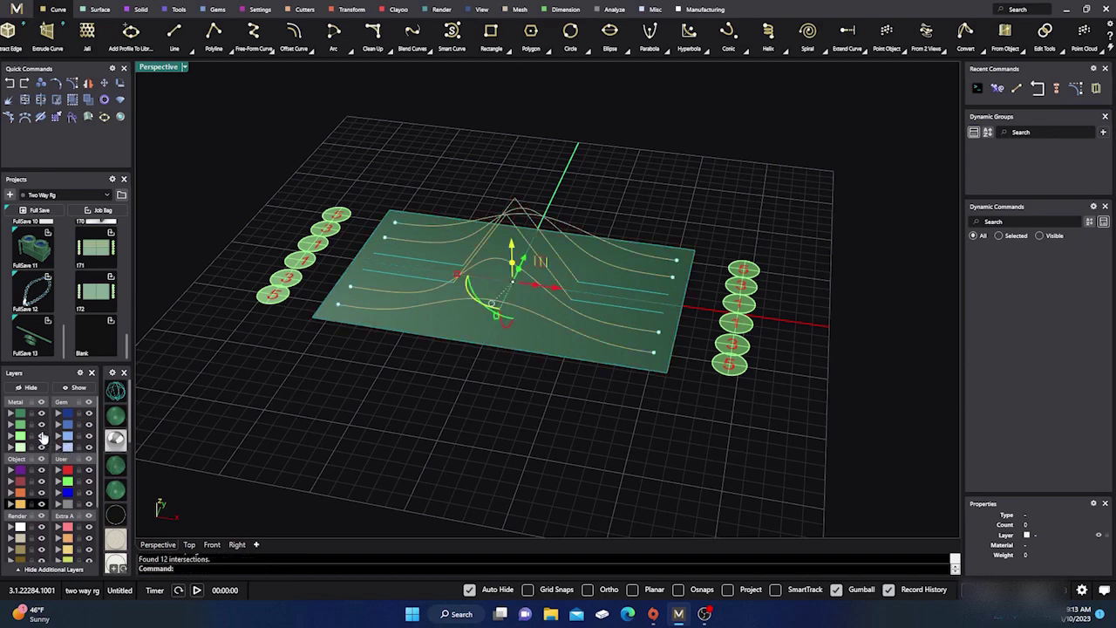
# Make the orange object layer current, then switch the yellow curve layer off and back on.
pyautogui.click(41, 503)
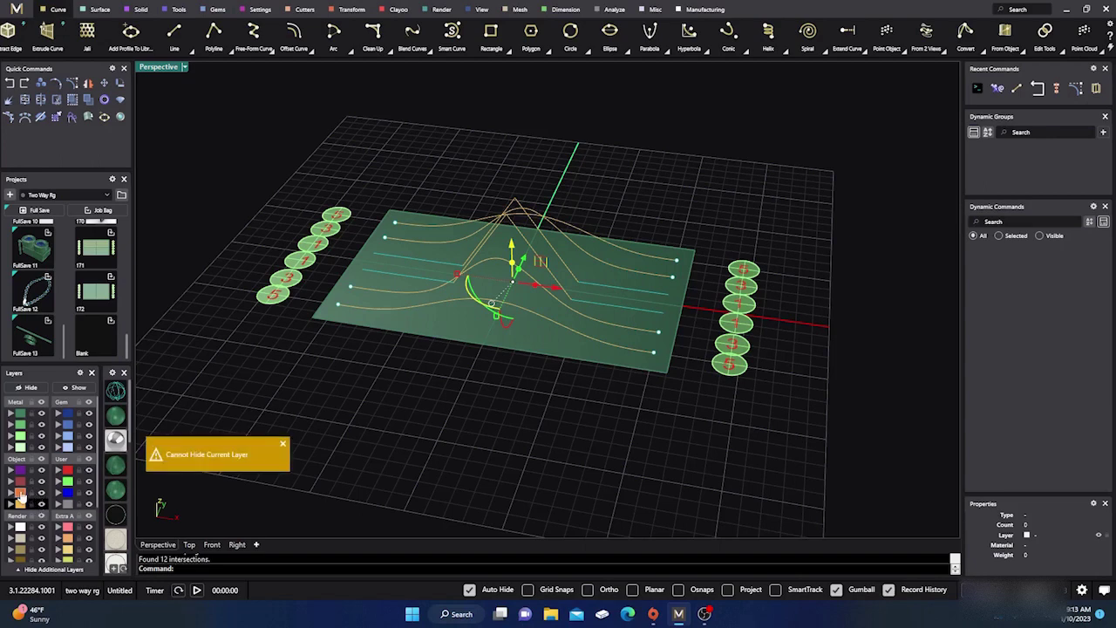
pyautogui.click(41, 493)
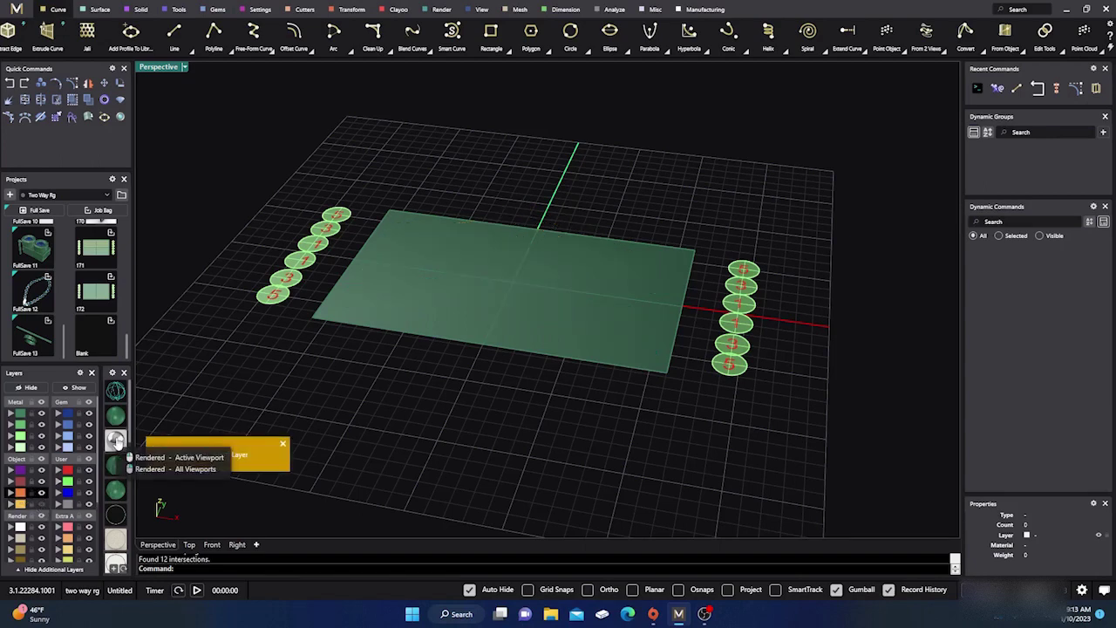
pyautogui.moveTo(339, 365); pyautogui.dragTo(344, 340, button='right')
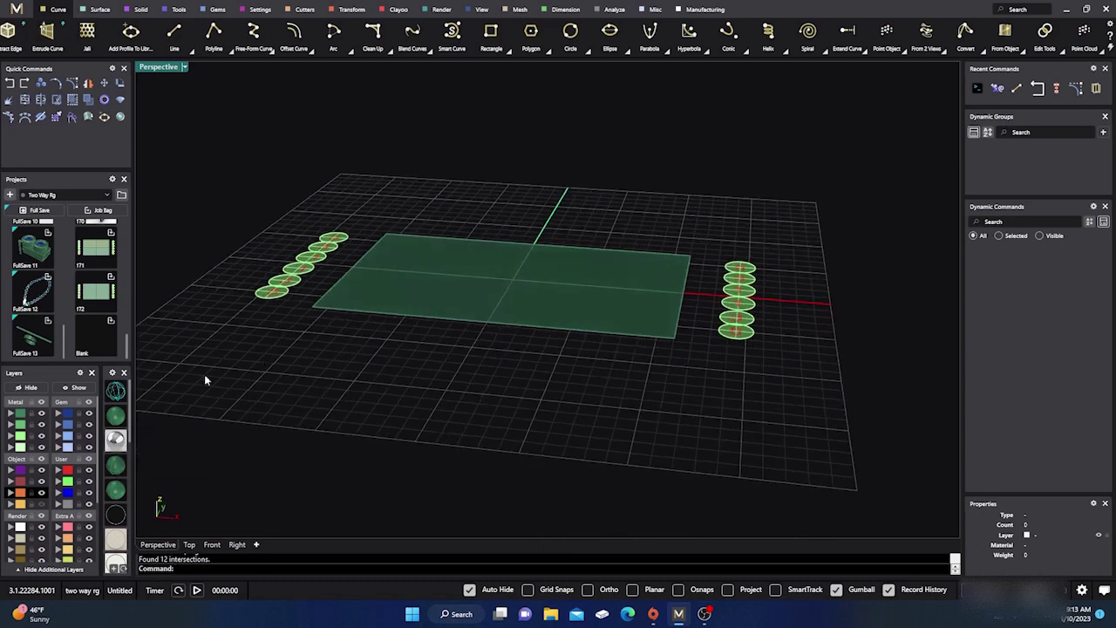
pyautogui.click(37, 494)
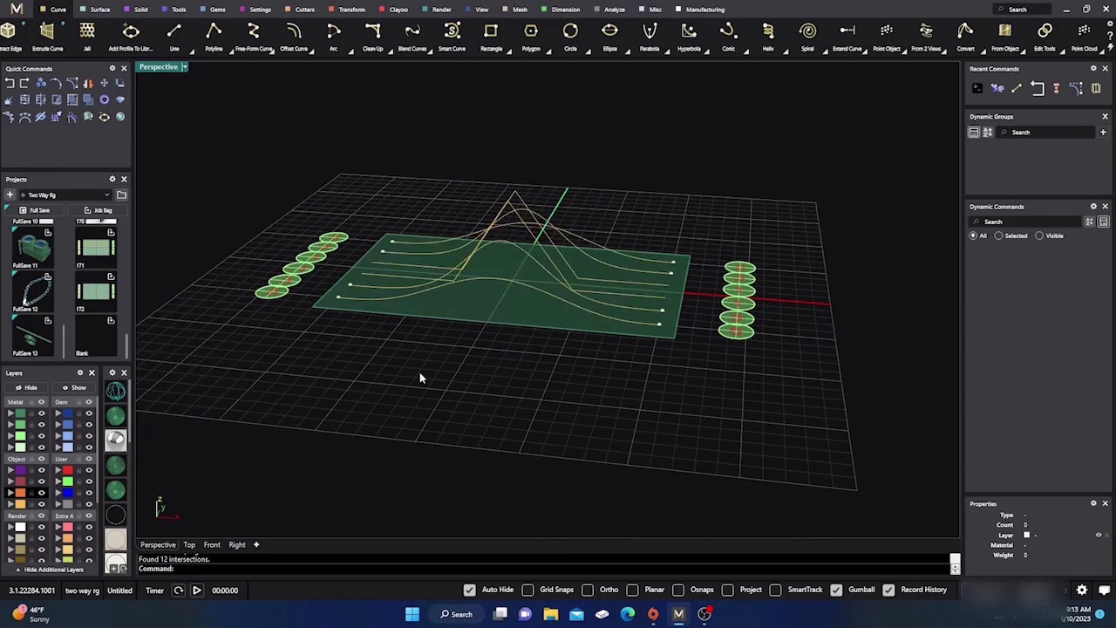
# Hide the six curves, examine the intersection points and lines on the green surface, and show the curves again.
pyautogui.moveTo(420, 377); pyautogui.dragTo(528, 291, button='right')
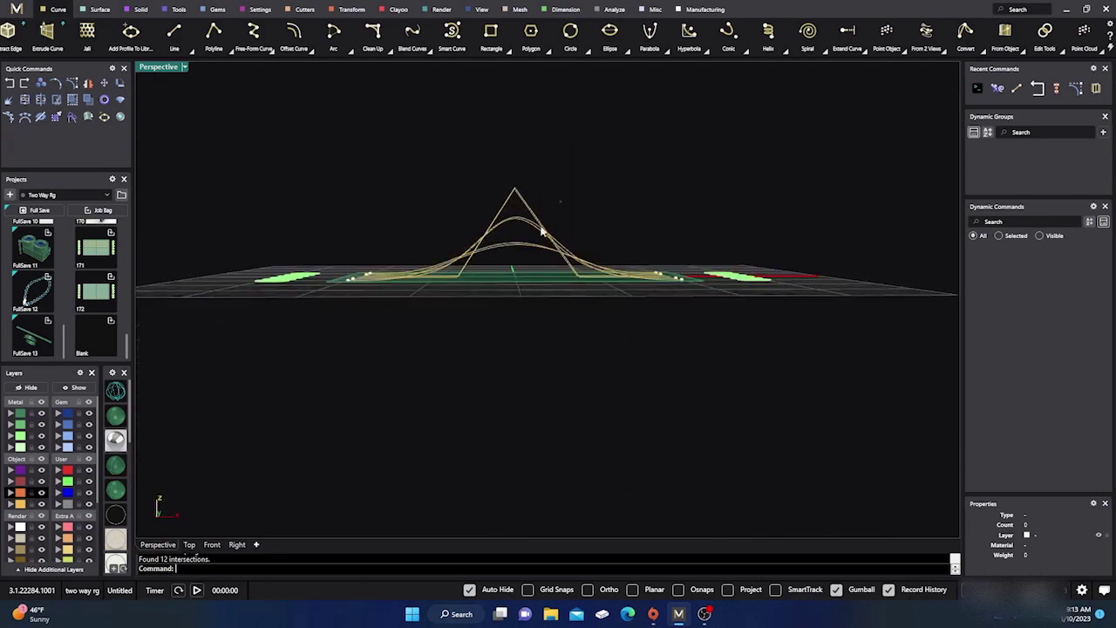
pyautogui.moveTo(542, 231); pyautogui.dragTo(500, 253)
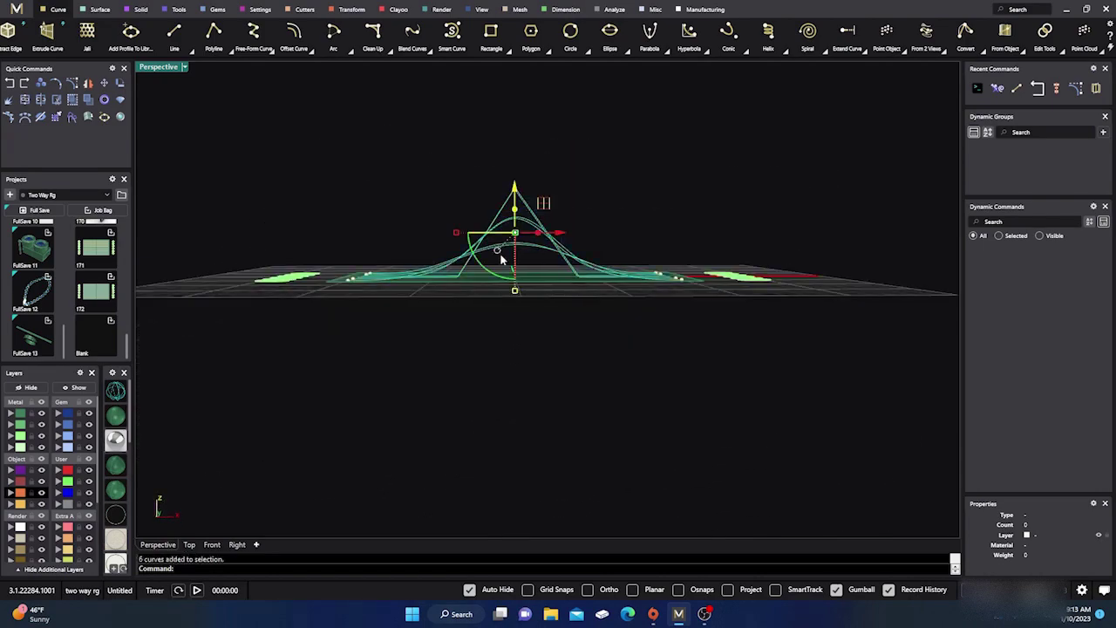
pyautogui.click(31, 389)
pyautogui.moveTo(347, 361); pyautogui.dragTo(312, 438, button='right')
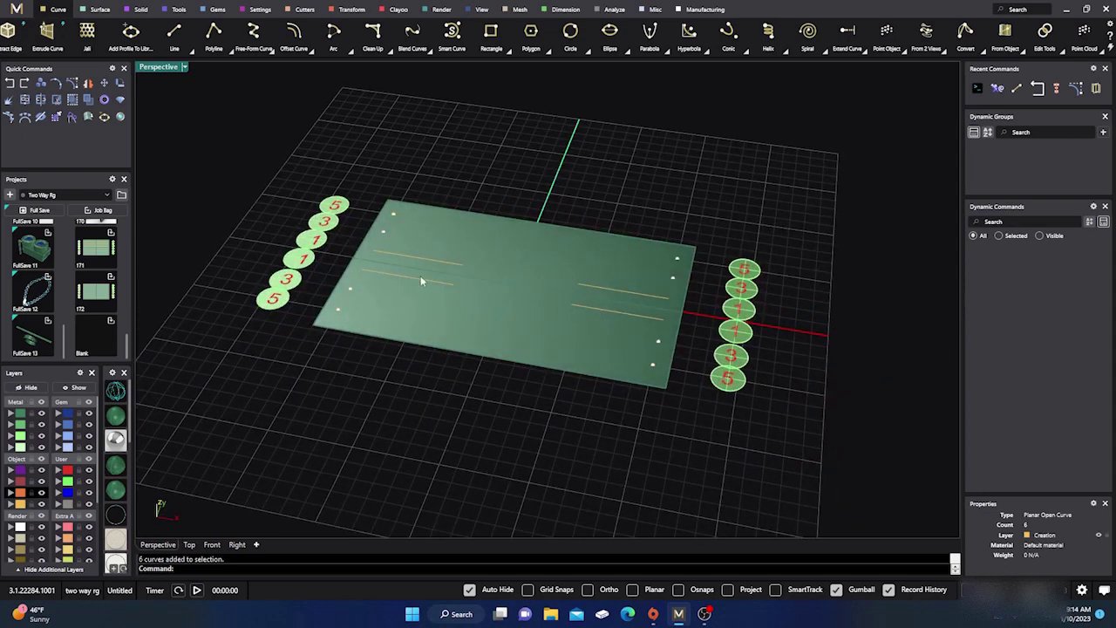
pyautogui.scroll(-2, 405, 311)
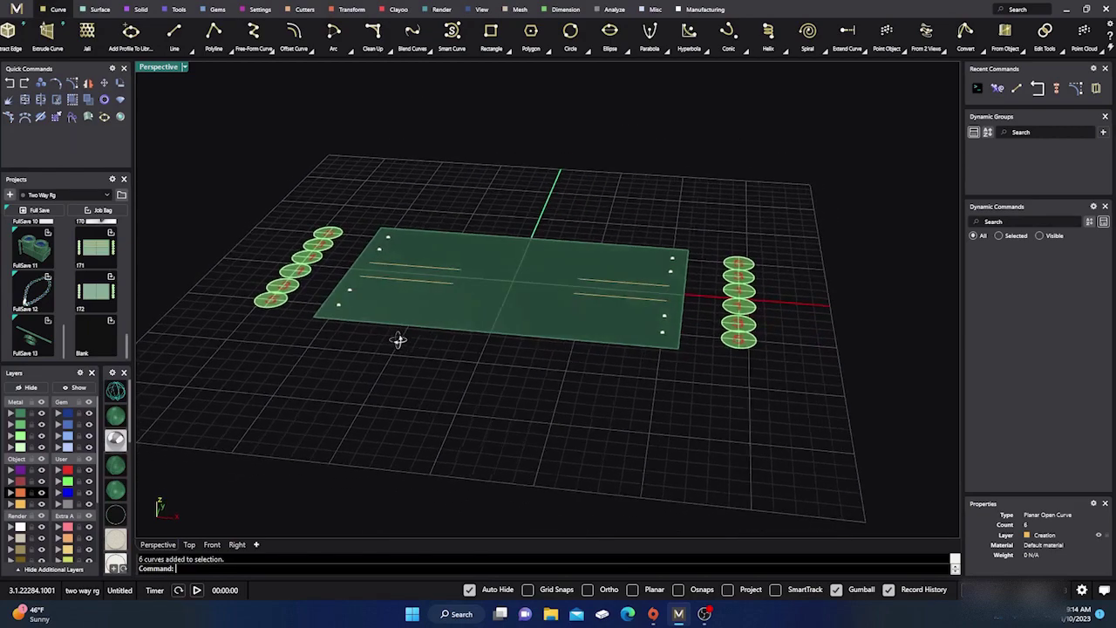
pyautogui.scroll(5, 350, 298)
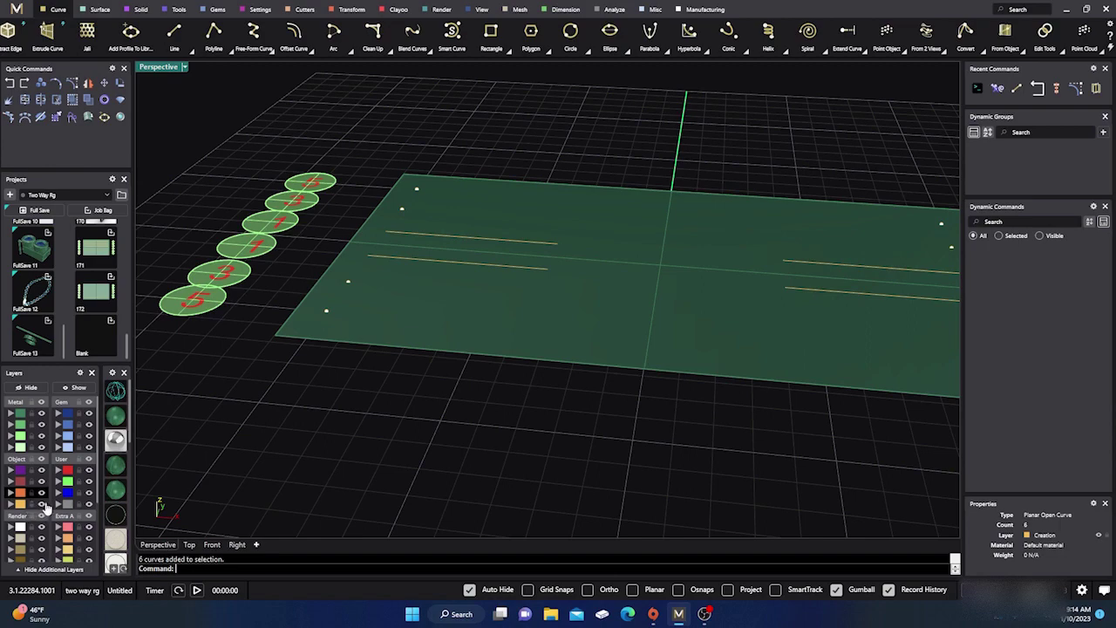
pyautogui.click(79, 387)
pyautogui.moveTo(338, 389); pyautogui.dragTo(354, 350, button='right')
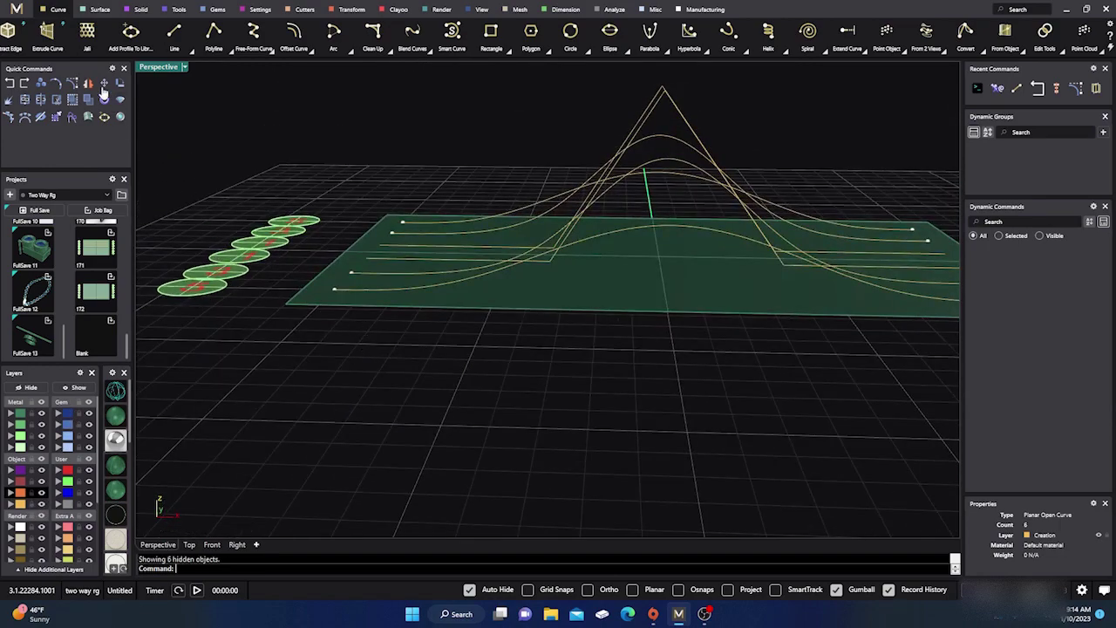
# Select all six curves and display their control points above the green surface.
pyautogui.moveTo(748, 137); pyautogui.dragTo(745, 115, button='right')
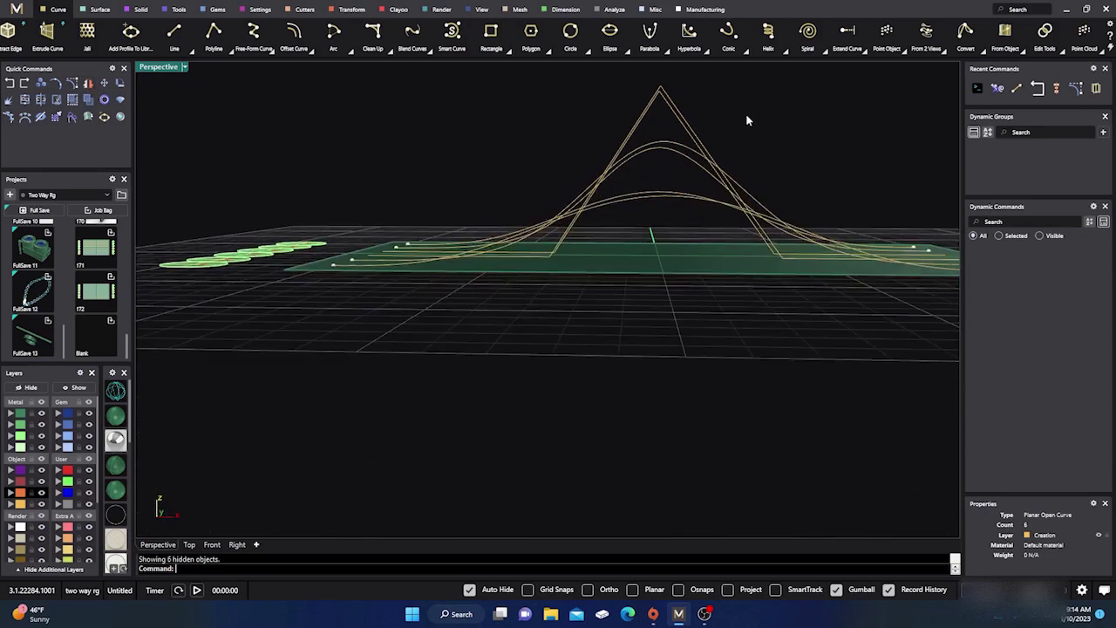
pyautogui.moveTo(746, 127); pyautogui.dragTo(650, 209)
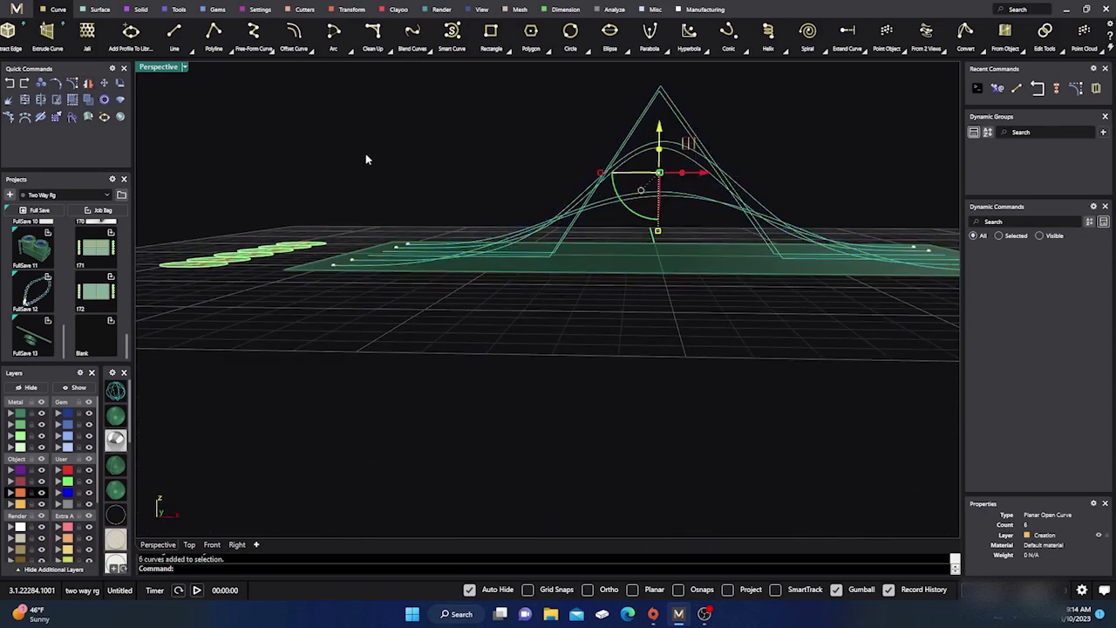
pyautogui.click(73, 85)
pyautogui.moveTo(338, 321); pyautogui.dragTo(347, 366, button='right')
pyautogui.scroll(2, 567, 303)
pyautogui.moveTo(543, 301); pyautogui.dragTo(500, 331, button='right')
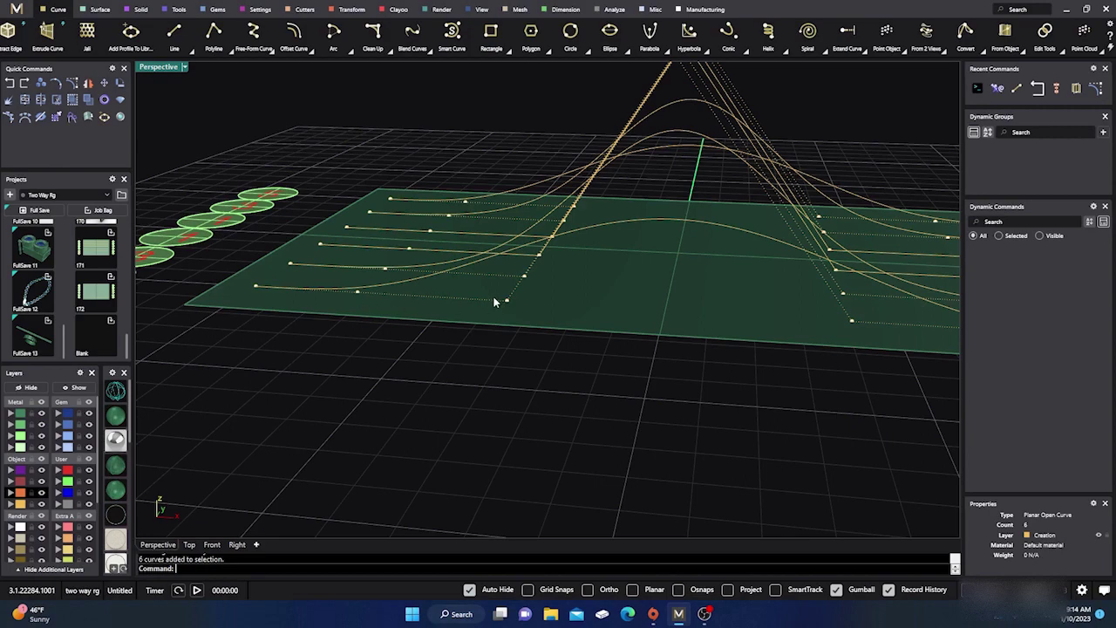
# Examine where the control points and intersections lie along the flat ends of the degree 1, 3 and 5 curves.
pyautogui.moveTo(494, 301); pyautogui.dragTo(511, 349, button='right')
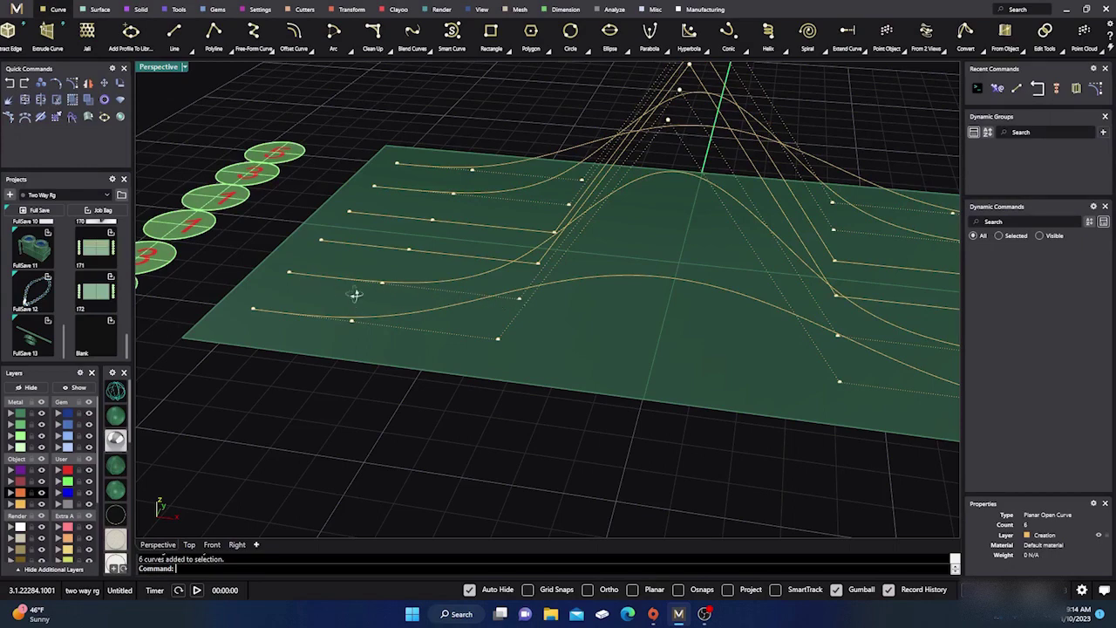
pyautogui.moveTo(355, 294); pyautogui.dragTo(363, 284, button='right')
pyautogui.scroll(5, 391, 281)
pyautogui.scroll(2, 383, 277)
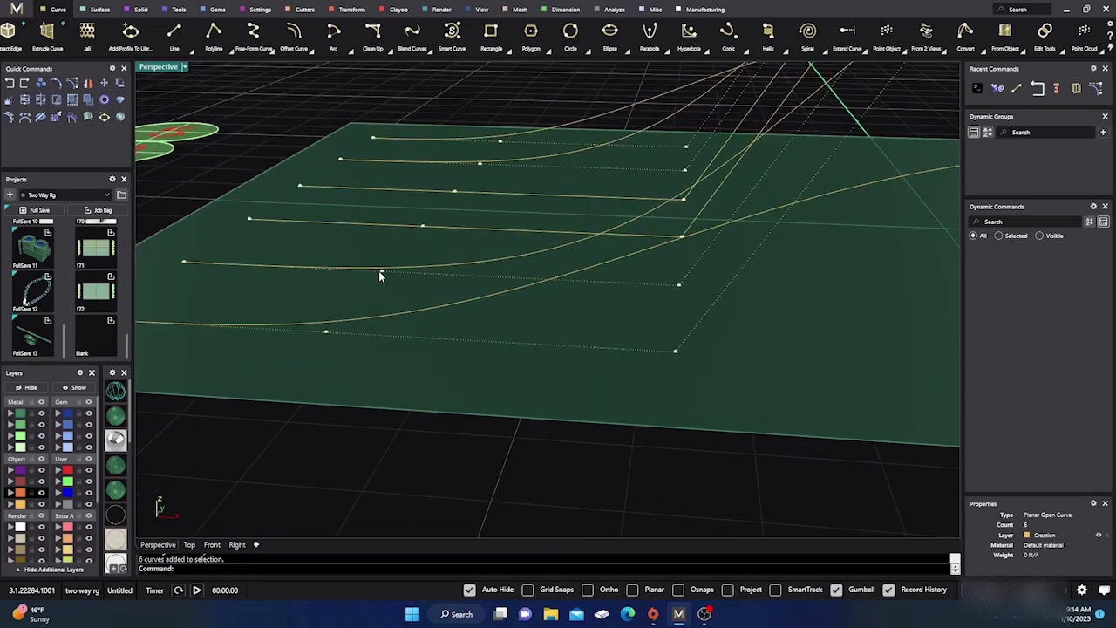
pyautogui.scroll(-4, 384, 287)
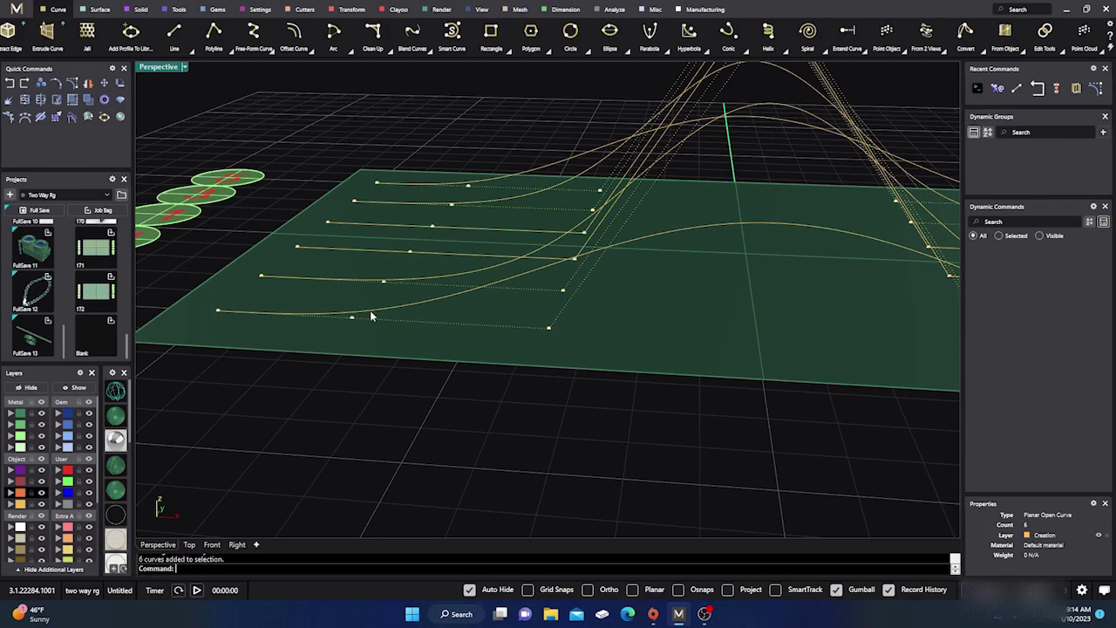
pyautogui.scroll(-5, 381, 311)
pyautogui.scroll(-4, 379, 376)
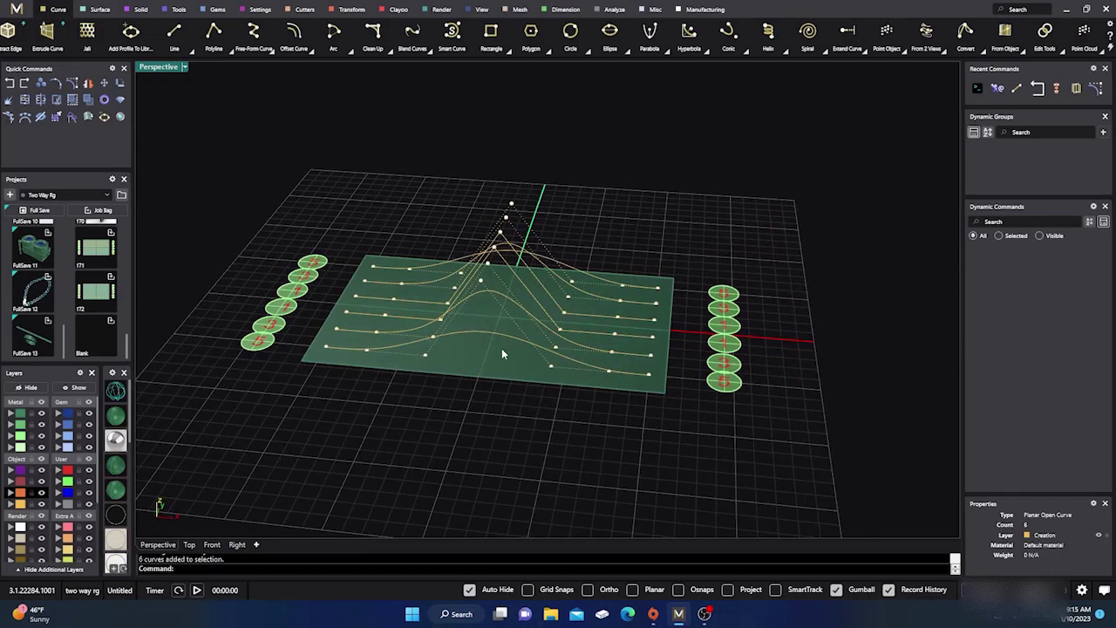
pyautogui.moveTo(502, 353); pyautogui.dragTo(442, 338, button='right')
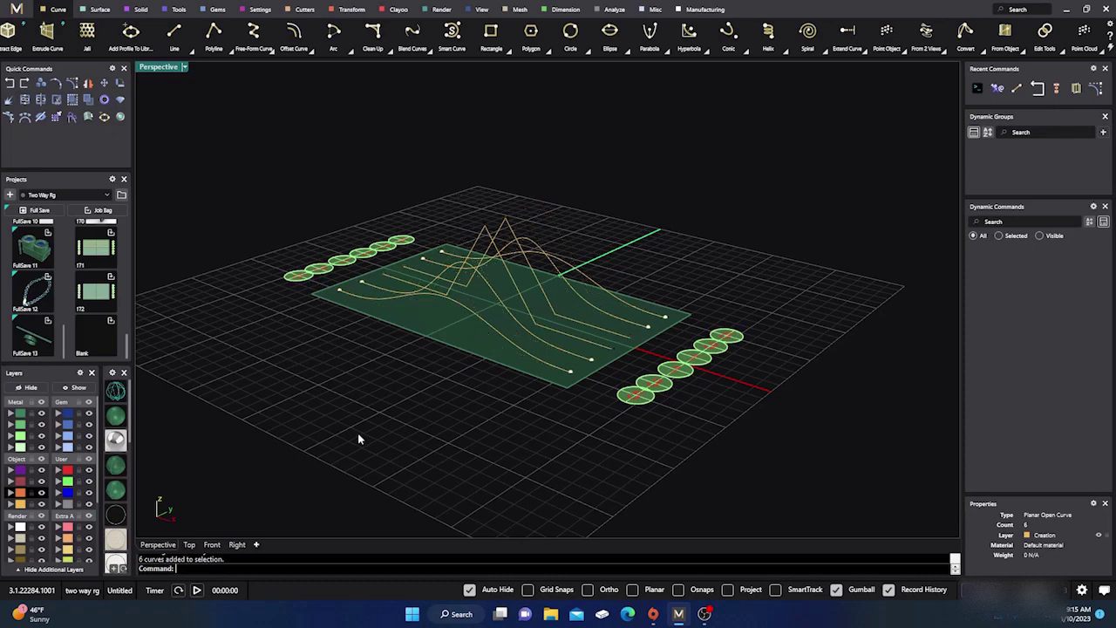
pyautogui.moveTo(360, 436); pyautogui.dragTo(430, 408, button='right')
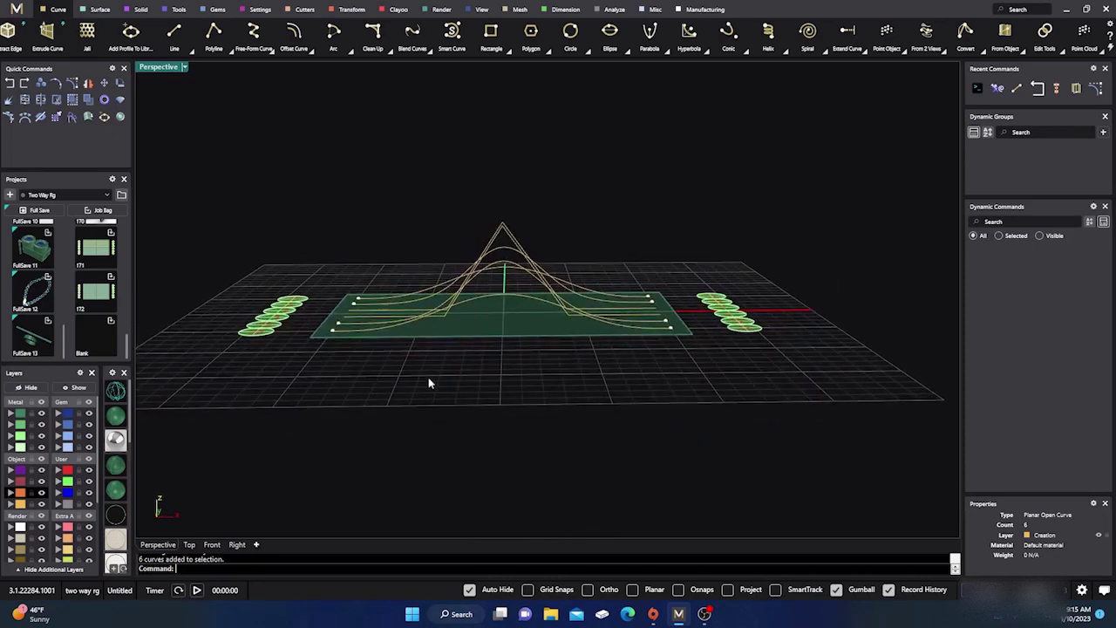
# Undo the intersection between the six curves and the green rectangle surface.
pyautogui.click(13, 85)
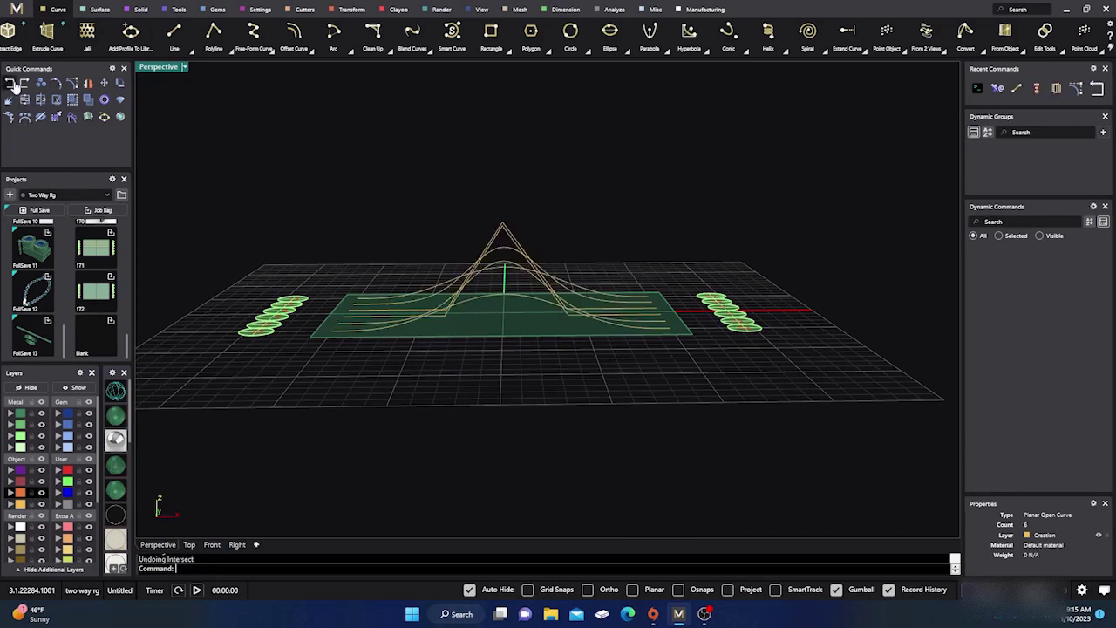
pyautogui.moveTo(236, 157); pyautogui.dragTo(298, 245, button='right')
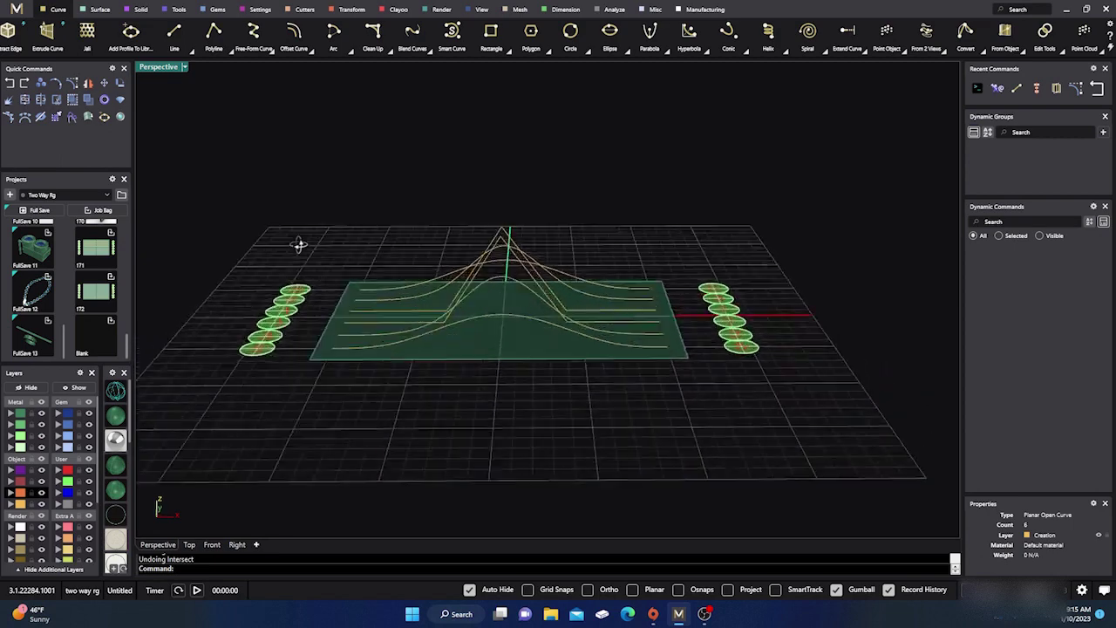
pyautogui.moveTo(416, 386); pyautogui.dragTo(427, 366, button='right')
# Start Rebuild on all six curves and set the degree to 3.
pyautogui.moveTo(536, 233); pyautogui.dragTo(490, 283)
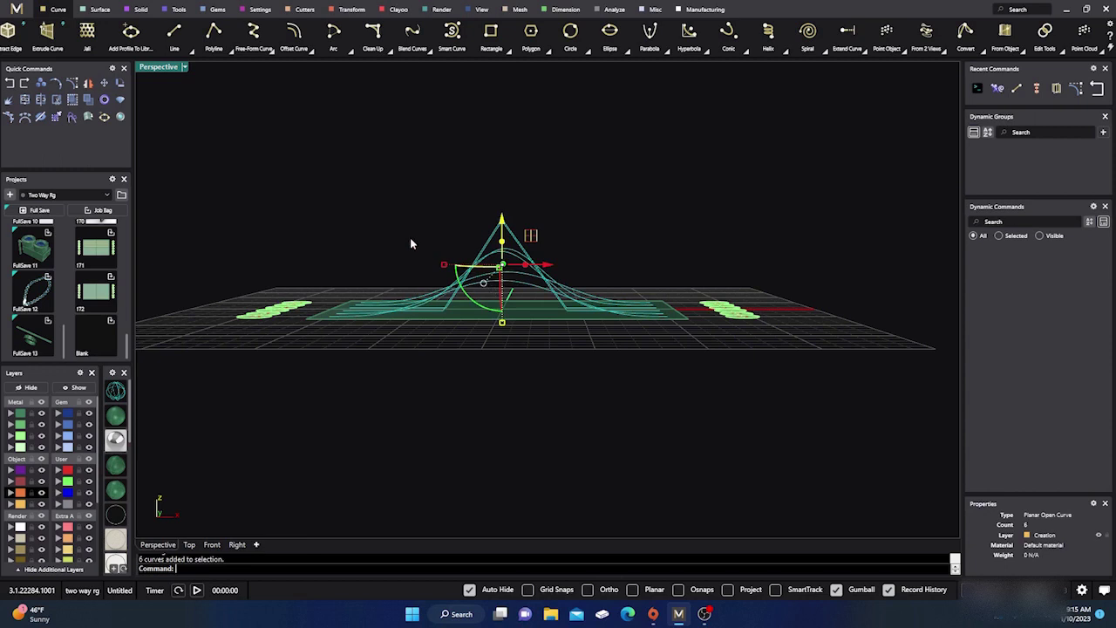
pyautogui.write('Rebuild')
pyautogui.press('Return')
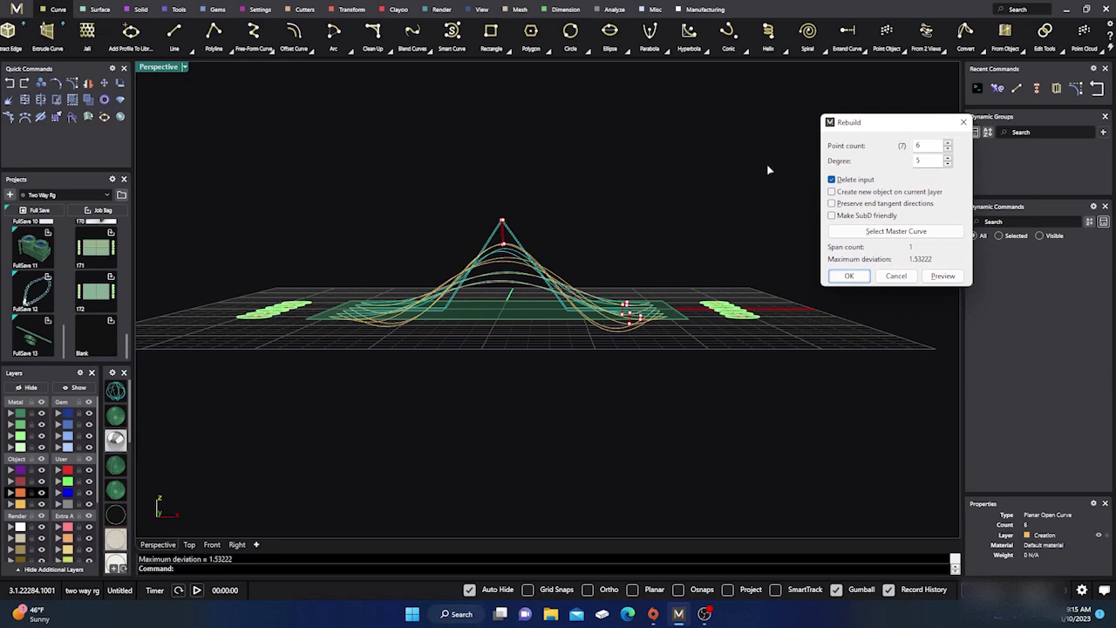
pyautogui.click(948, 164)
pyautogui.click(948, 164)
pyautogui.click(920, 146)
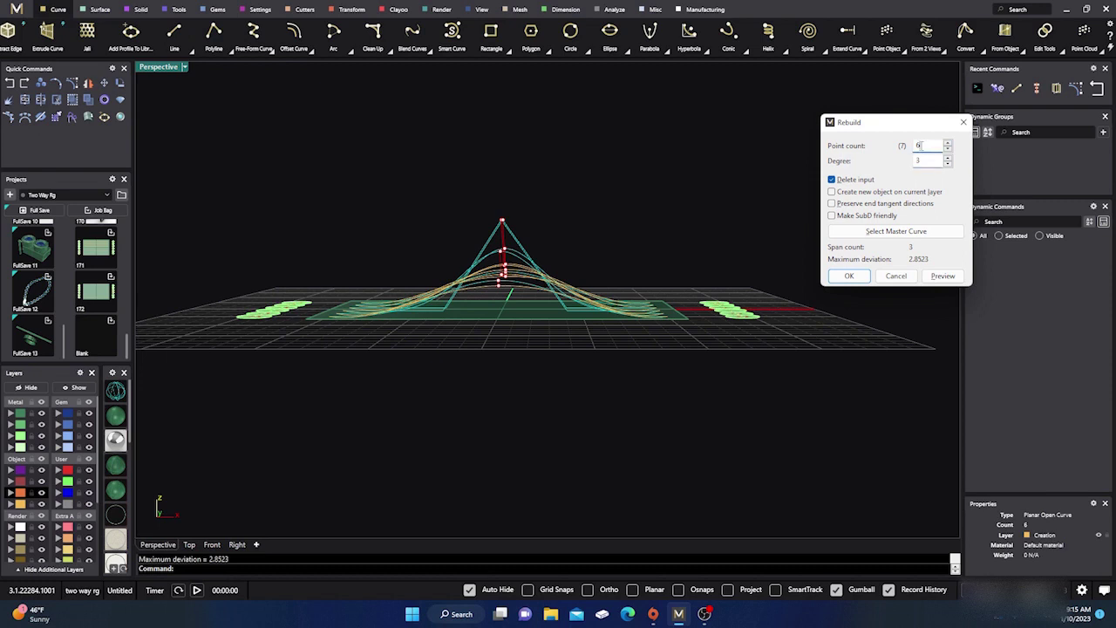
# Try different rebuild point counts up to 11 and compare the previewed curves with the originals.
pyautogui.doubleClick(920, 146)
pyautogui.write('2')
pyautogui.press('BackSpace')
pyautogui.write('4')
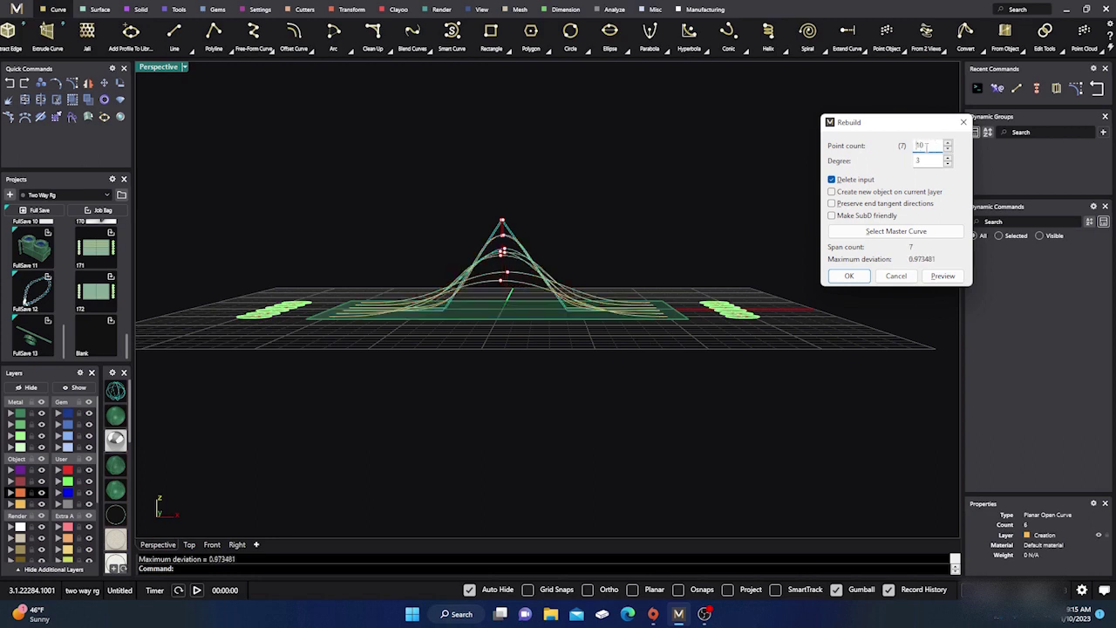
pyautogui.scroll(1, 926, 145)
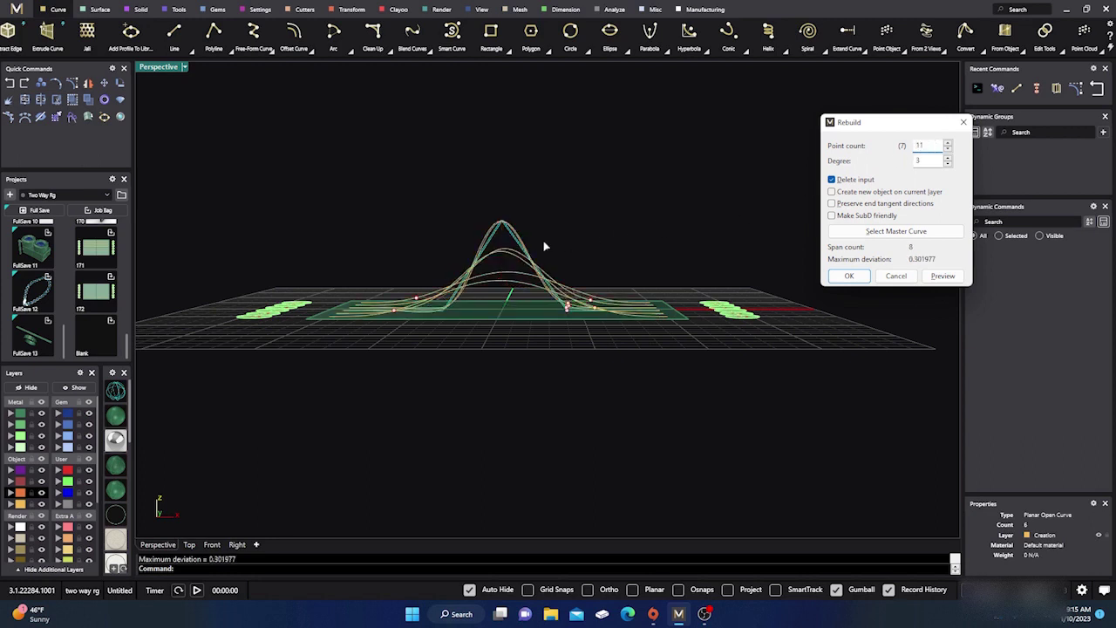
pyautogui.moveTo(545, 247); pyautogui.dragTo(502, 263, button='right')
pyautogui.scroll(5, 500, 265)
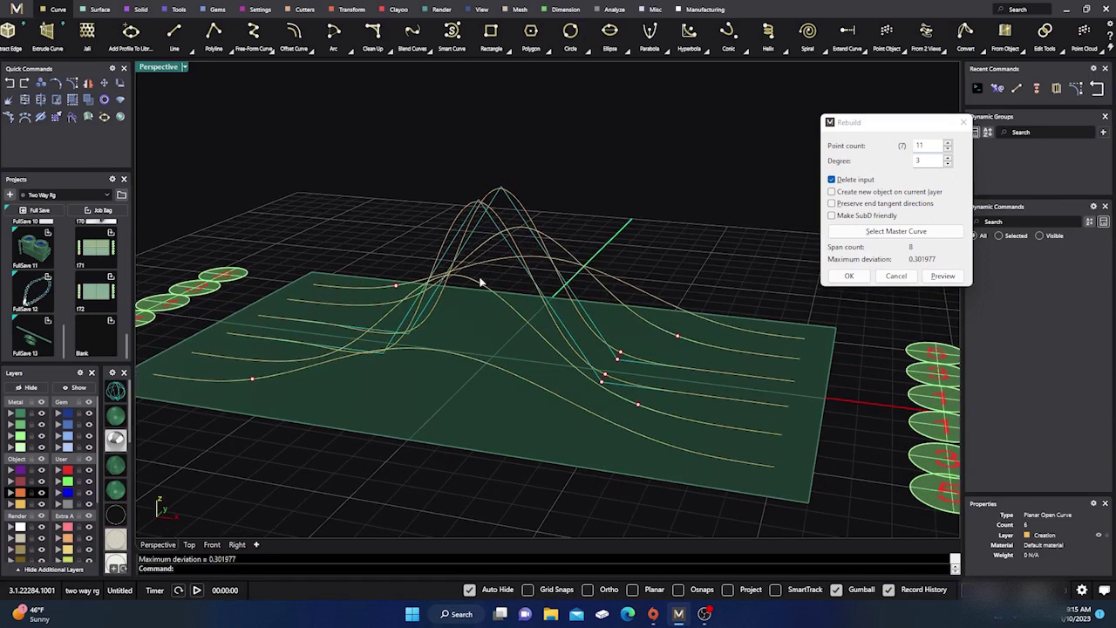
pyautogui.moveTo(466, 356); pyautogui.dragTo(493, 397, button='right')
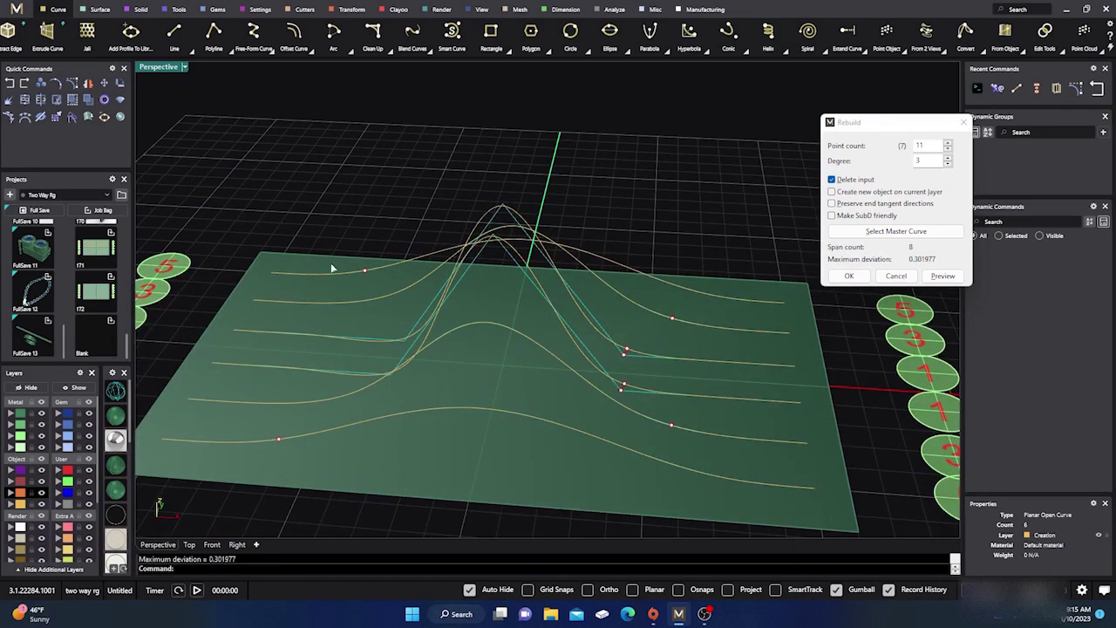
pyautogui.scroll(3, 623, 403)
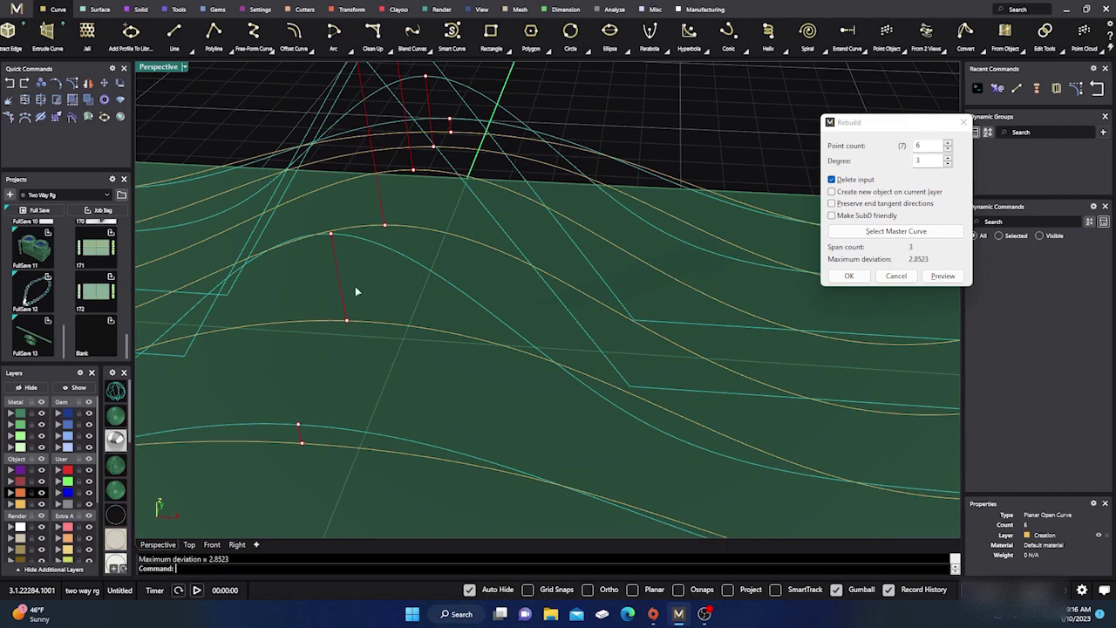
# Set the rebuild point count to 11, apply it to the six curves and clear the selection.
pyautogui.press('BackSpace')
pyautogui.write('9')
pyautogui.scroll(1, 922, 146)
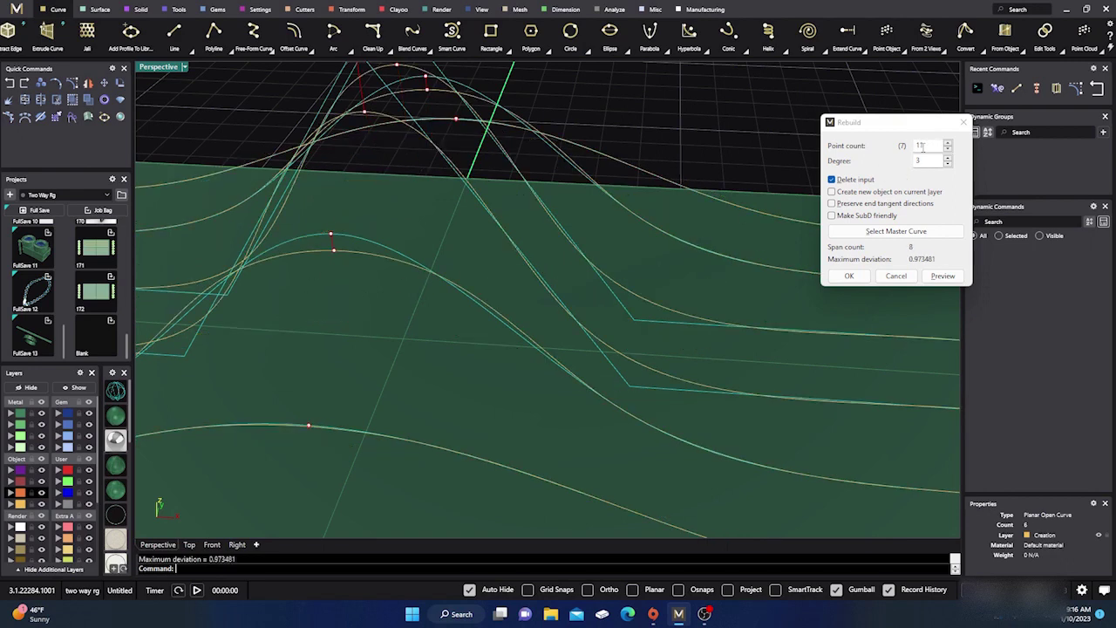
pyautogui.click(855, 280)
pyautogui.scroll(-5, 722, 251)
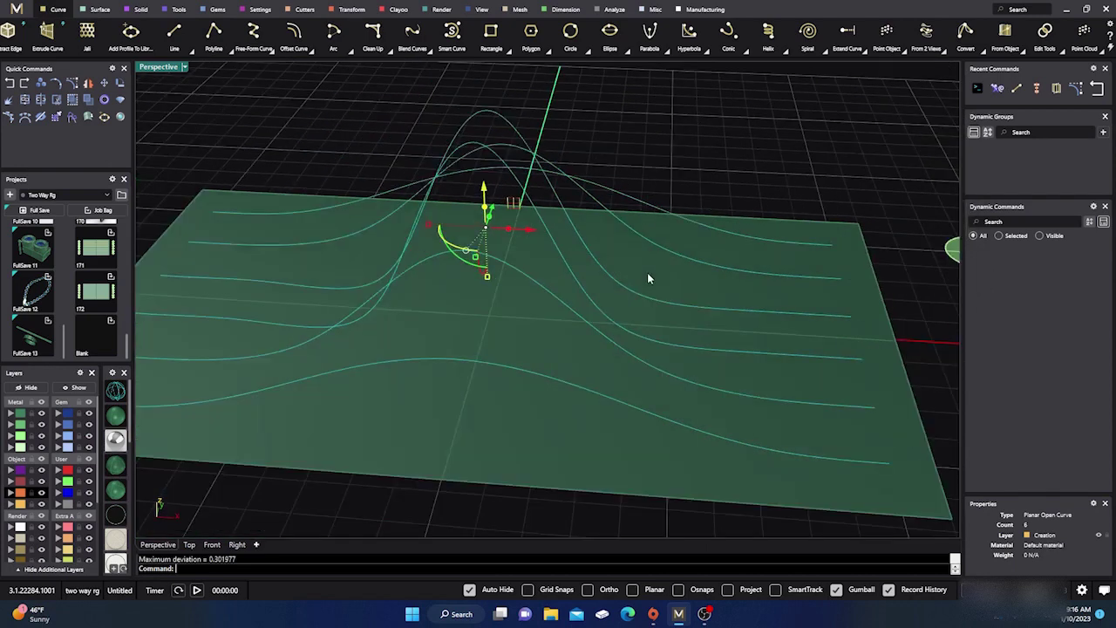
pyautogui.moveTo(650, 319); pyautogui.dragTo(651, 306, button='right')
pyautogui.click(669, 173)
pyautogui.moveTo(669, 173); pyautogui.dragTo(393, 383, button='right')
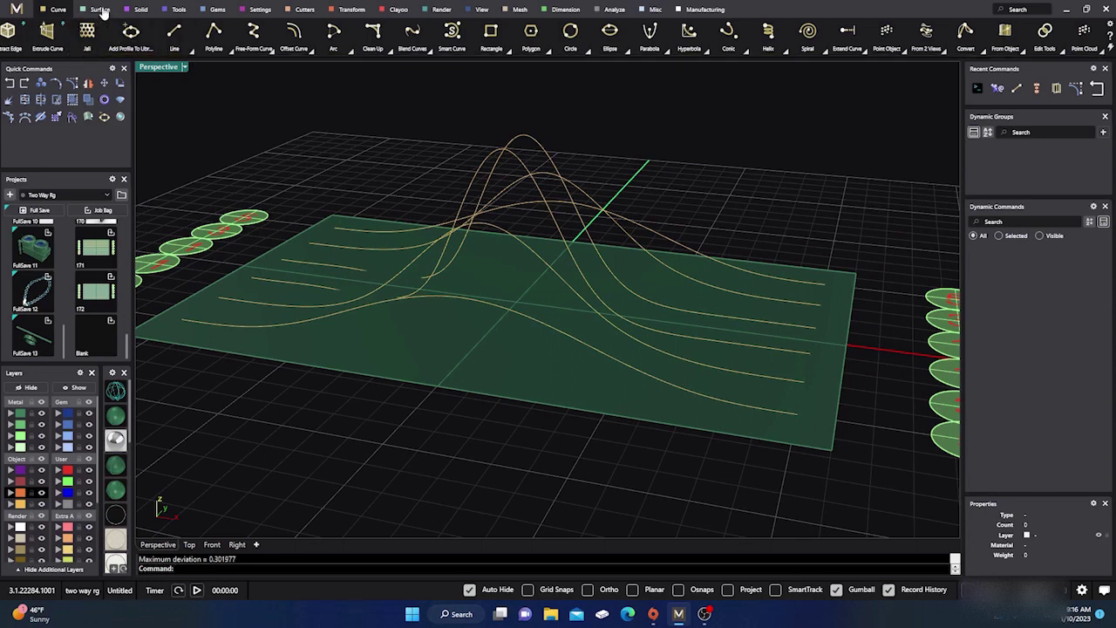
# Loft a surface between the first and second curves, counting from the front.
pyautogui.click(100, 9)
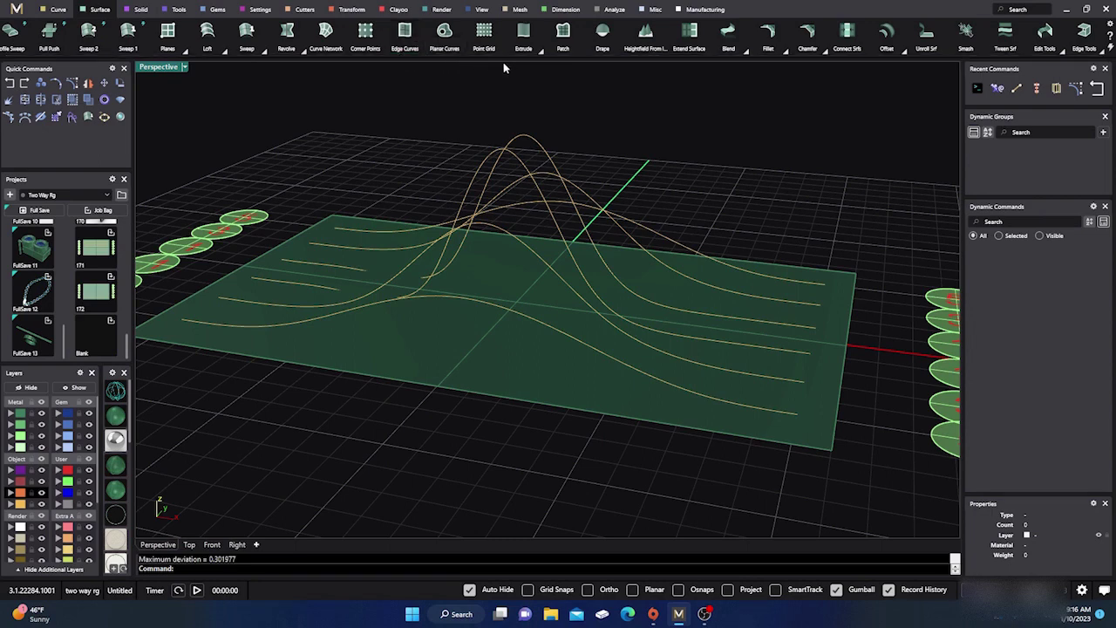
pyautogui.click(207, 40)
pyautogui.moveTo(479, 366); pyautogui.dragTo(391, 322, button='right')
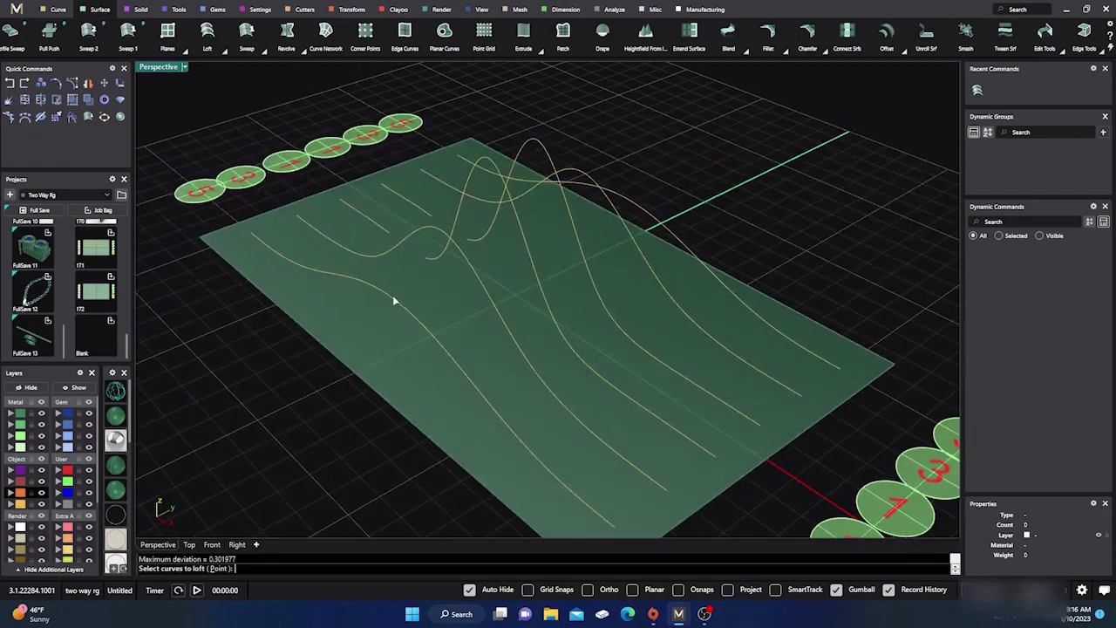
pyautogui.click(393, 296)
pyautogui.click(475, 274)
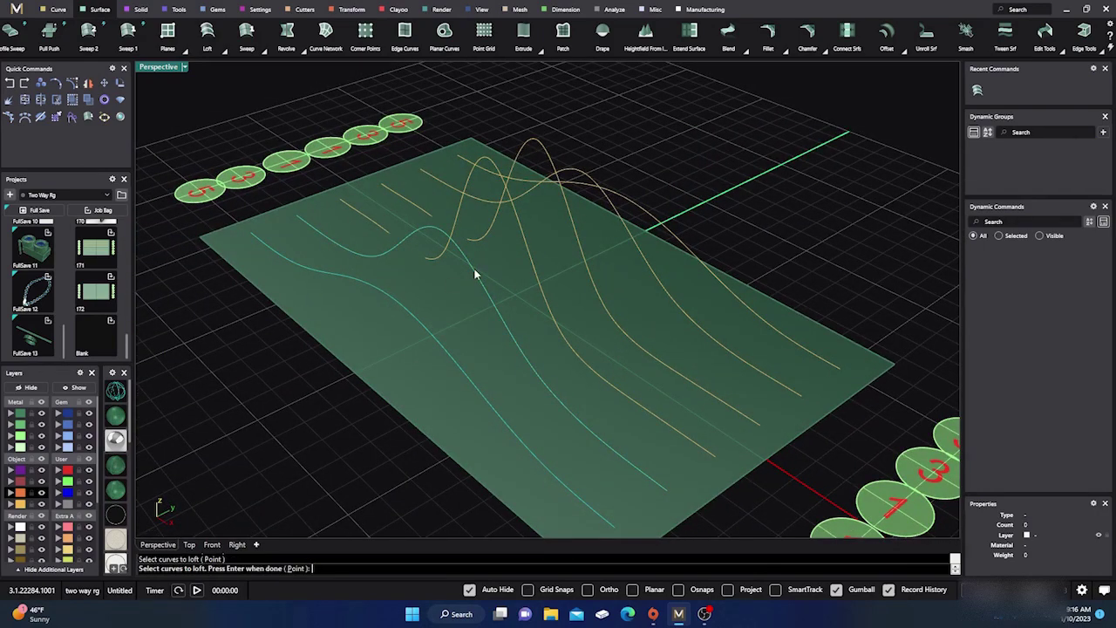
pyautogui.press('Return')
# Loft a surface between the second and third curves, choosing the curve instead of the surface edge.
pyautogui.press('Return')
pyautogui.click(478, 273)
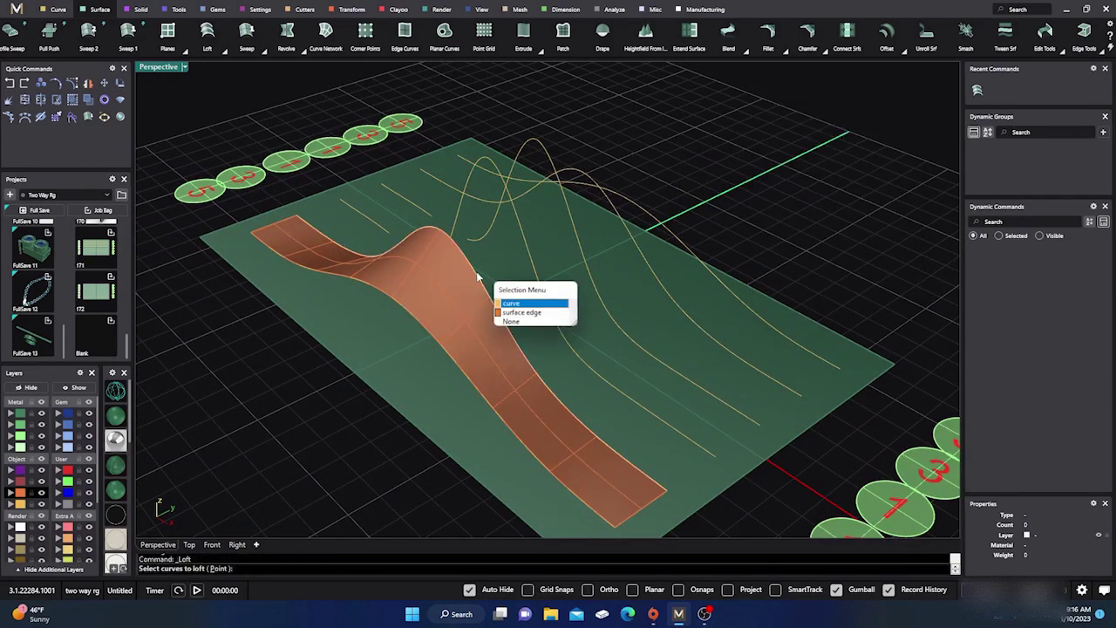
pyautogui.click(511, 302)
pyautogui.click(532, 266)
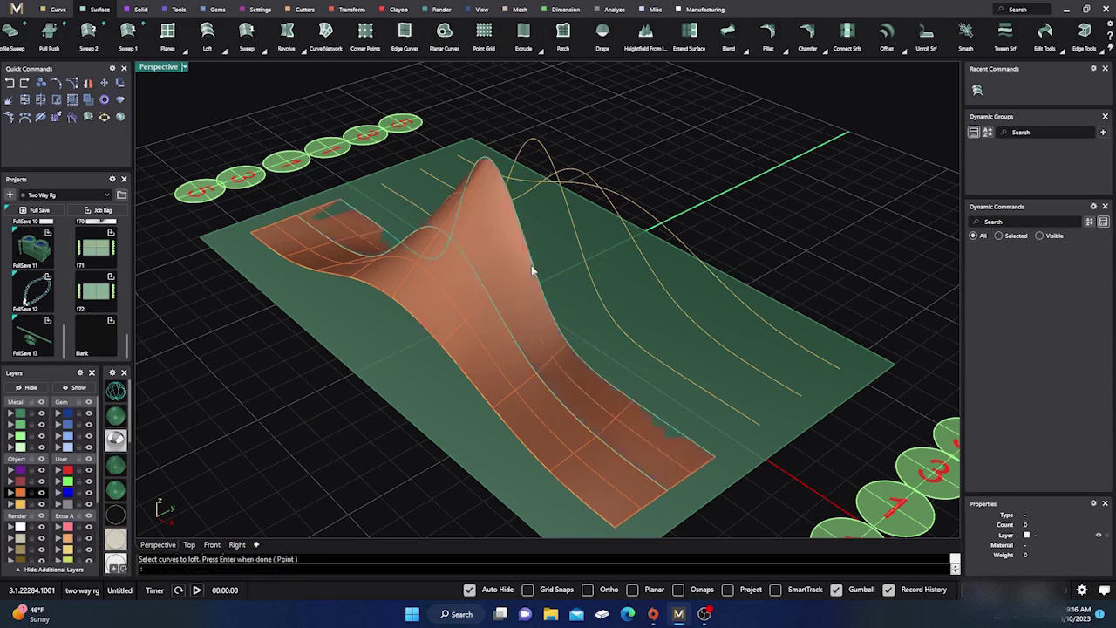
pyautogui.press('Return')
# Loft a surface between the third and fourth curves, using the curve rather than the existing surface edge.
pyautogui.press('Return')
pyautogui.click(535, 272)
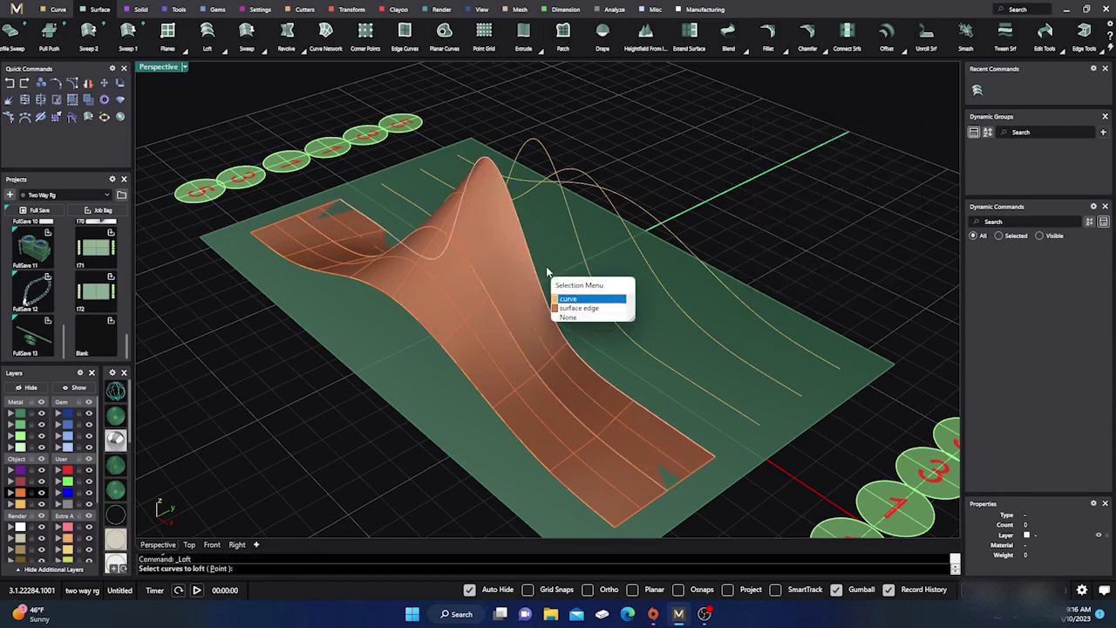
pyautogui.press('Escape')
pyautogui.click(586, 252)
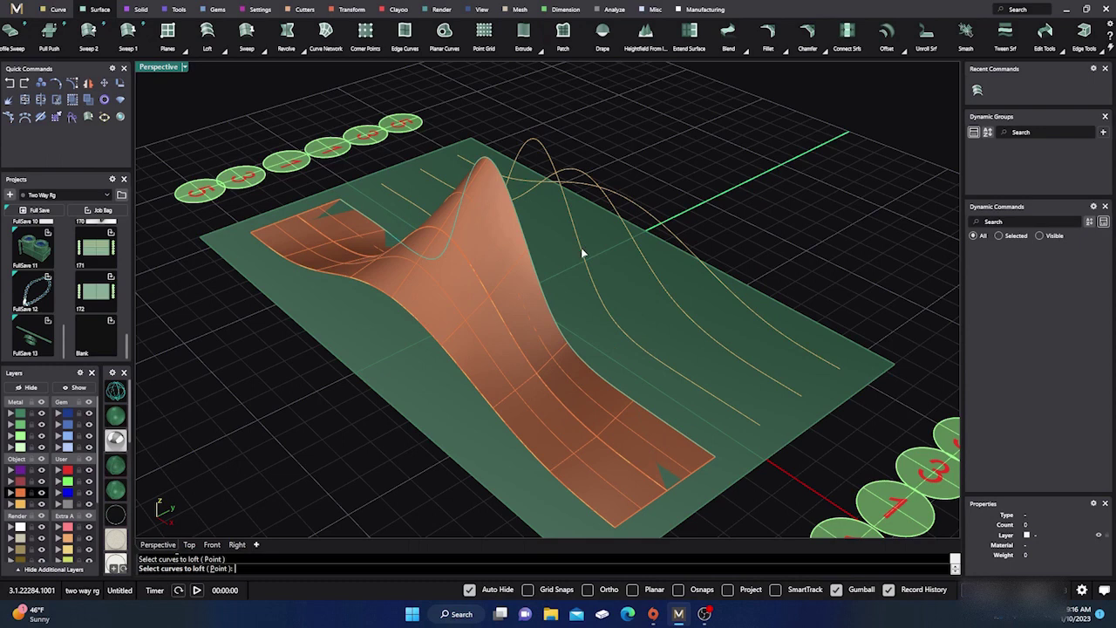
pyautogui.press('Return')
pyautogui.press('Return')
# Loft a surface between the fourth and fifth curves, using the curve rather than the existing surface edge.
pyautogui.press('Return')
pyautogui.click(587, 268)
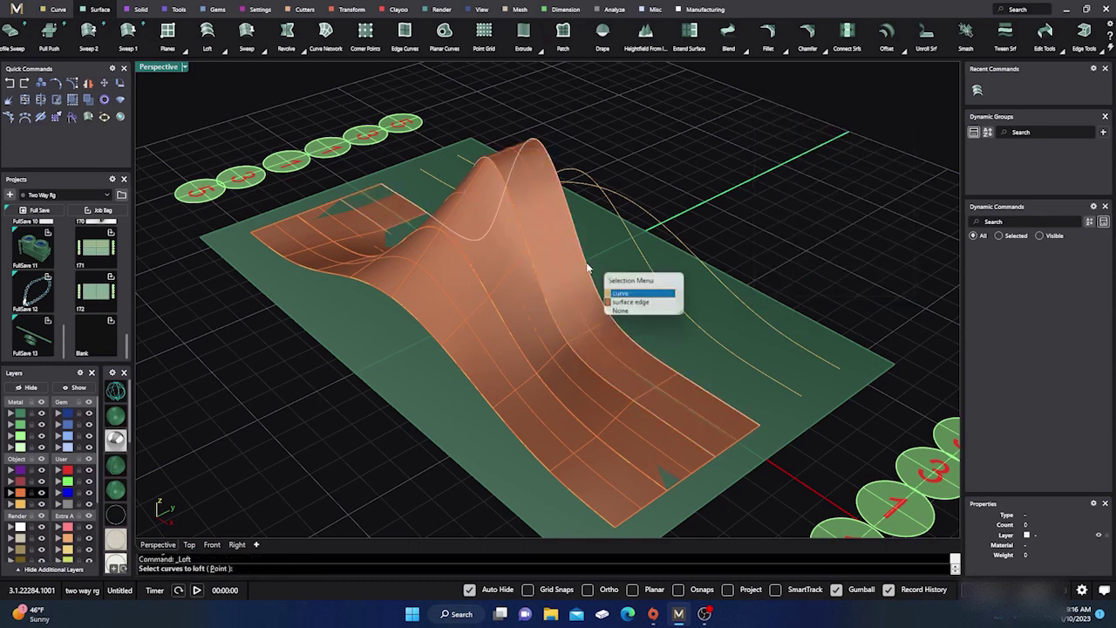
pyautogui.click(614, 297)
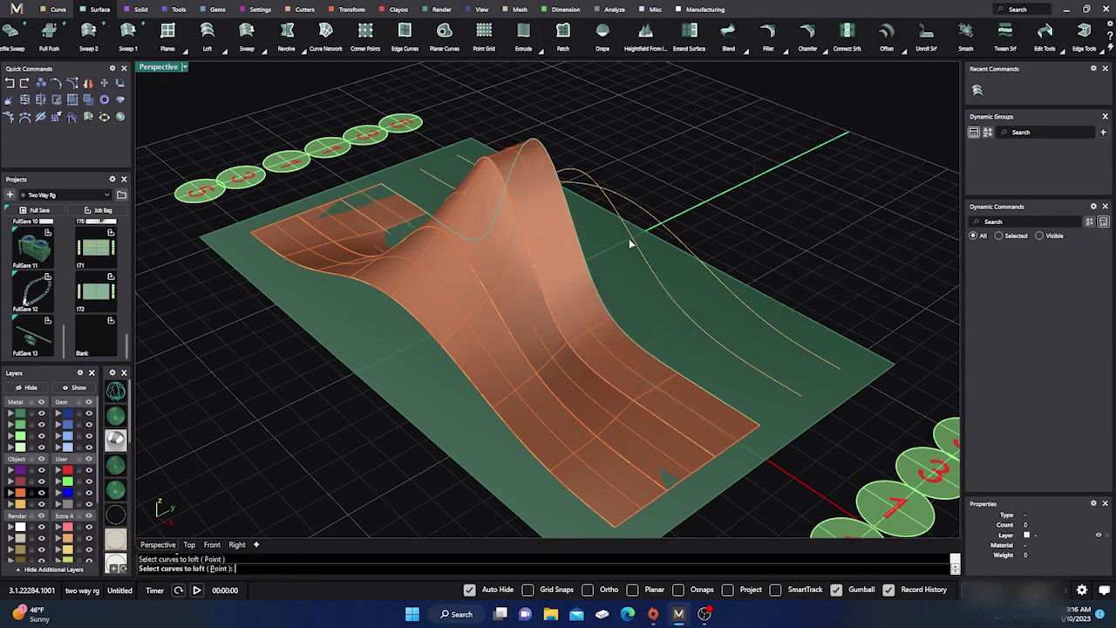
pyautogui.click(631, 239)
pyautogui.press('Return')
pyautogui.press('Return')
# Loft the remaining surface between the fifth and sixth curves.
pyautogui.press('Return')
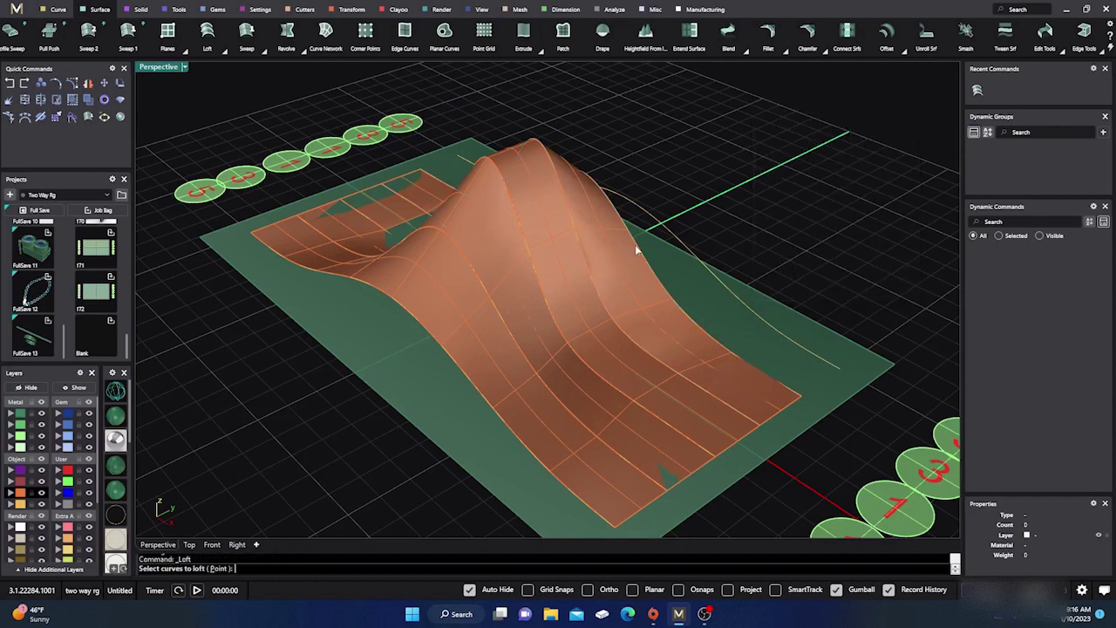
pyautogui.click(647, 253)
pyautogui.click(657, 232)
pyautogui.press('Return')
pyautogui.press('Return')
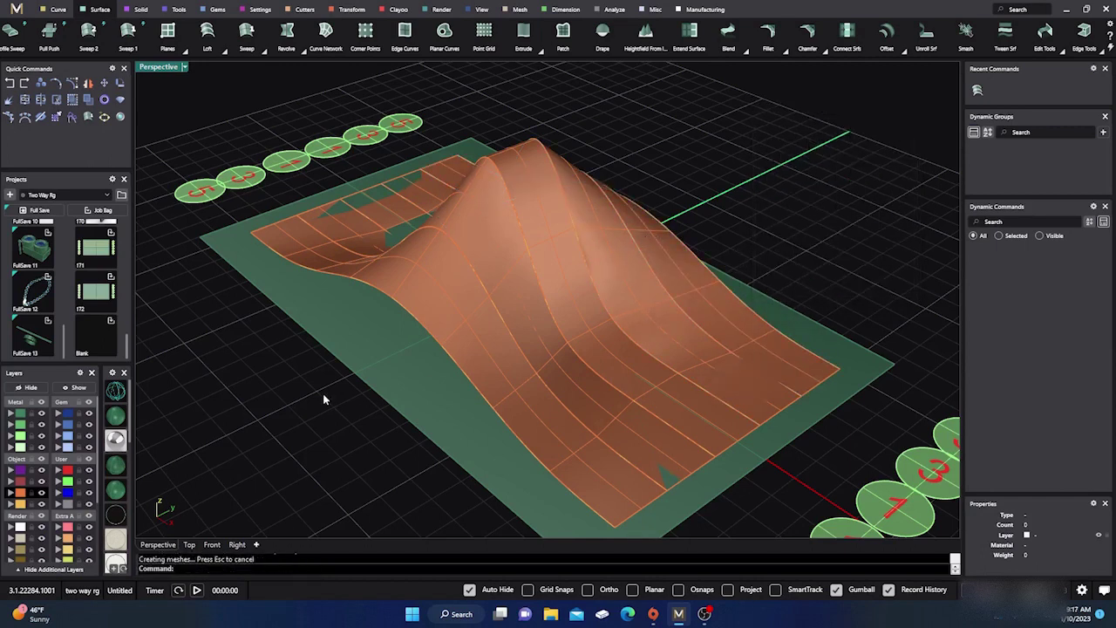
# Select all five lofted surfaces, move them to the Metal 02 layer and clear the selection.
pyautogui.scroll(-2, 323, 394)
pyautogui.moveTo(324, 412); pyautogui.dragTo(374, 416, button='right')
pyautogui.click(470, 366)
pyautogui.click(498, 308)
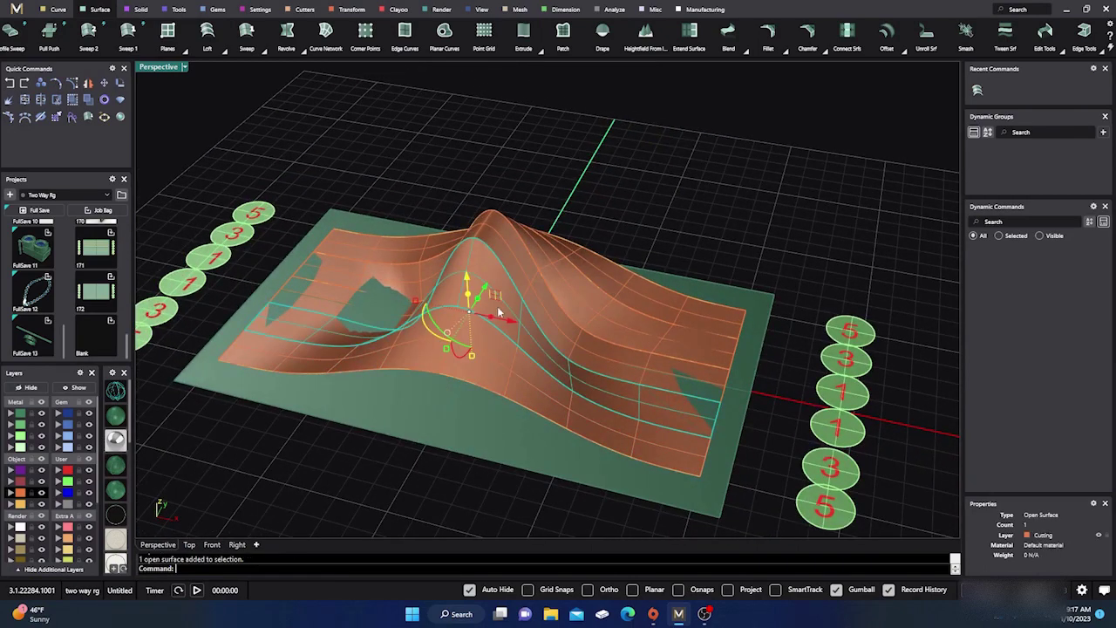
pyautogui.moveTo(305, 453); pyautogui.dragTo(349, 397, button='right')
pyautogui.click(21, 493)
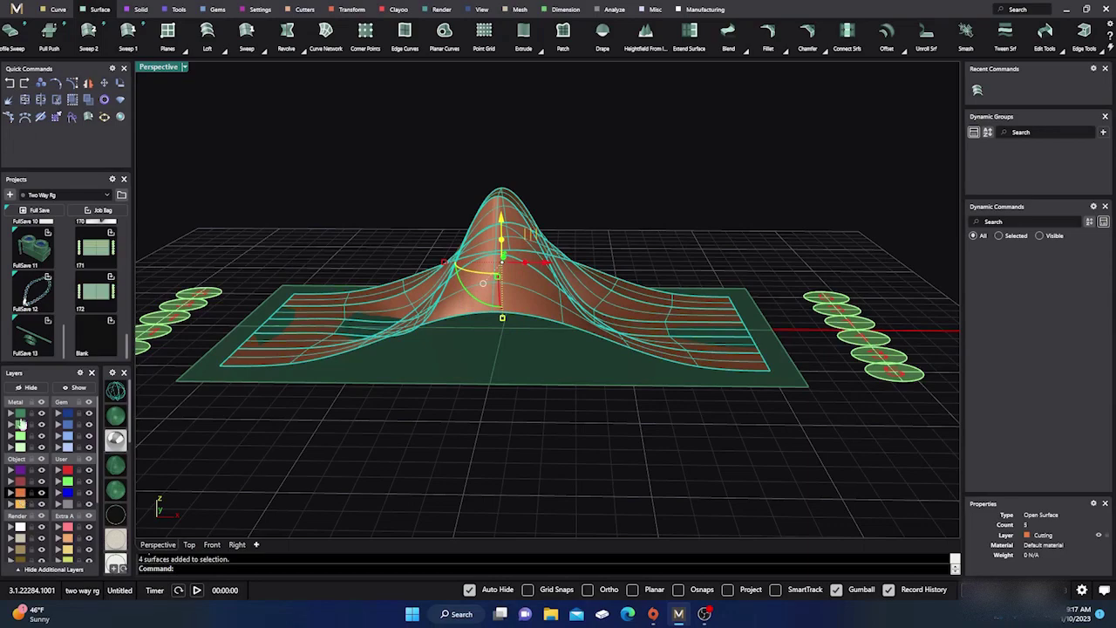
pyautogui.click(13, 425)
pyautogui.click(255, 455)
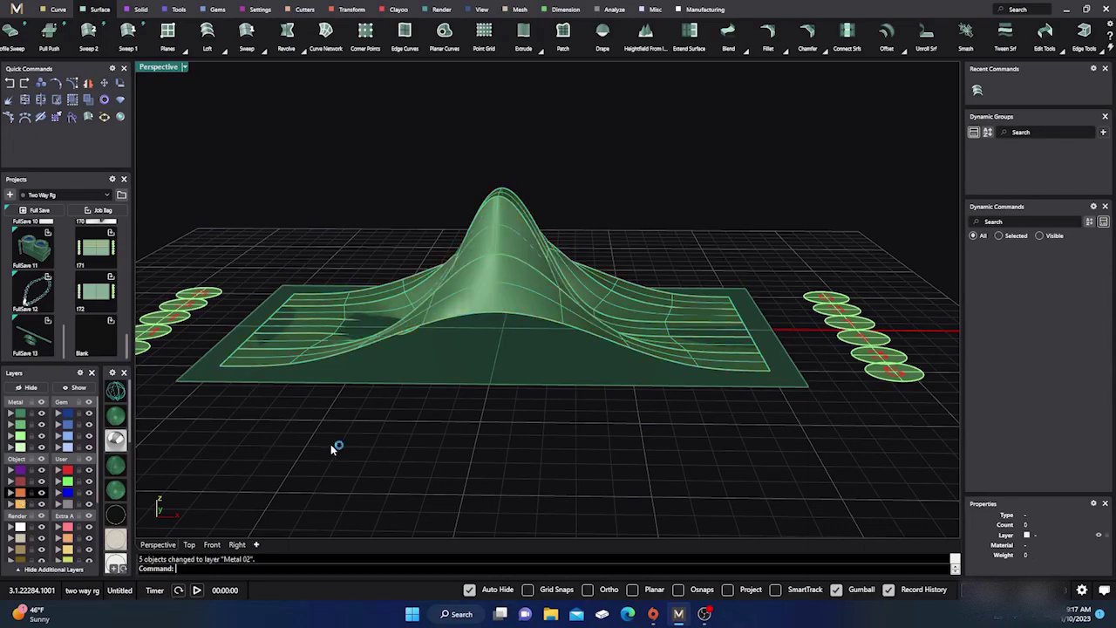
# Run What on the front lofted surface to examine its degree and control point count in both directions.
pyautogui.moveTo(331, 444)
pyautogui.mouseDown(button='right')
pyautogui.moveTo(321, 472)
pyautogui.moveTo(322, 462)
pyautogui.moveTo(294, 476)
pyautogui.moveTo(319, 463)
pyautogui.mouseUp(button='right')
pyautogui.click(459, 320)
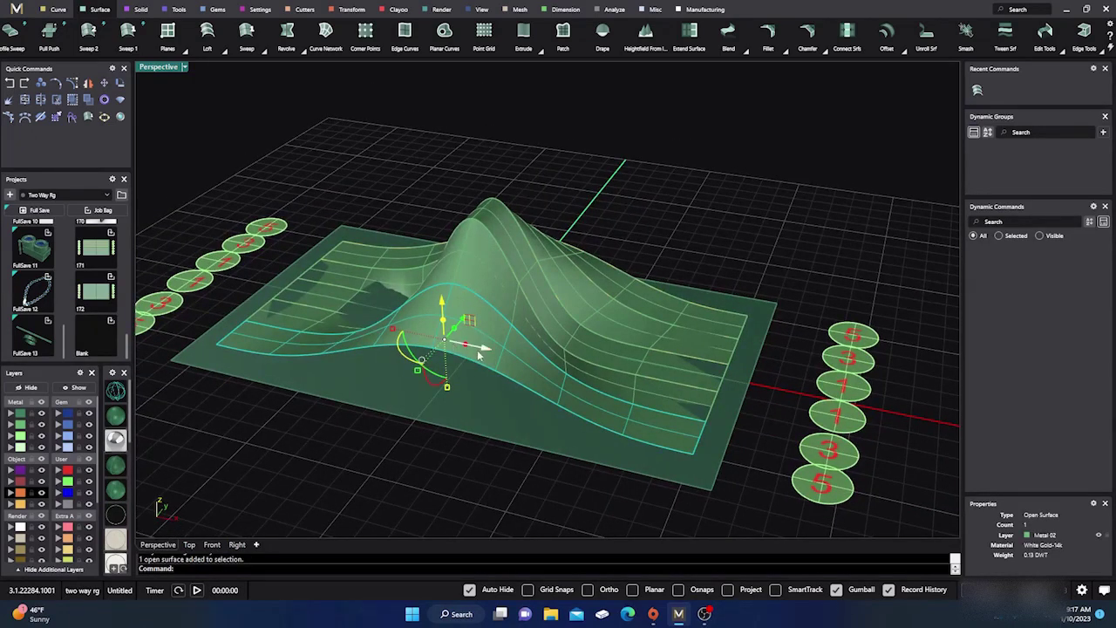
pyautogui.write('Waht')
pyautogui.press('Return')
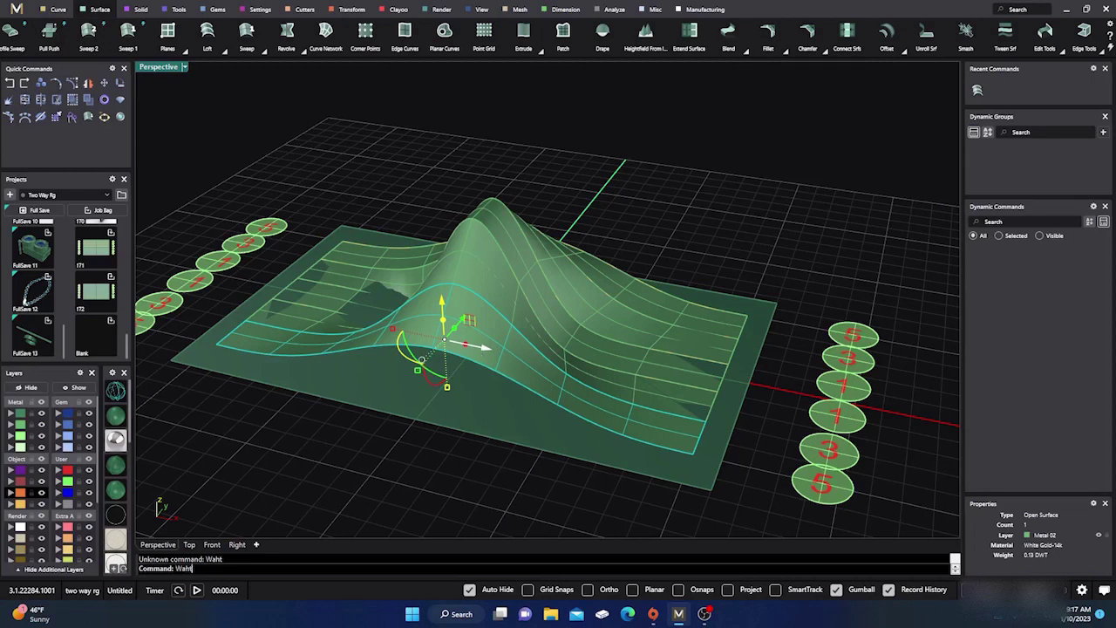
pyautogui.press('BackSpace')
pyautogui.write('What')
pyautogui.press('Return')
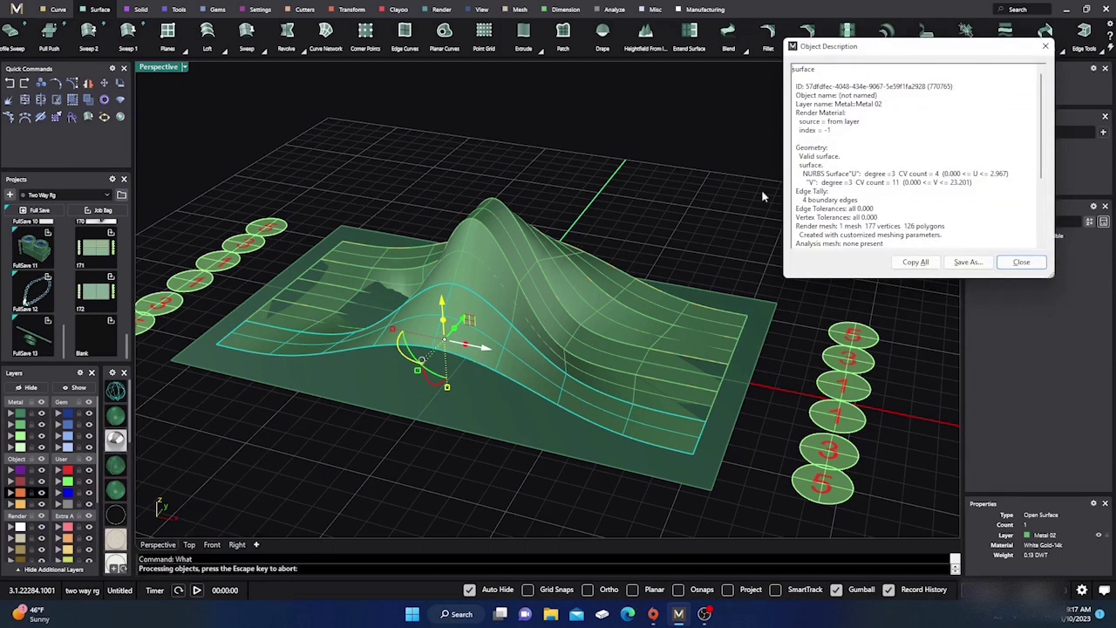
pyautogui.click(1021, 263)
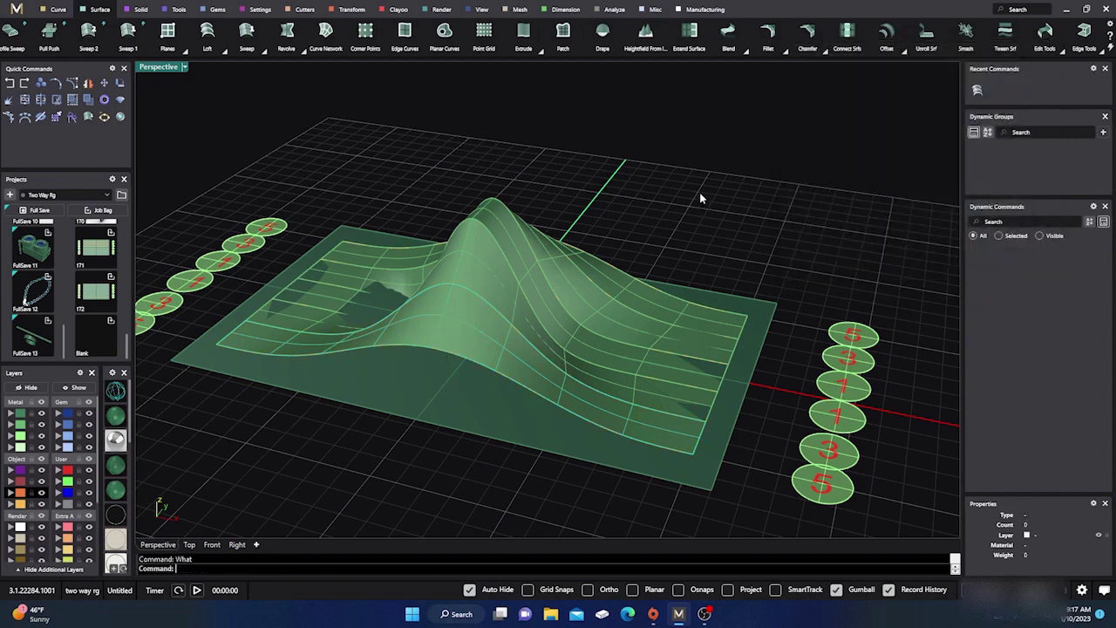
# Run What on the middle lofted surface to examine its degree and control point count.
pyautogui.click(526, 249)
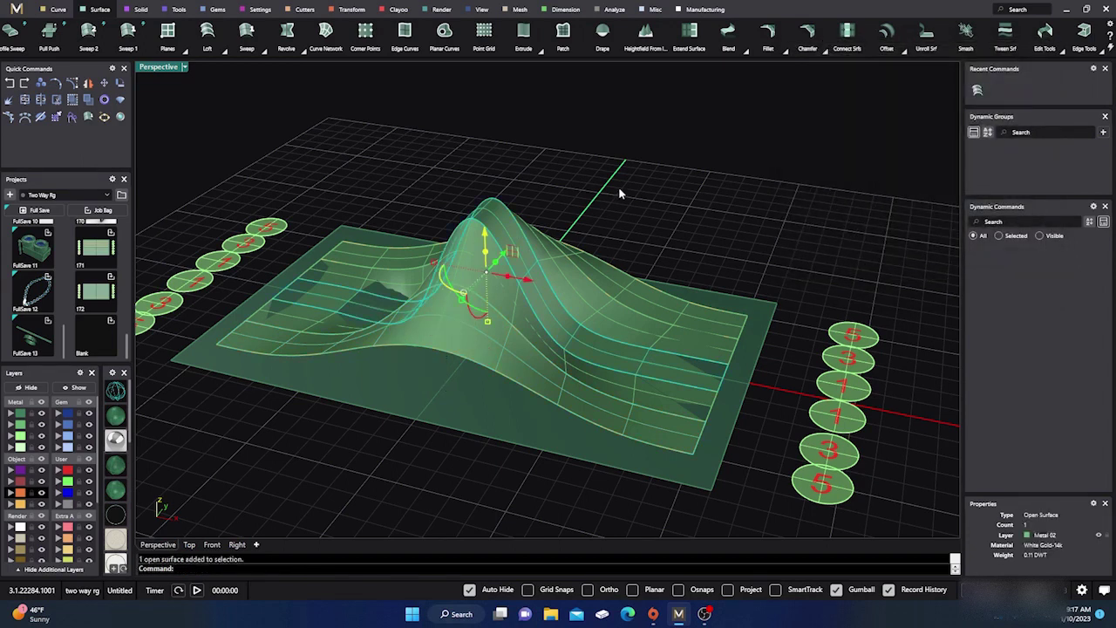
pyautogui.write('What')
pyautogui.press('Return')
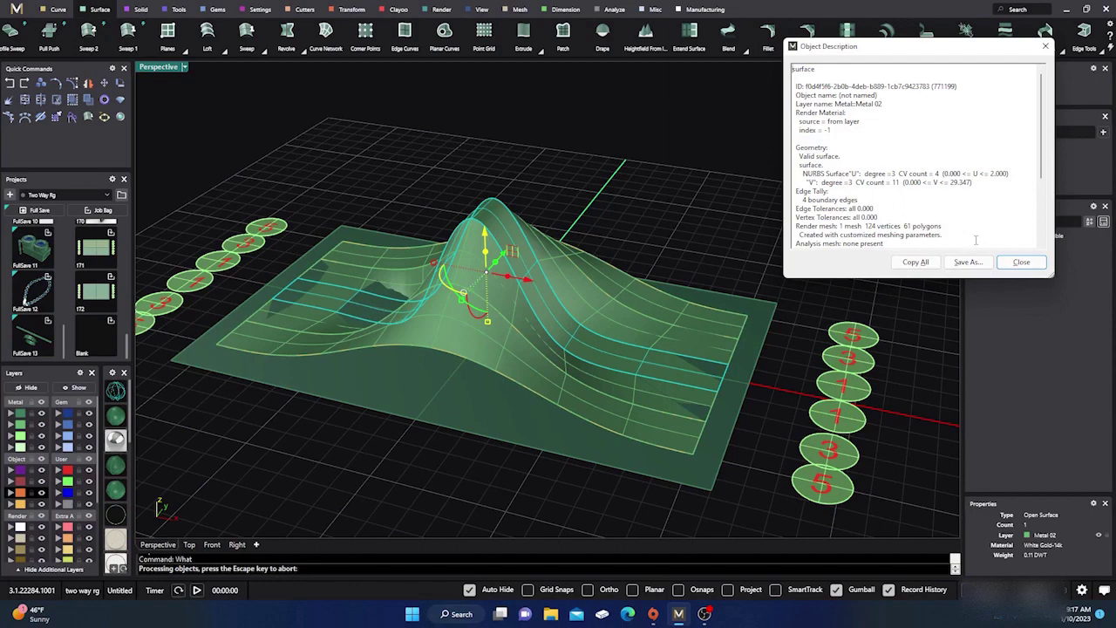
pyautogui.click(1020, 261)
pyautogui.click(643, 172)
pyautogui.moveTo(647, 176); pyautogui.dragTo(634, 220, button='right')
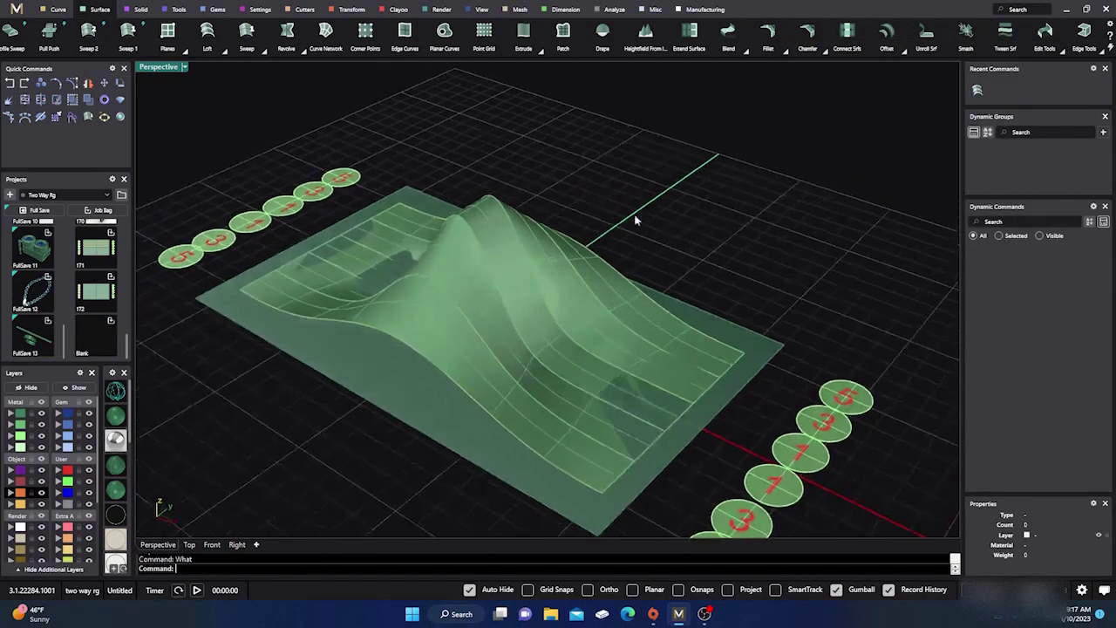
# Join the two front lofted surfaces into one polysurface, accepting the loss of their history.
pyautogui.click(419, 345)
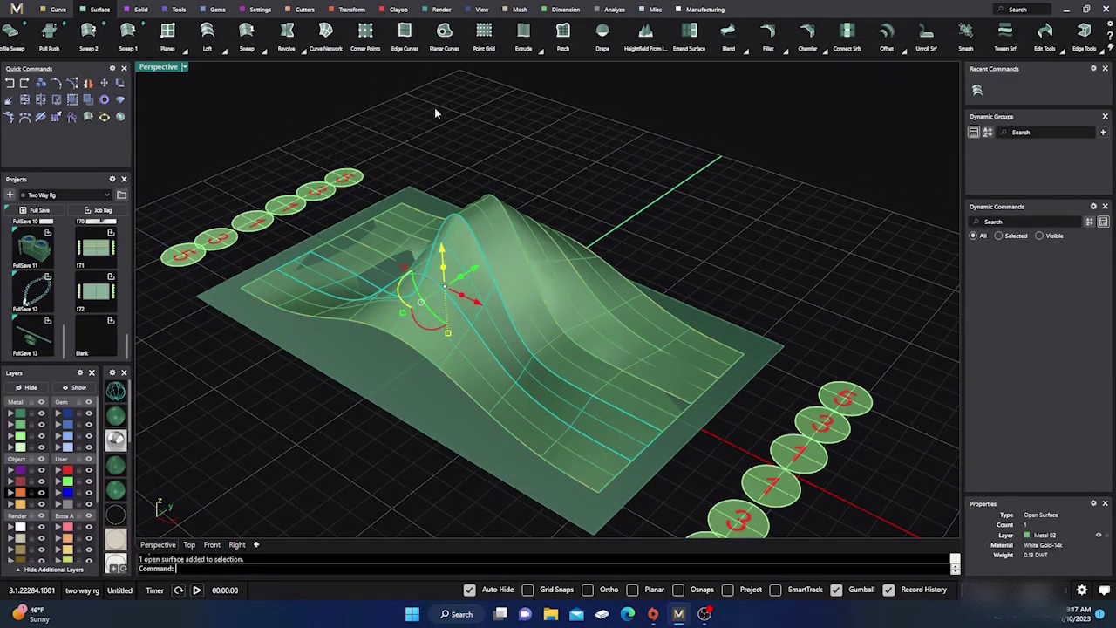
pyautogui.click(435, 108)
pyautogui.click(439, 301)
pyautogui.moveTo(442, 316); pyautogui.dragTo(459, 278)
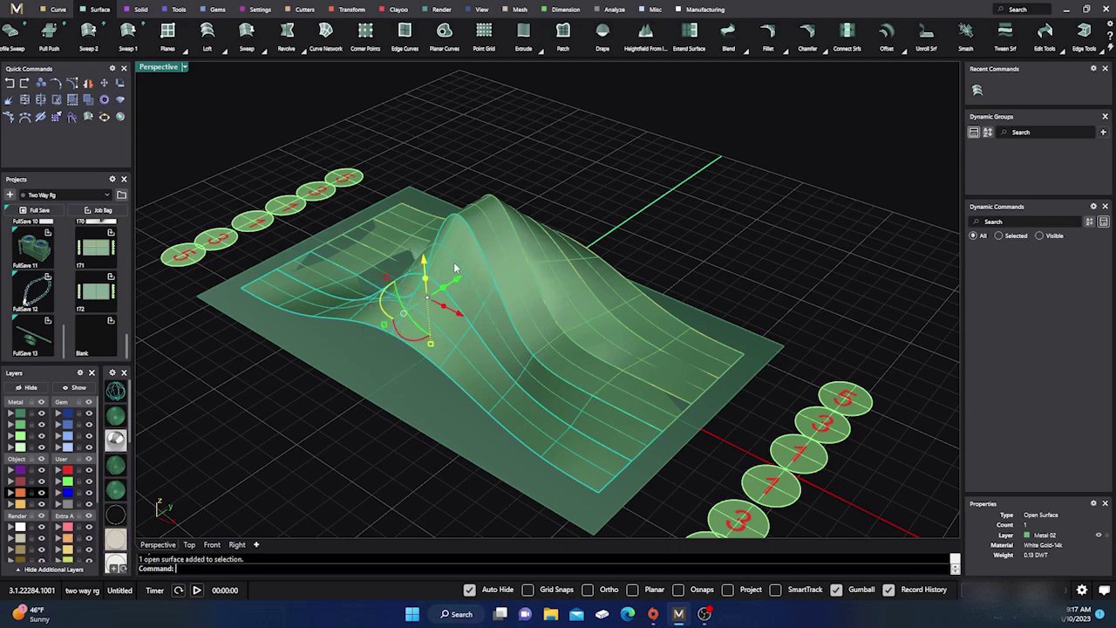
pyautogui.click(24, 102)
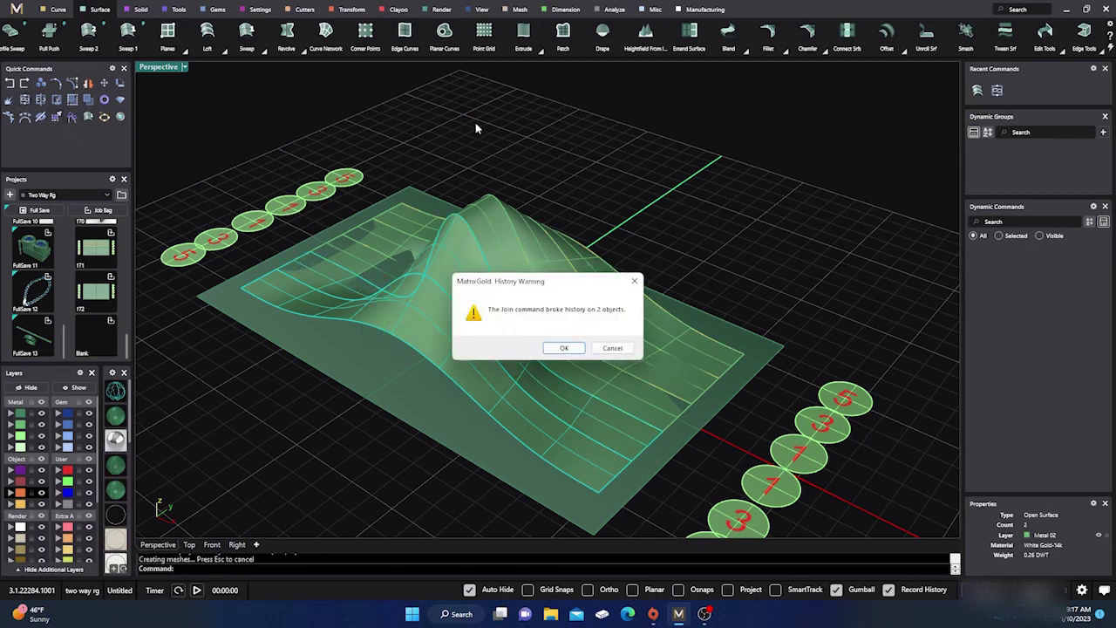
pyautogui.click(572, 348)
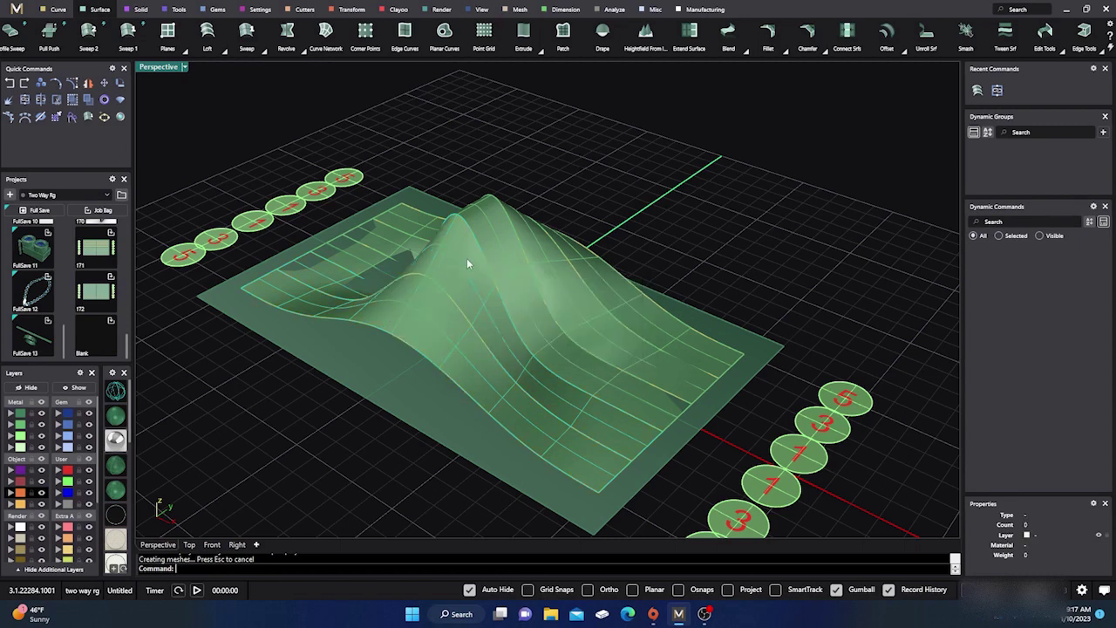
# Run What on the joined polysurface to examine its geometry and edge description, then clear the selection.
pyautogui.write('Waht')
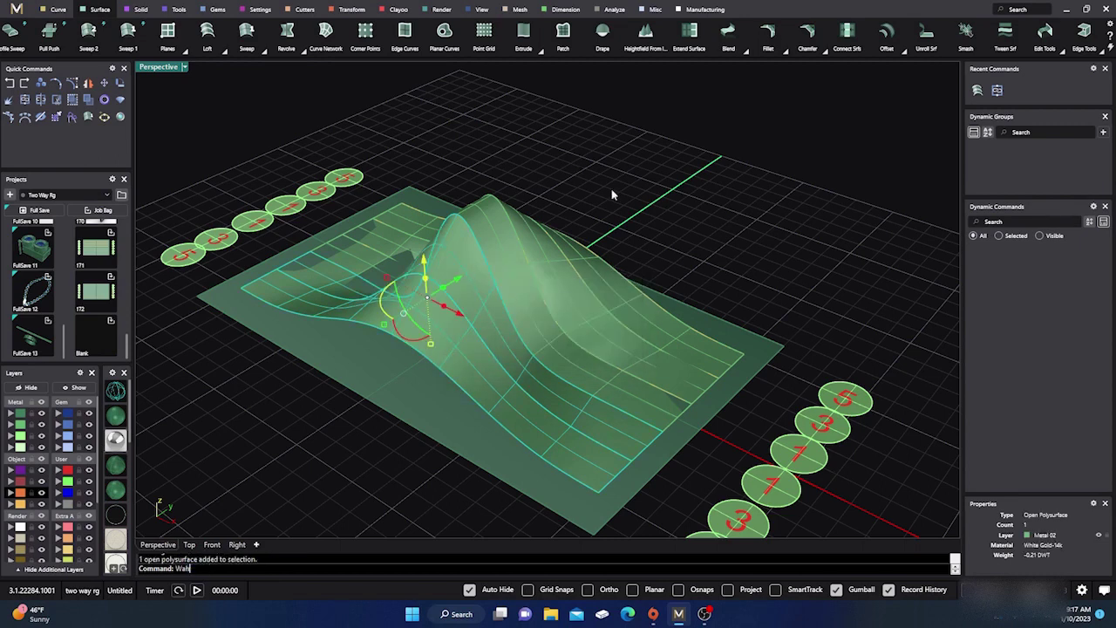
pyautogui.press('Return')
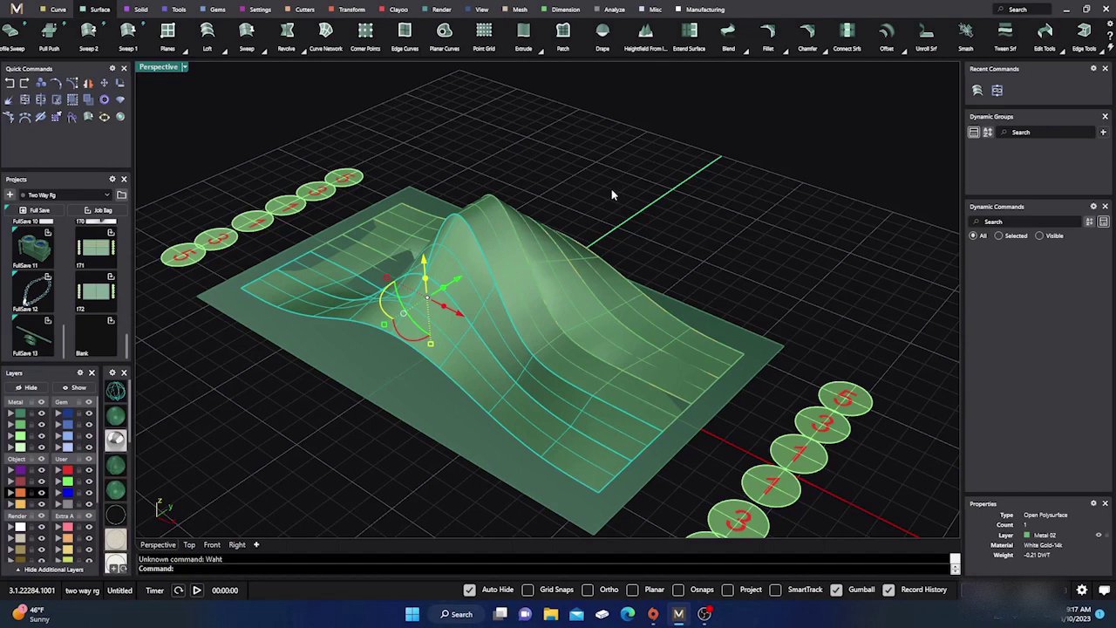
pyautogui.write('What')
pyautogui.press('Return')
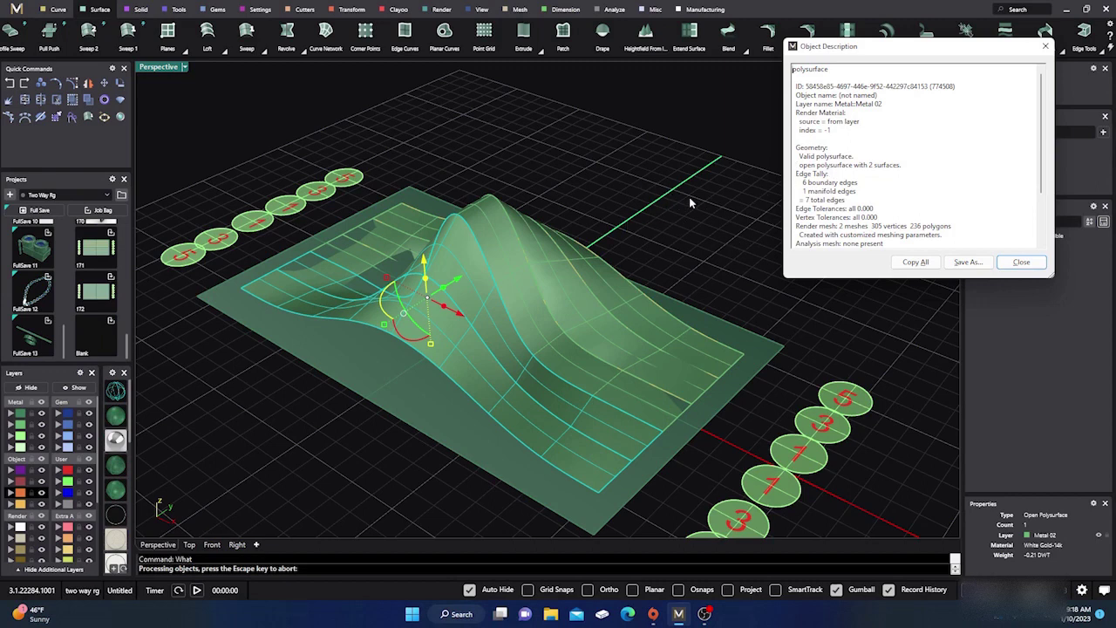
pyautogui.press('Escape')
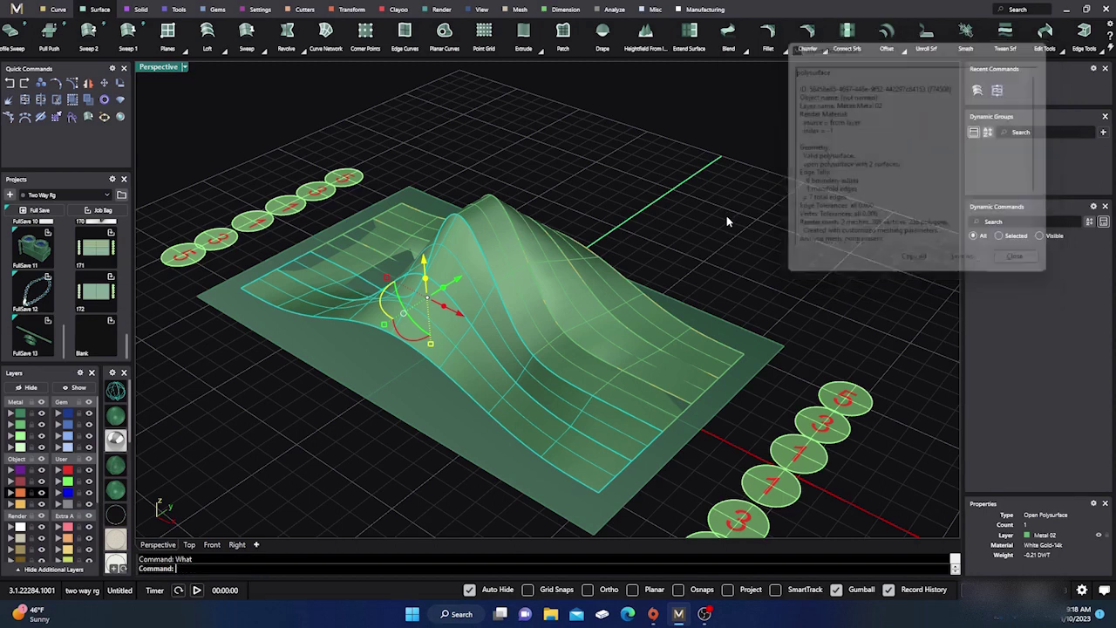
pyautogui.press('Escape')
pyautogui.click(471, 279)
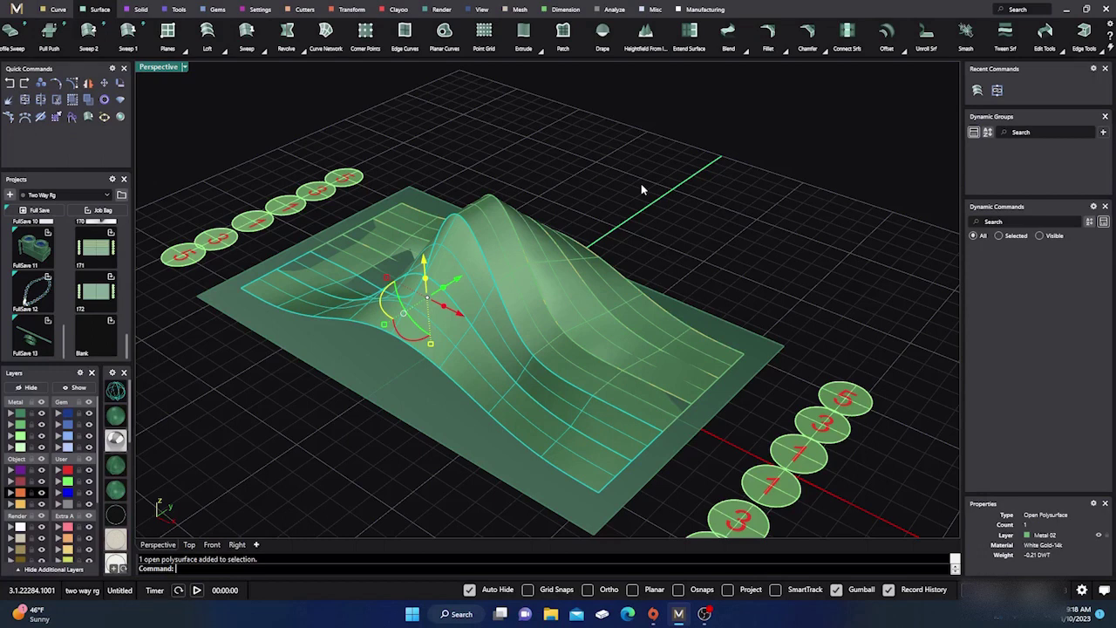
pyautogui.press('Return')
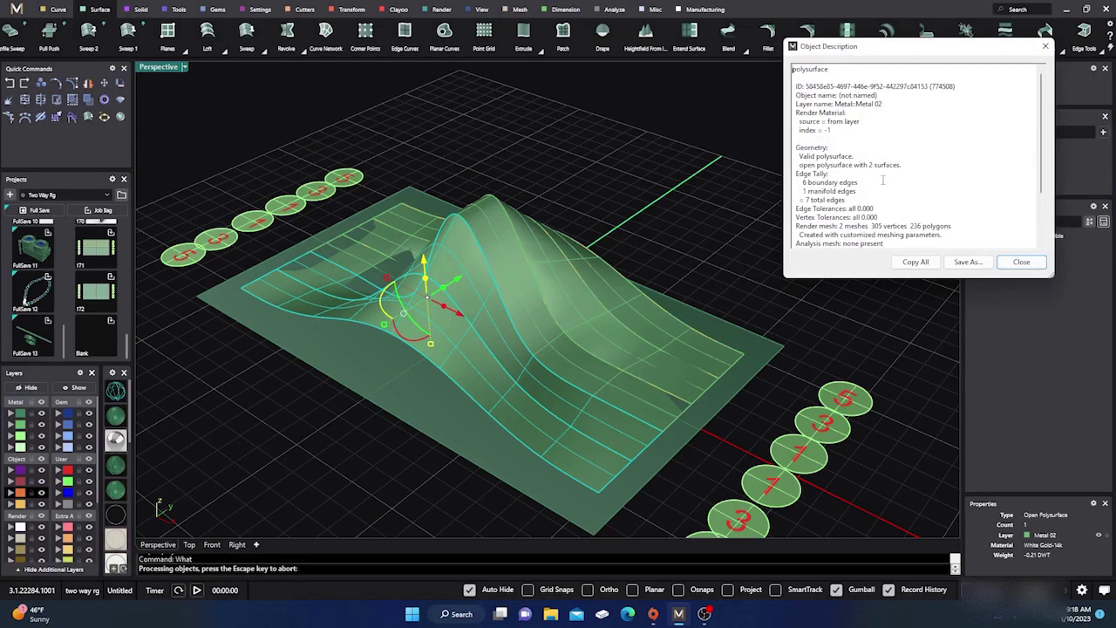
pyautogui.click(1020, 262)
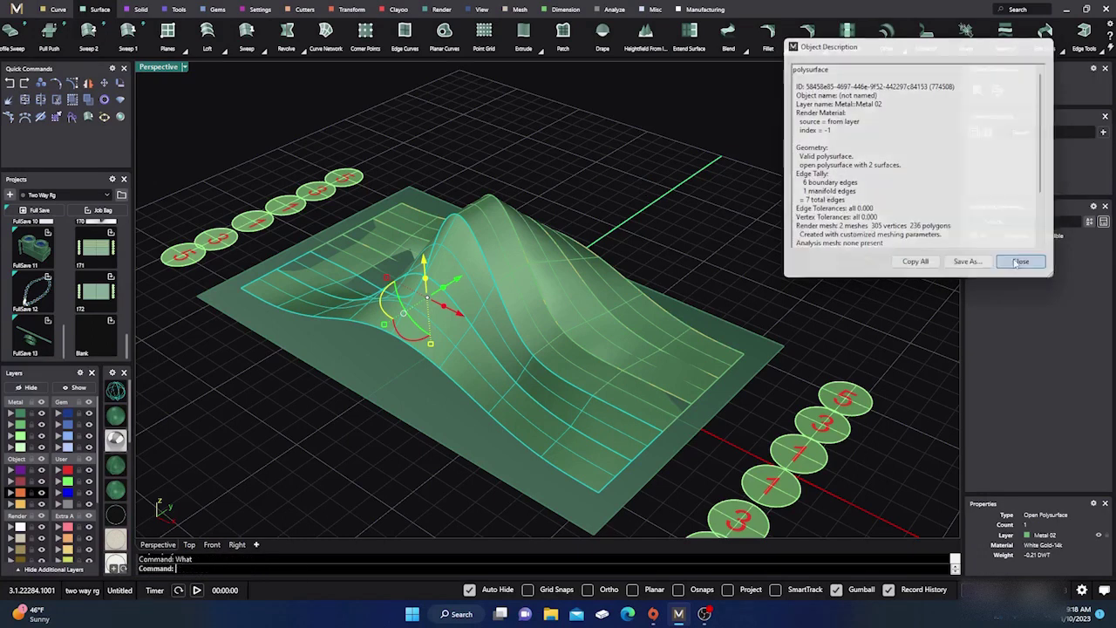
pyautogui.click(768, 175)
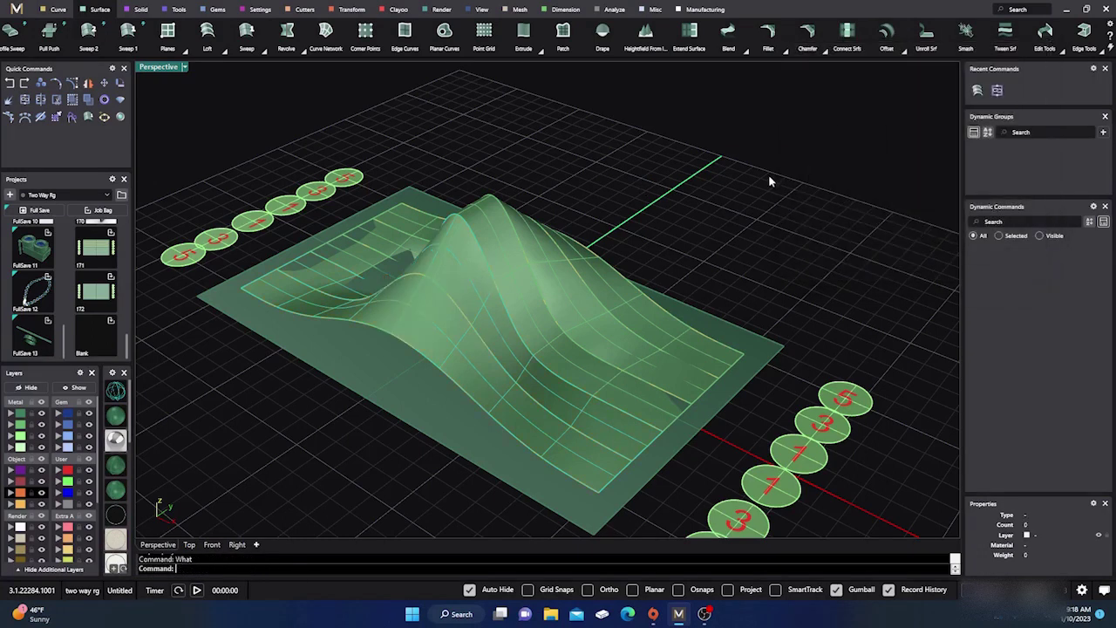
# Undo the join of the two front surfaces and select the second lofted surface on its own.
pyautogui.click(12, 87)
pyautogui.click(531, 154)
pyautogui.click(449, 258)
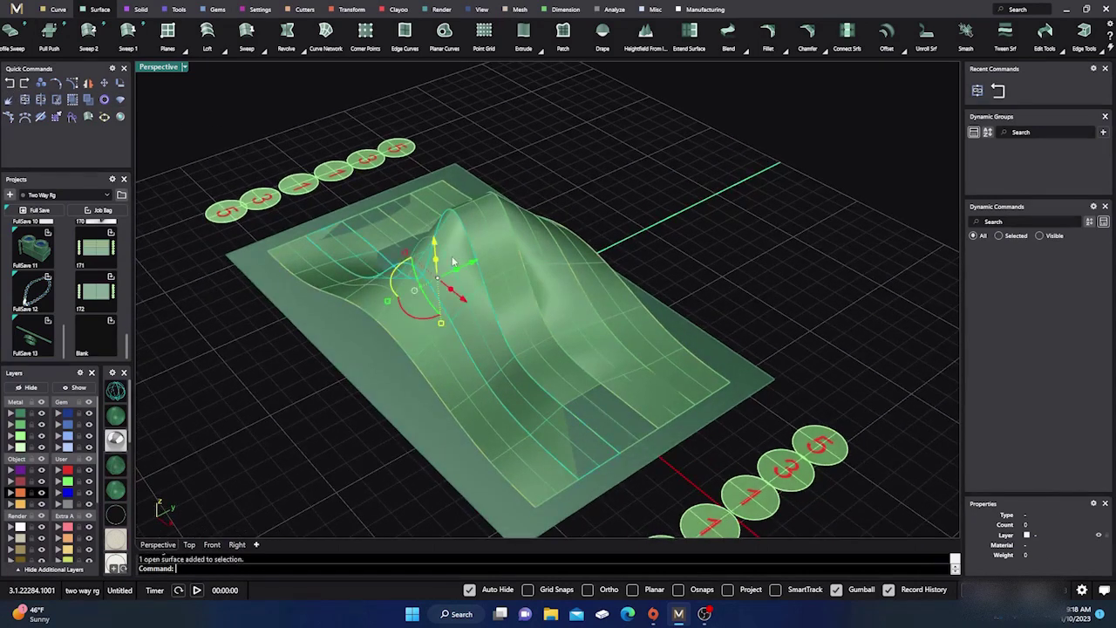
pyautogui.click(623, 157)
pyautogui.click(417, 308)
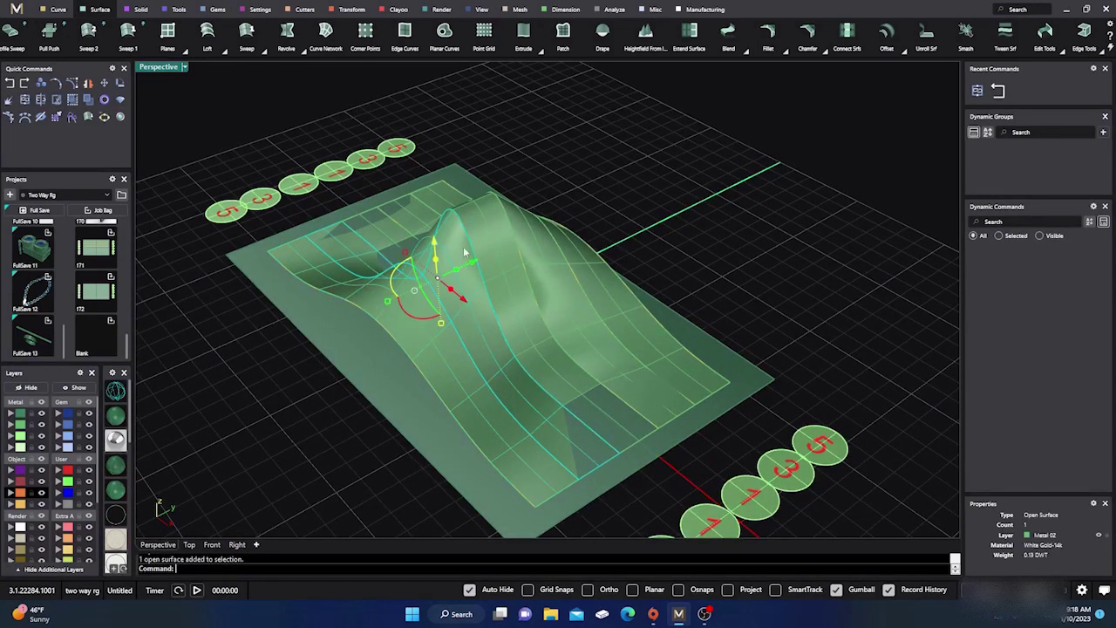
# Merge the two front lofted surfaces into one surface with Smooth=Yes, Tolerance=0.001 and Roundness=1.
pyautogui.click(614, 138)
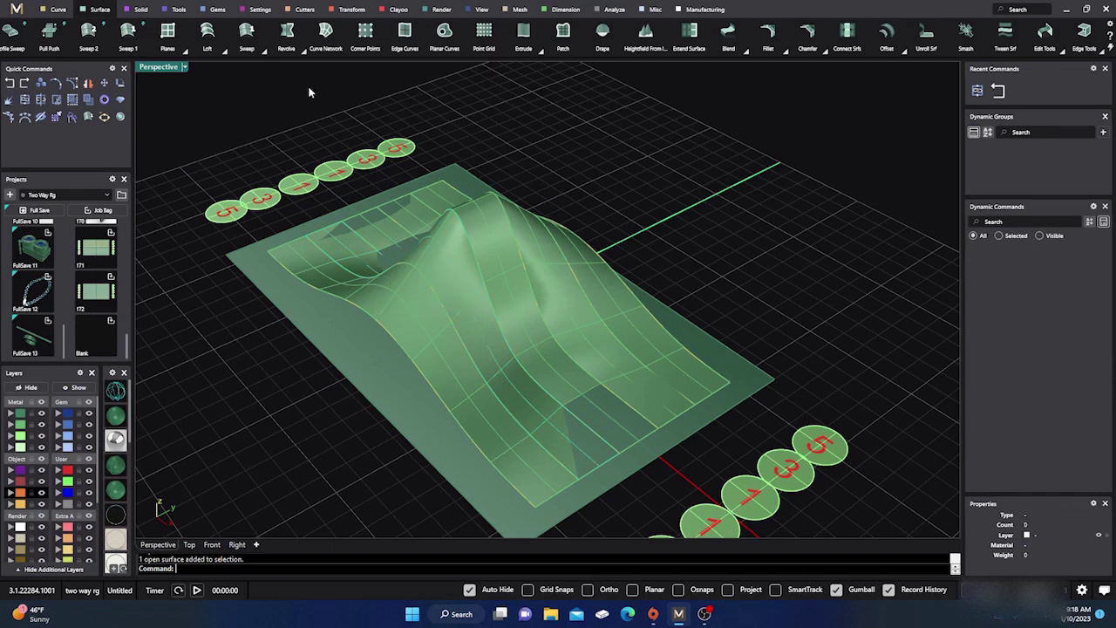
pyautogui.click(1063, 57)
pyautogui.click(586, 83)
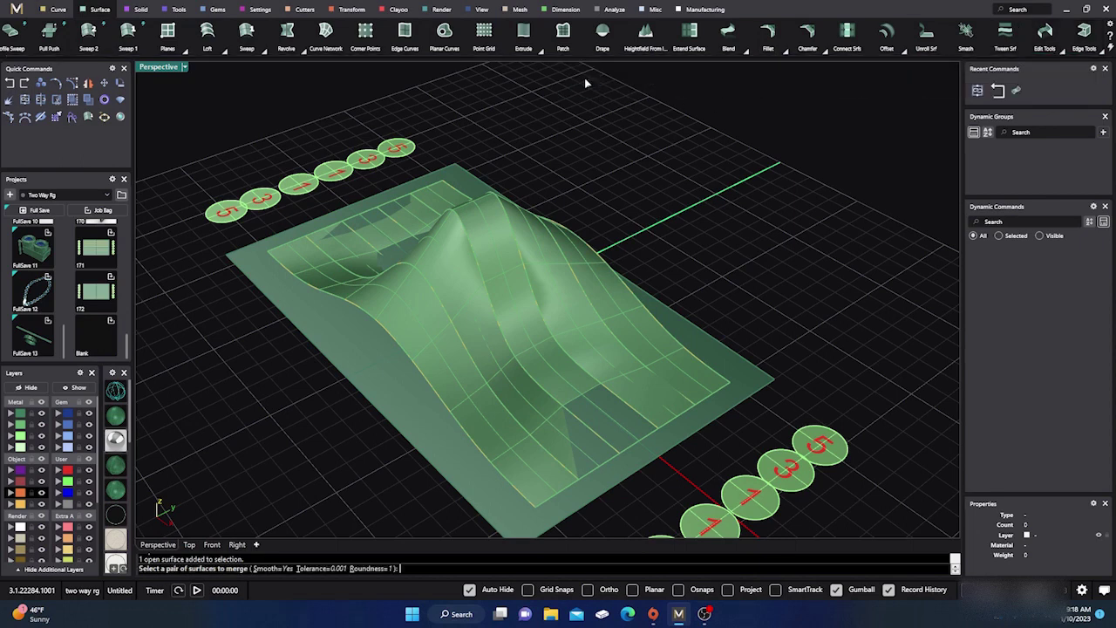
pyautogui.click(418, 300)
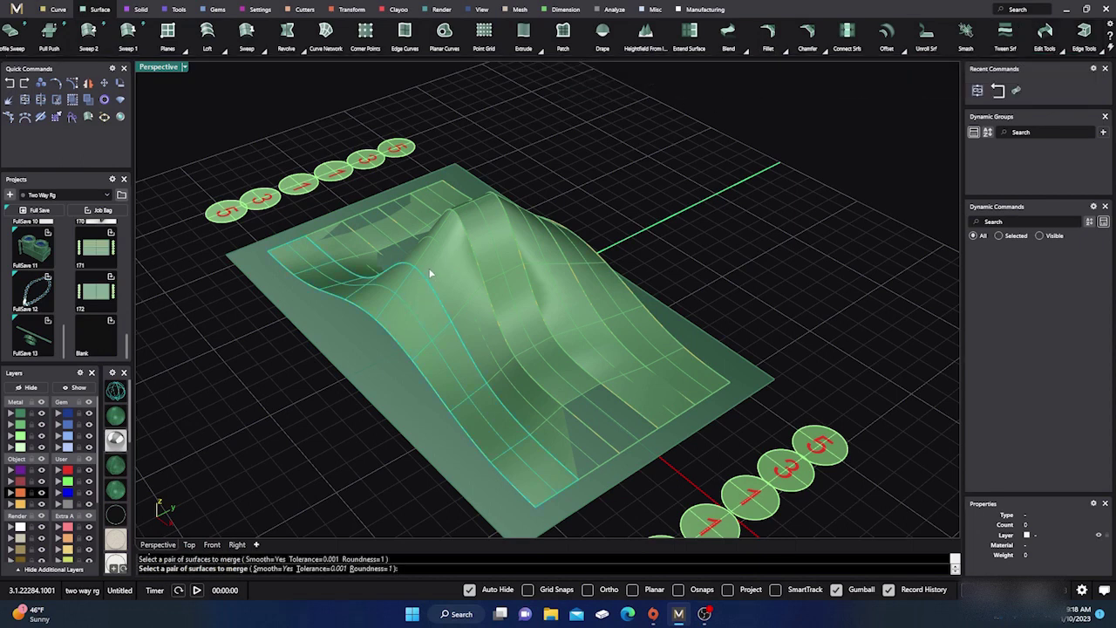
pyautogui.click(567, 347)
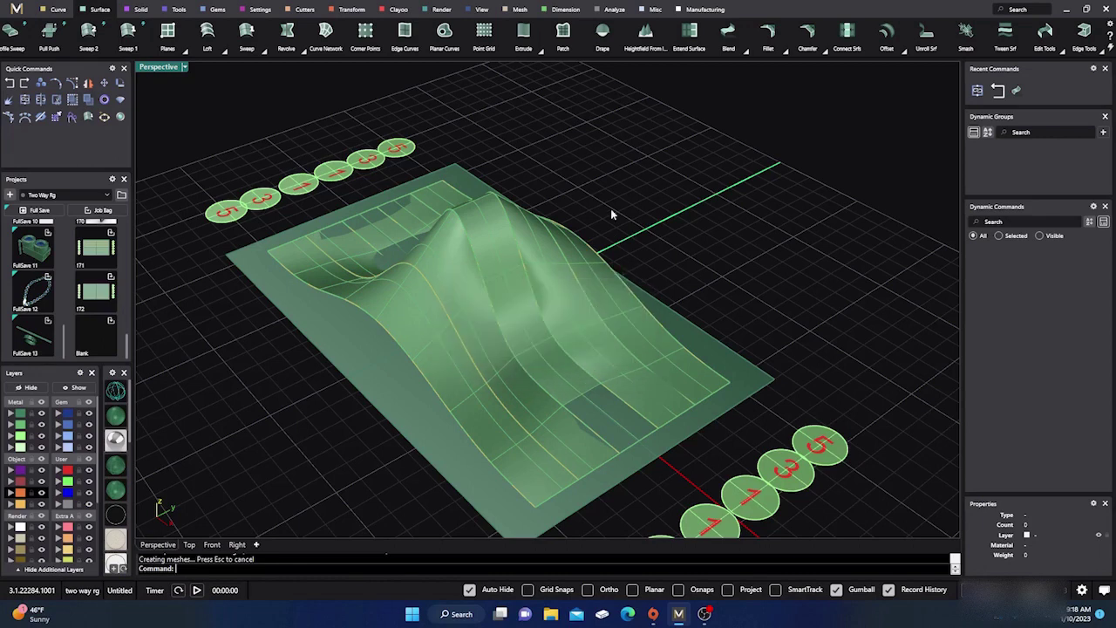
# Run What on the merged front surface to examine its degree and control point count, then clear the selection.
pyautogui.click(409, 320)
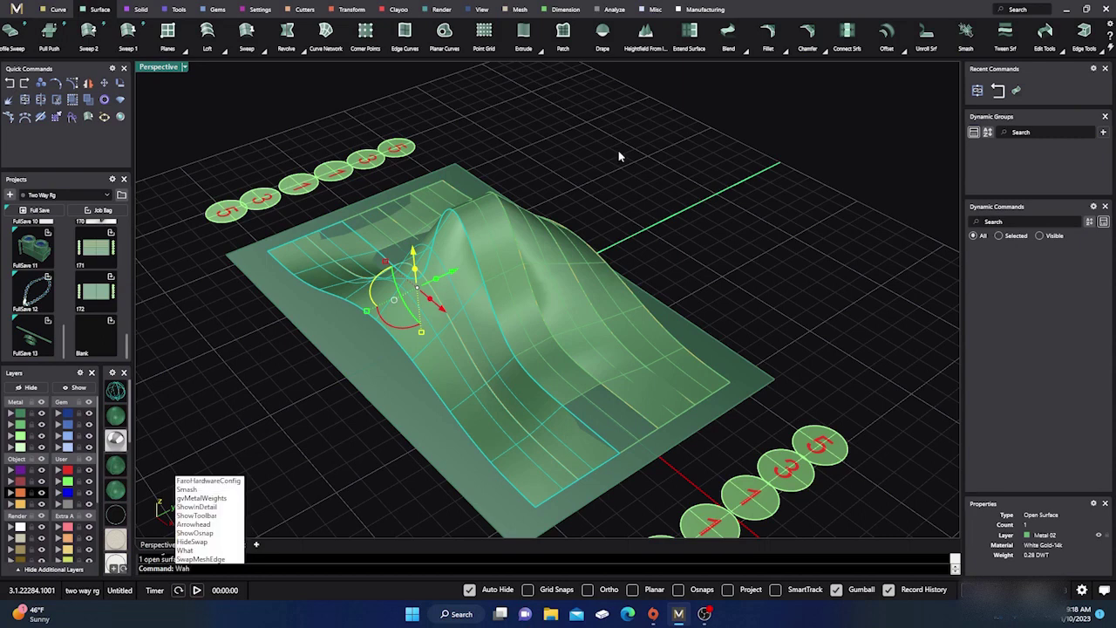
pyautogui.press('BackSpace')
pyautogui.write('ht')
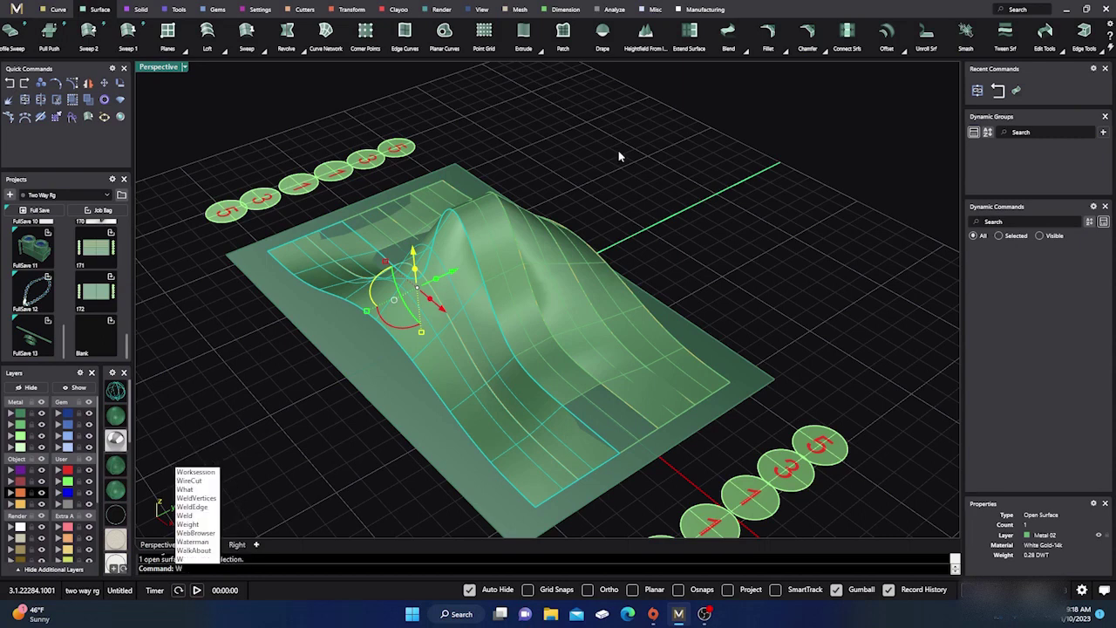
pyautogui.press('Return')
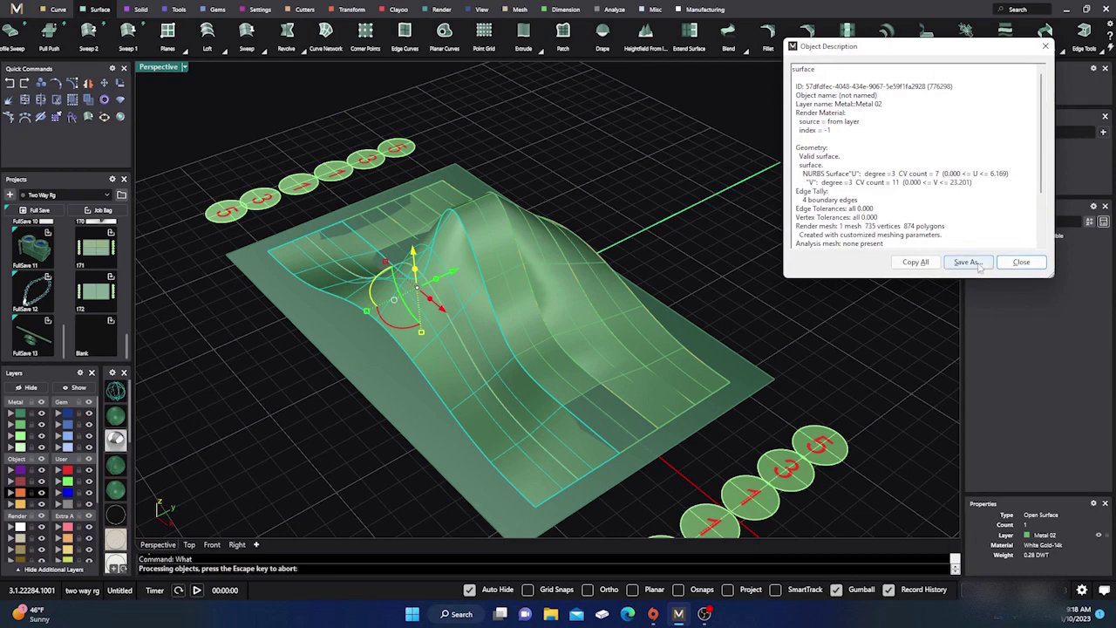
pyautogui.click(1016, 263)
pyautogui.click(812, 211)
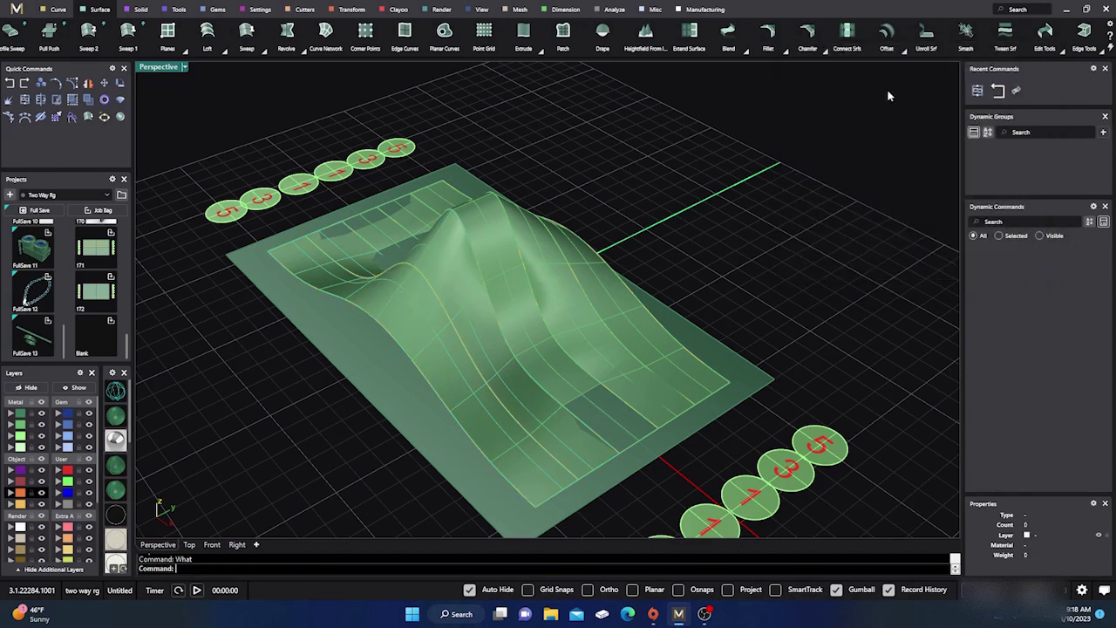
# Merge the remaining lofted surfaces one after another into the front merged surface with smooth merging.
pyautogui.click(1016, 90)
pyautogui.click(473, 277)
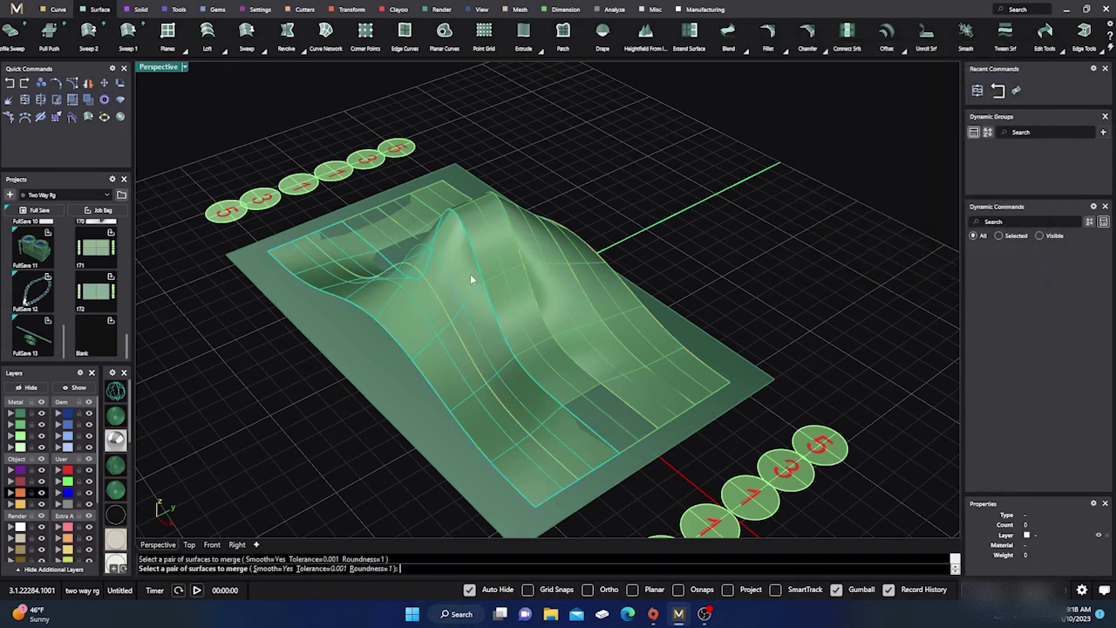
pyautogui.click(509, 259)
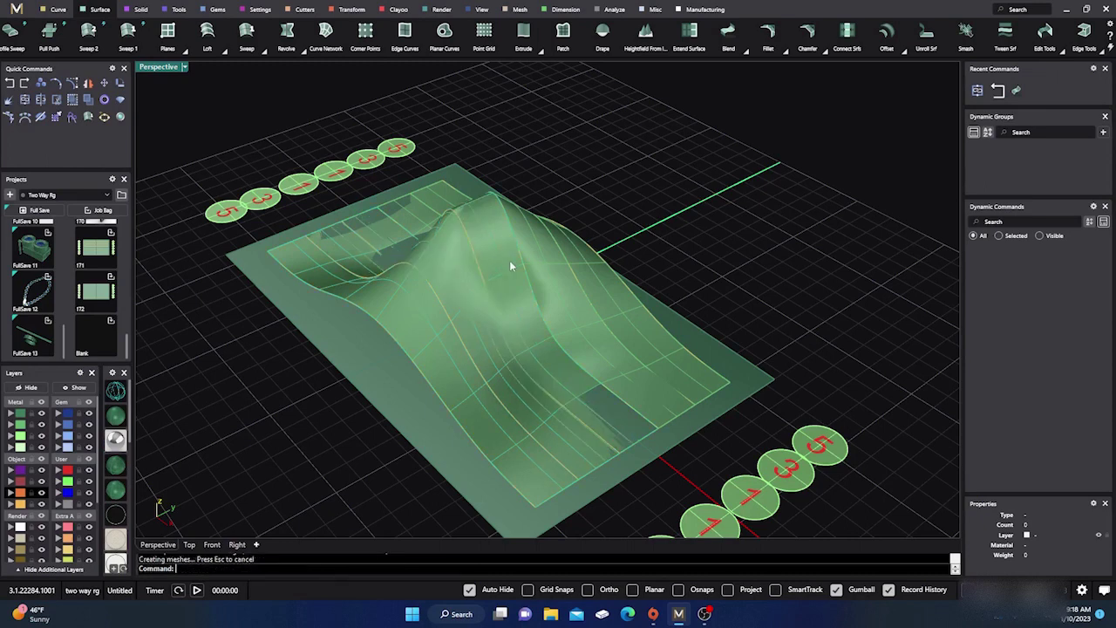
pyautogui.rightClick(510, 261)
pyautogui.click(510, 262)
pyautogui.click(531, 261)
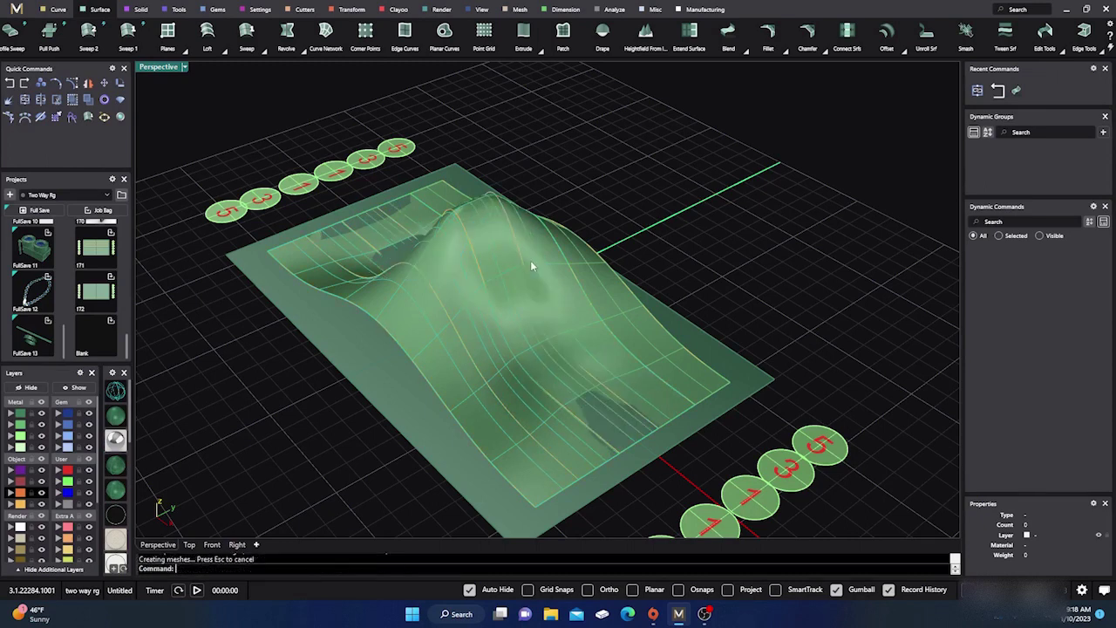
pyautogui.rightClick(533, 264)
pyautogui.click(534, 268)
pyautogui.click(595, 273)
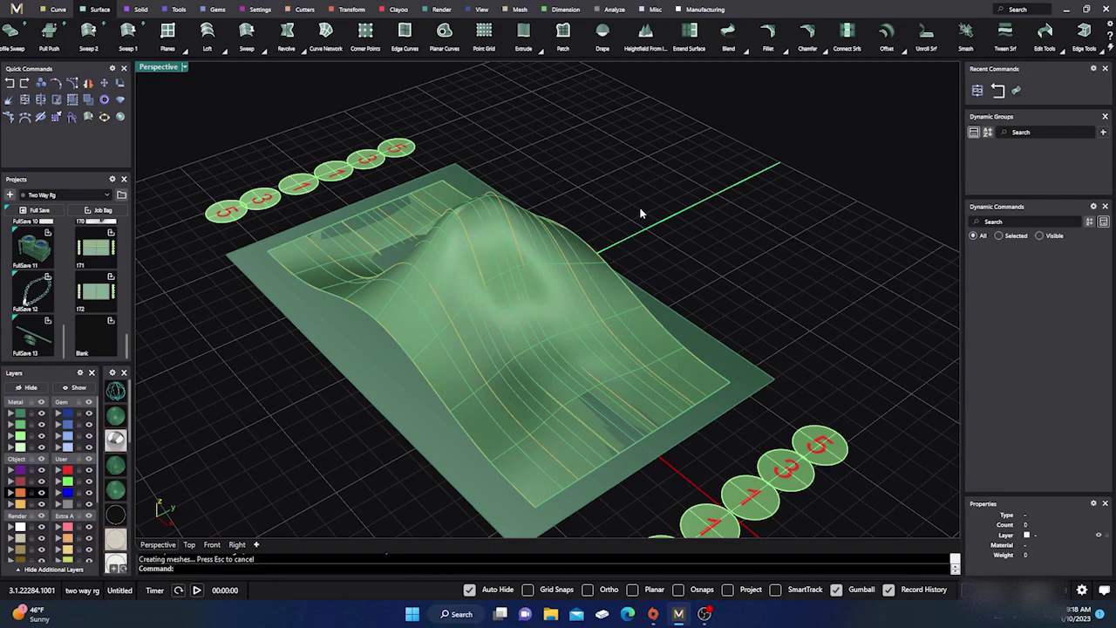
# Run What on the fully merged surface to examine its degree and control point count, then clear the selection.
pyautogui.moveTo(691, 257); pyautogui.dragTo(601, 254, button='right')
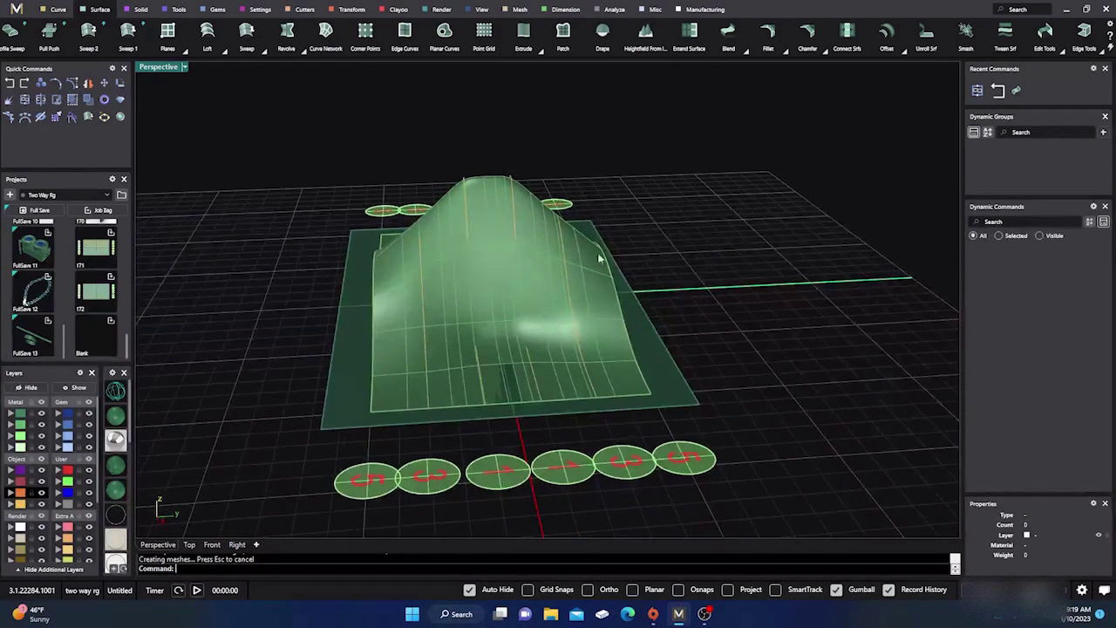
pyautogui.moveTo(294, 308); pyautogui.dragTo(431, 326, button='right')
pyautogui.scroll(5, 488, 274)
pyautogui.click(431, 326)
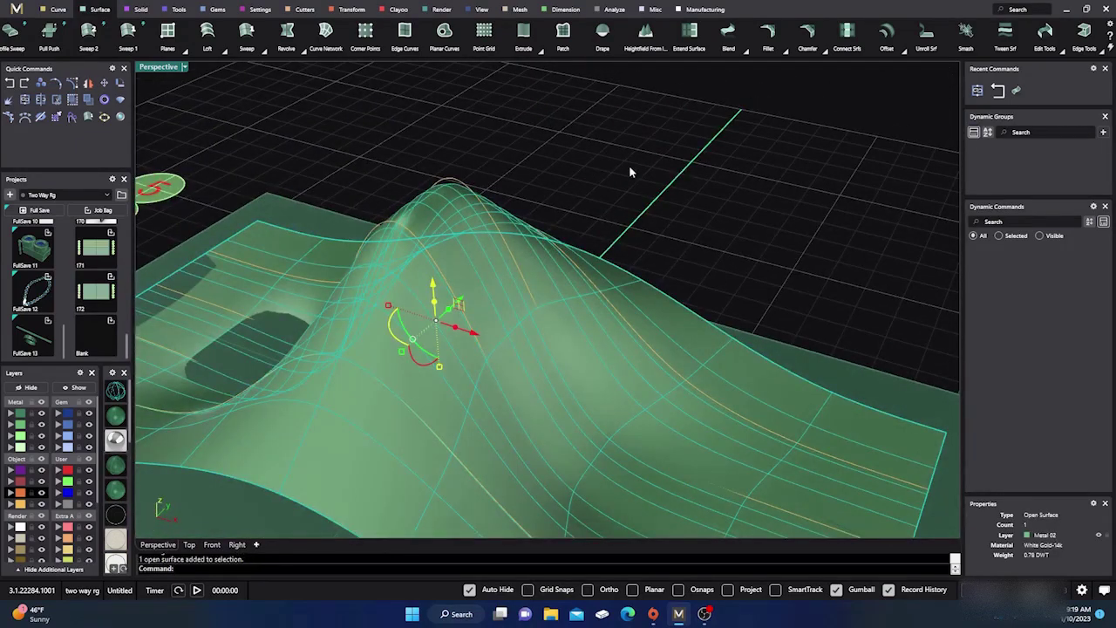
pyautogui.write('Waht')
pyautogui.press('Return')
pyautogui.write('What')
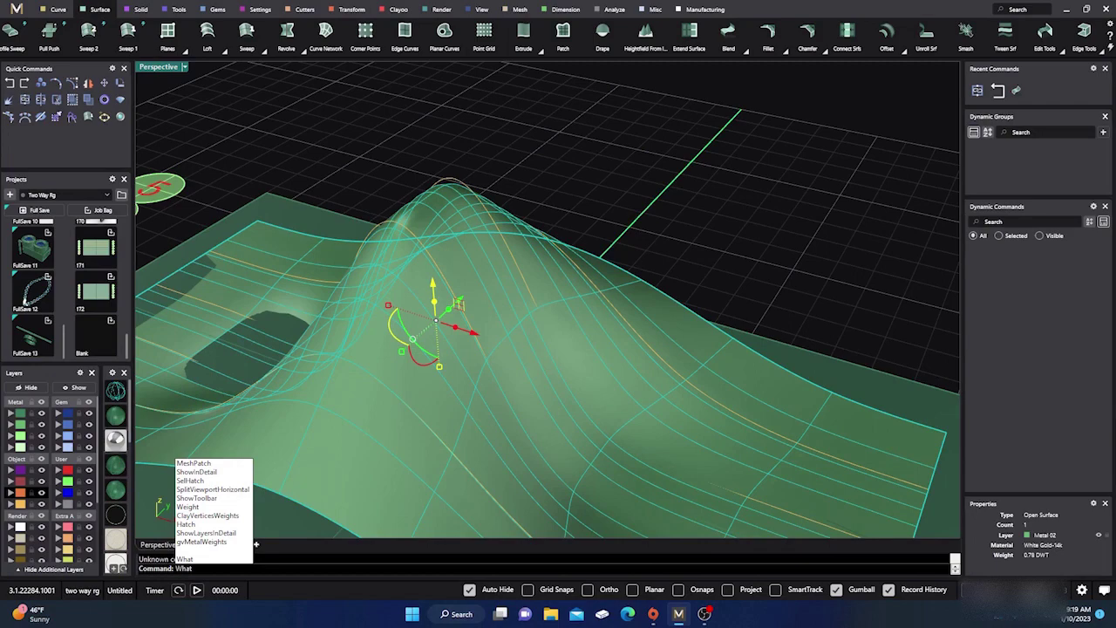
pyautogui.press('Return')
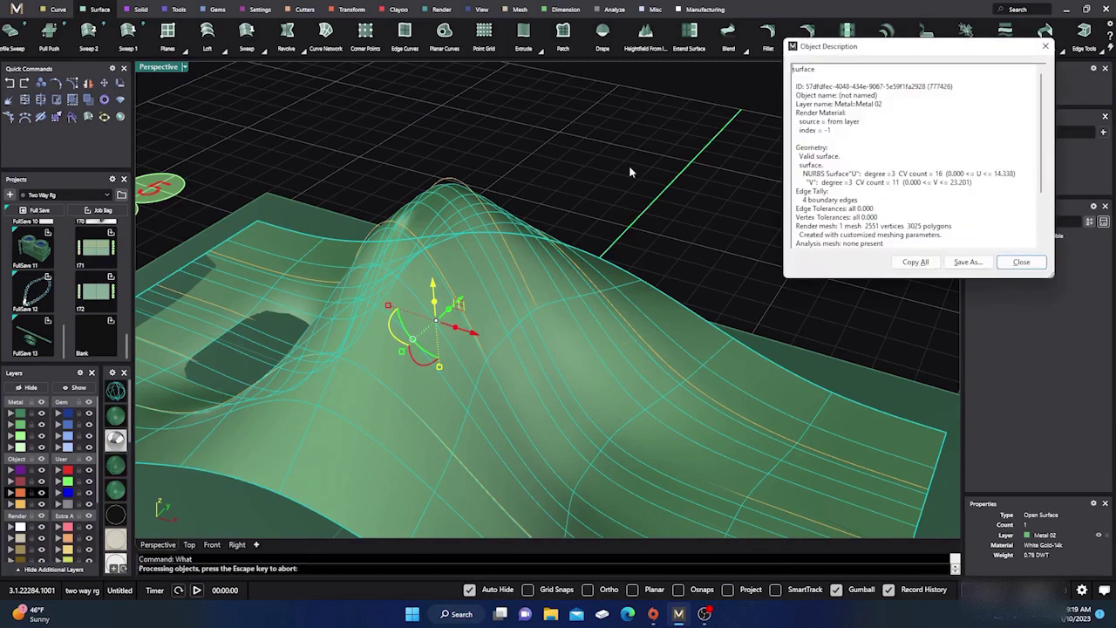
pyautogui.click(1020, 262)
pyautogui.click(685, 180)
pyautogui.scroll(-5, 668, 182)
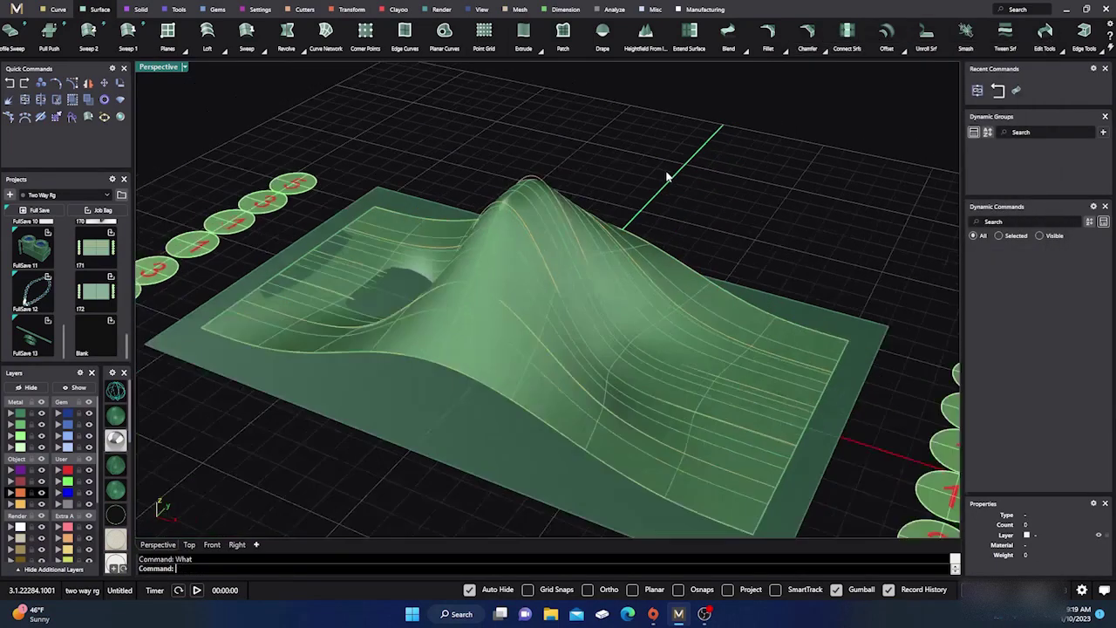
# Turn on the control points of the merged surface with PointsOn.
pyautogui.click(548, 257)
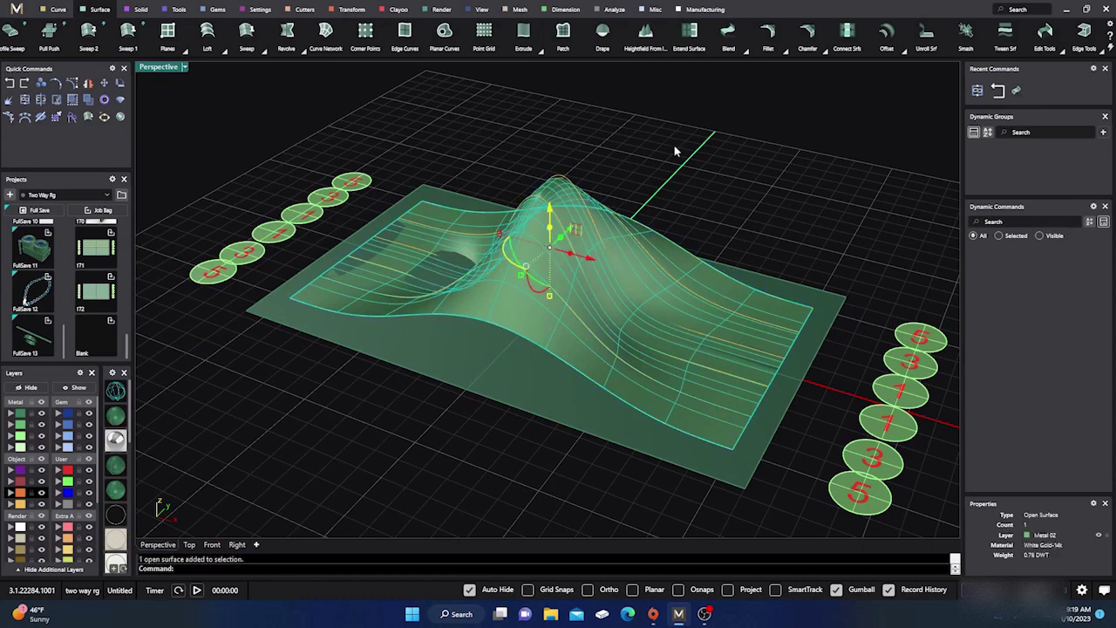
pyautogui.write('Points')
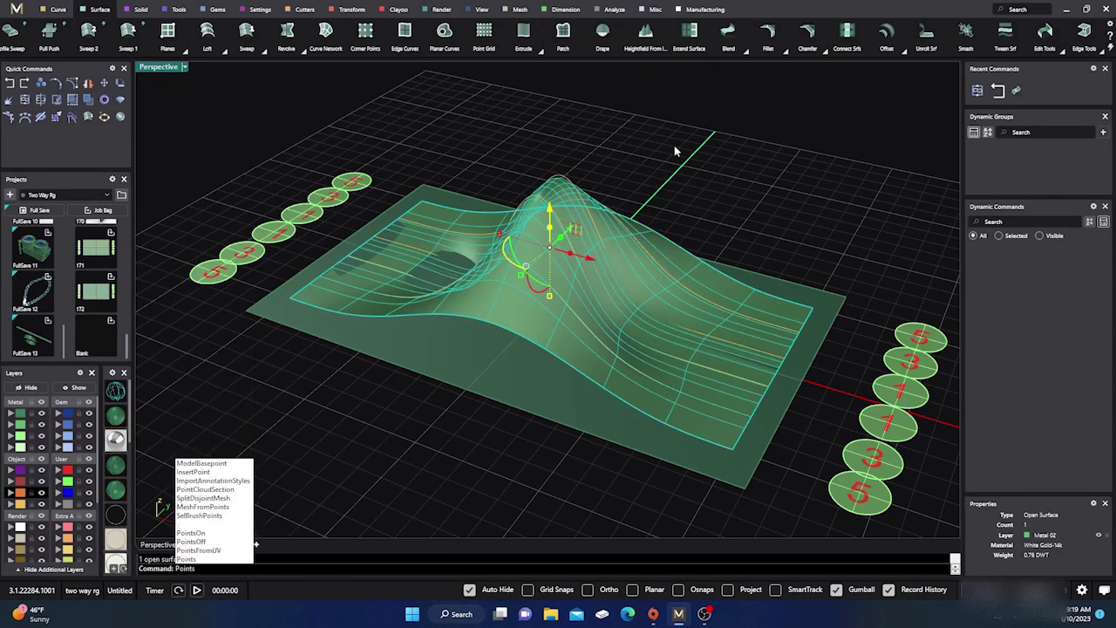
pyautogui.write('On')
pyautogui.press('Return')
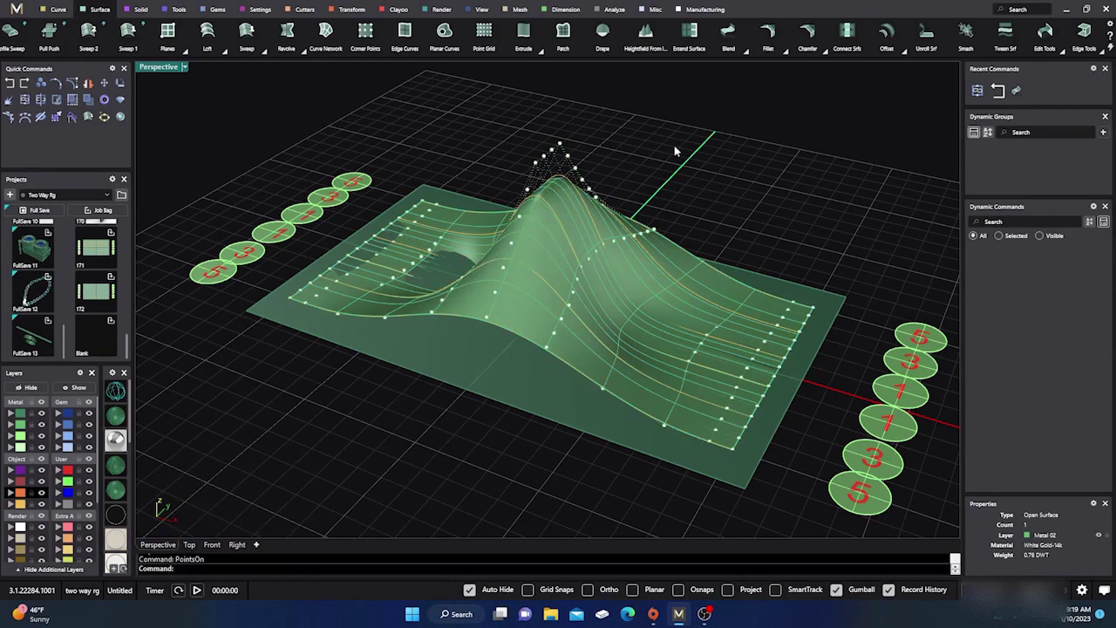
pyautogui.moveTo(698, 152); pyautogui.dragTo(714, 182, button='right')
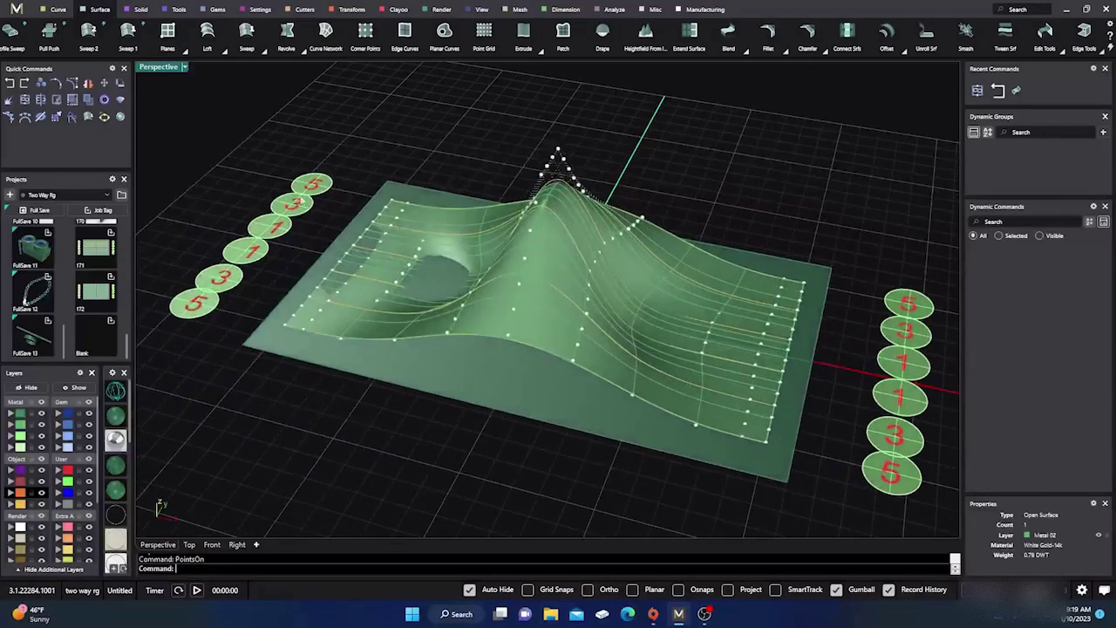
# Show all four viewports and, in the Top view, select only the curved column of 16 control points just left of the central peak.
pyautogui.doubleClick(159, 67)
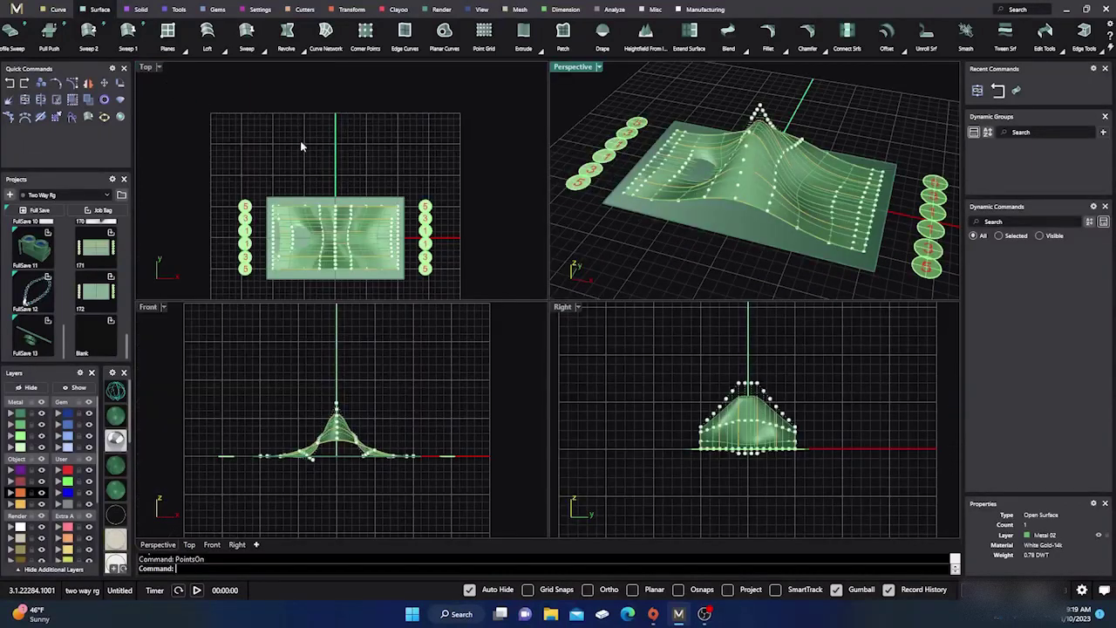
pyautogui.scroll(-2, 315, 200)
pyautogui.scroll(2, 316, 199)
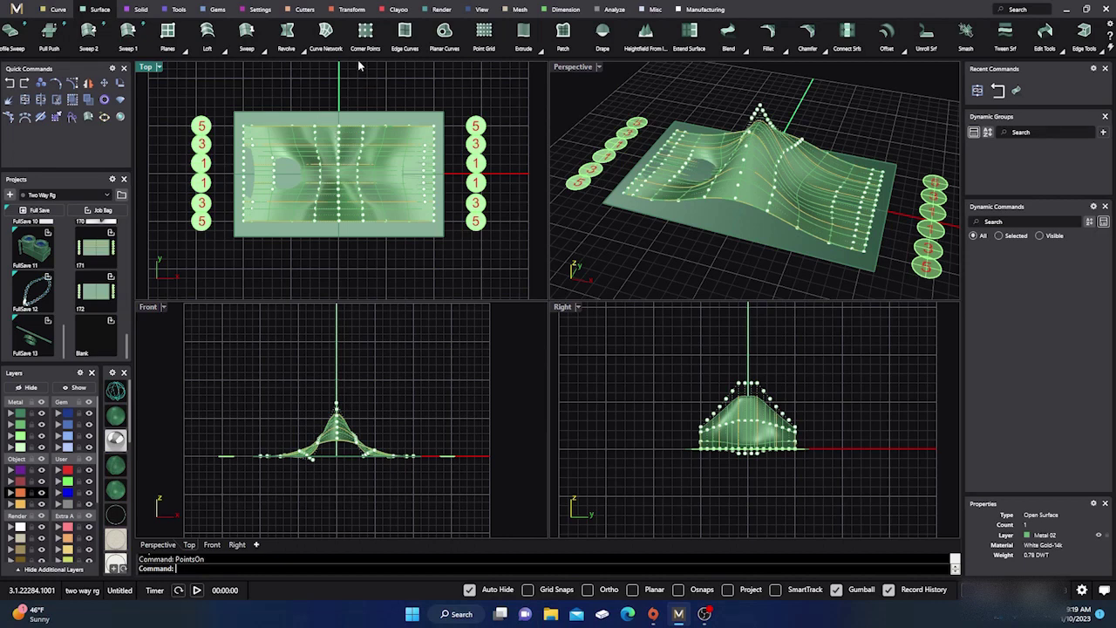
pyautogui.click(349, 14)
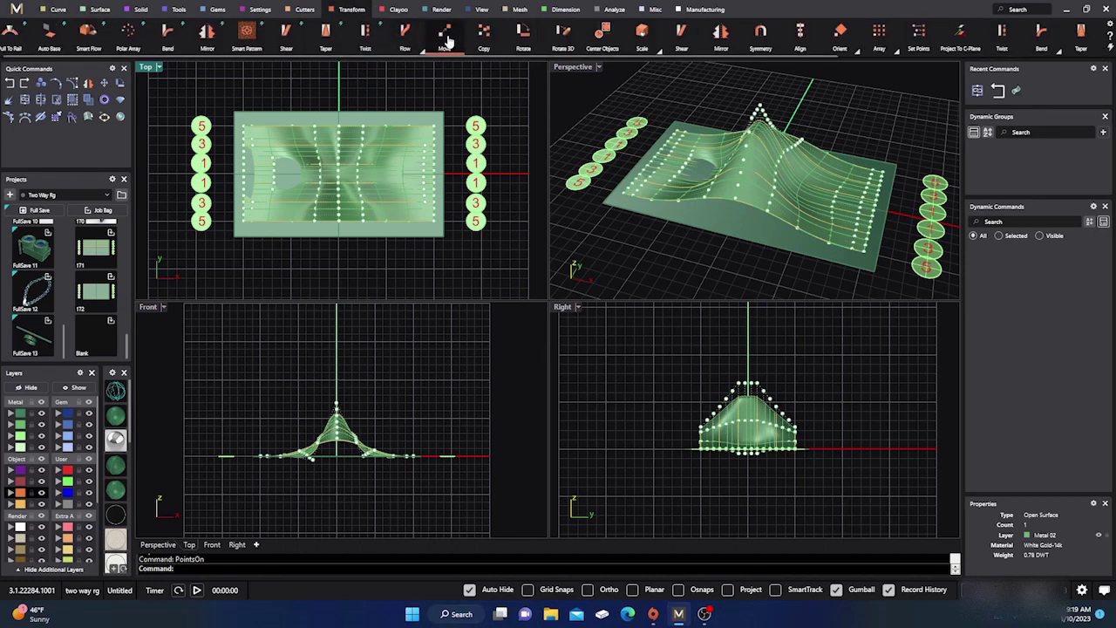
pyautogui.moveTo(301, 105); pyautogui.dragTo(328, 234)
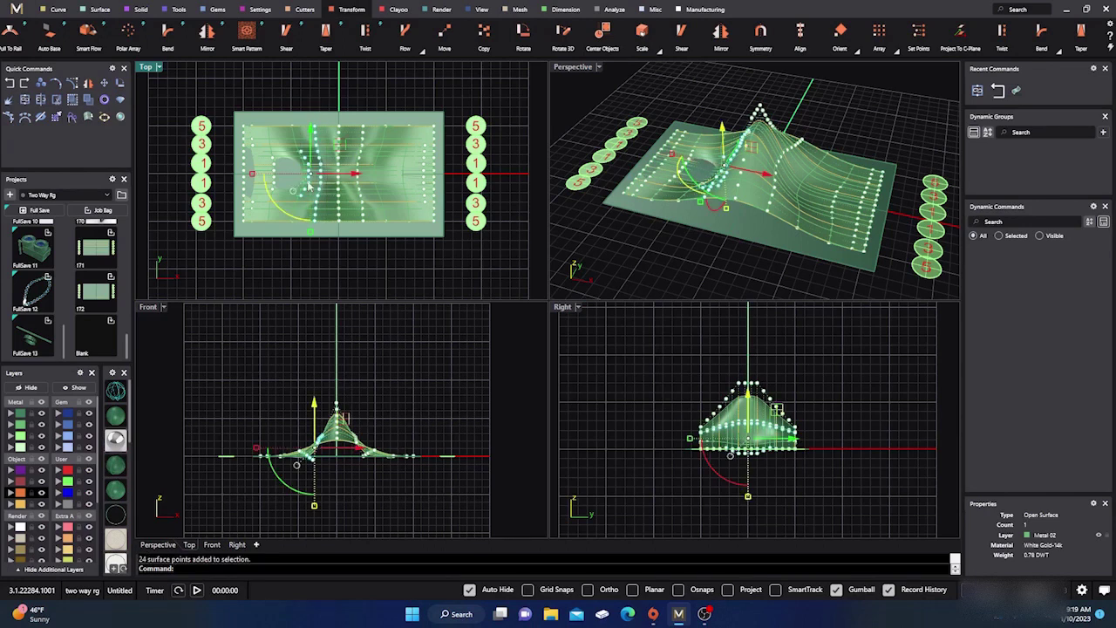
pyautogui.click(306, 84)
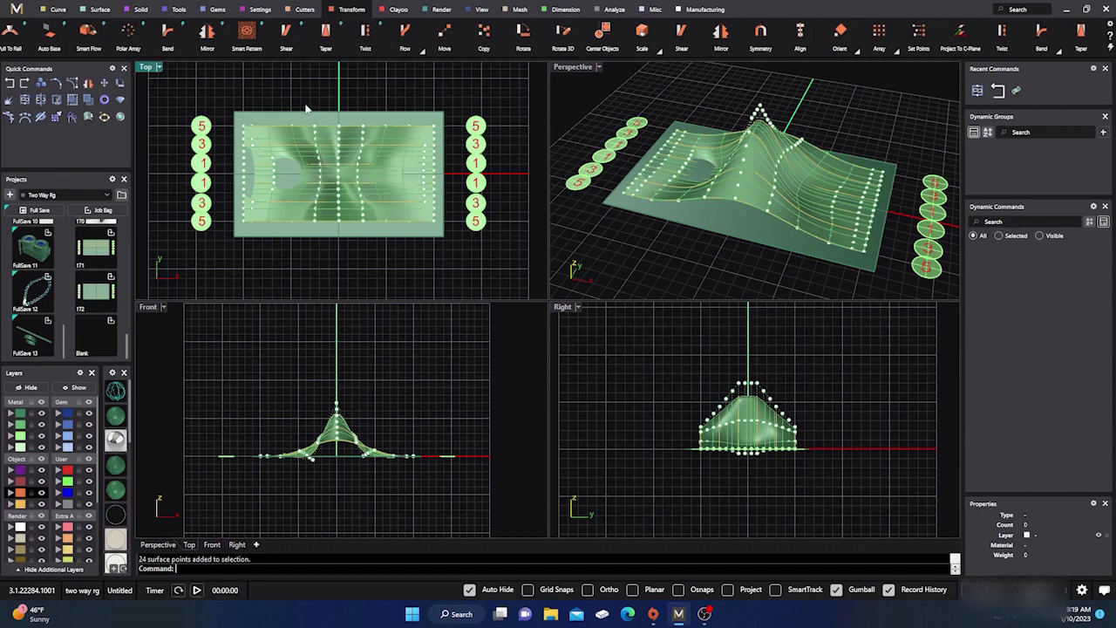
pyautogui.moveTo(309, 102); pyautogui.dragTo(322, 252)
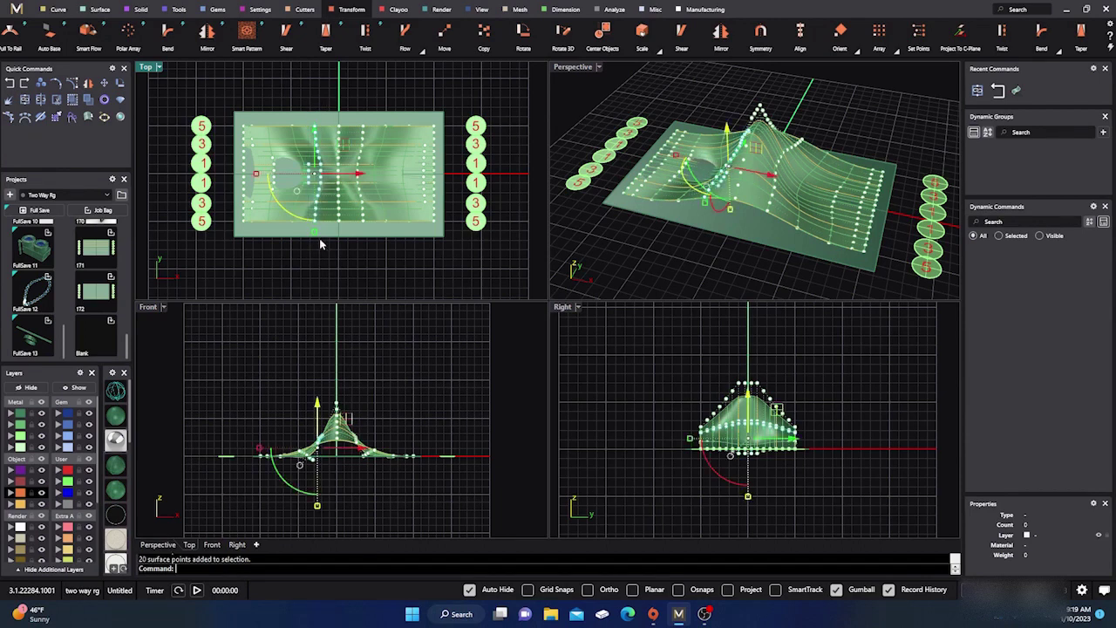
pyautogui.scroll(3, 305, 199)
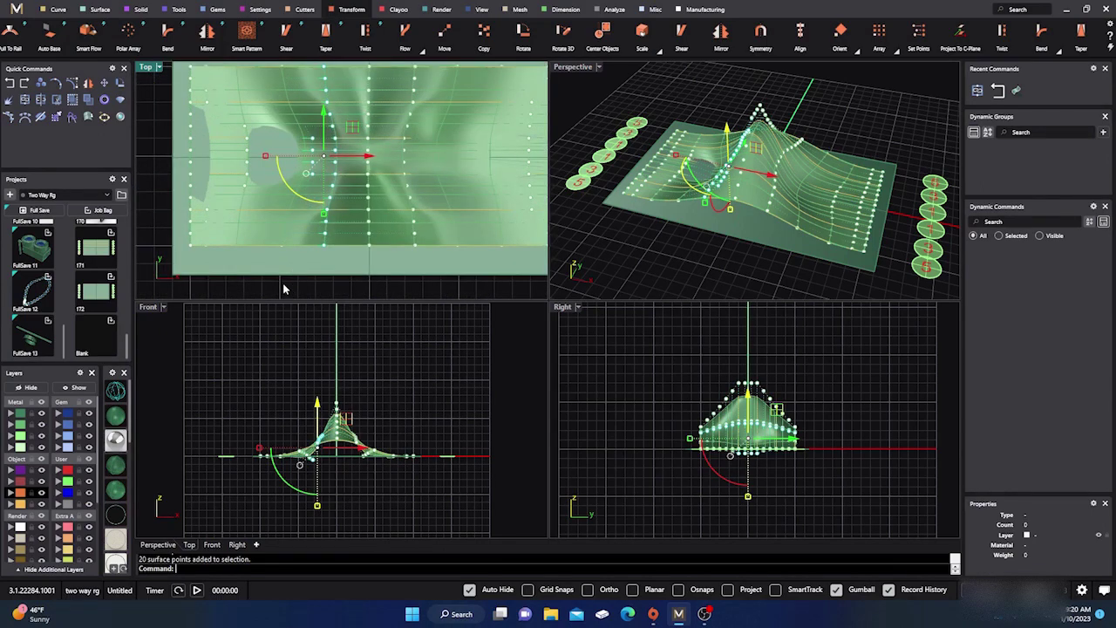
pyautogui.moveTo(283, 285); pyautogui.dragTo(317, 136)
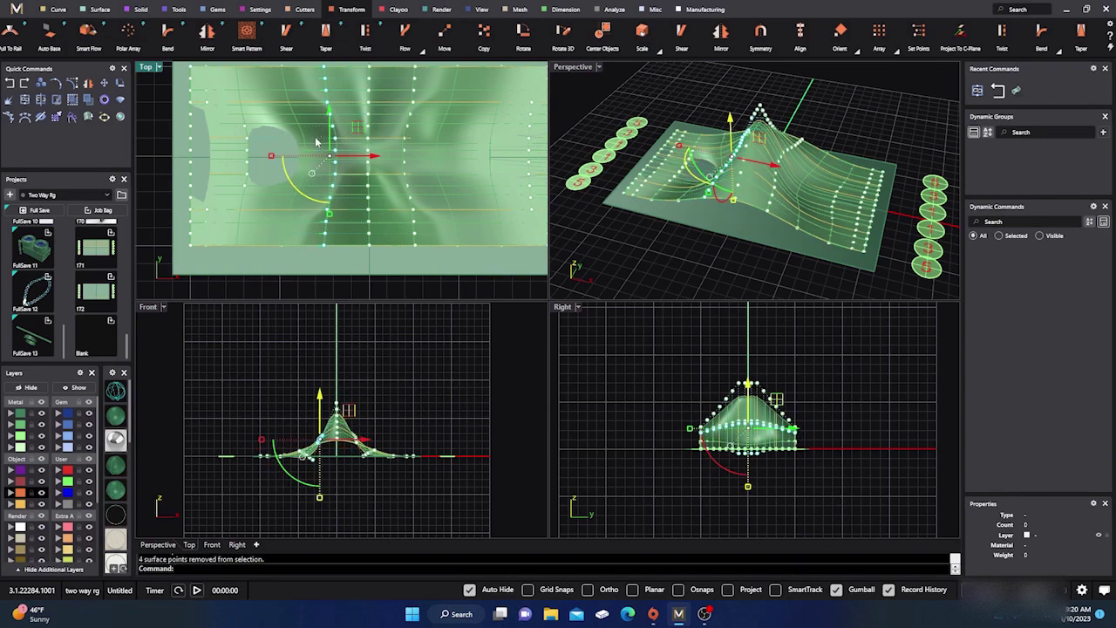
# Align the selected control points ToPlane along a vertical line in the Top view just left of the centre, then clear the selection.
pyautogui.scroll(-2, 318, 143)
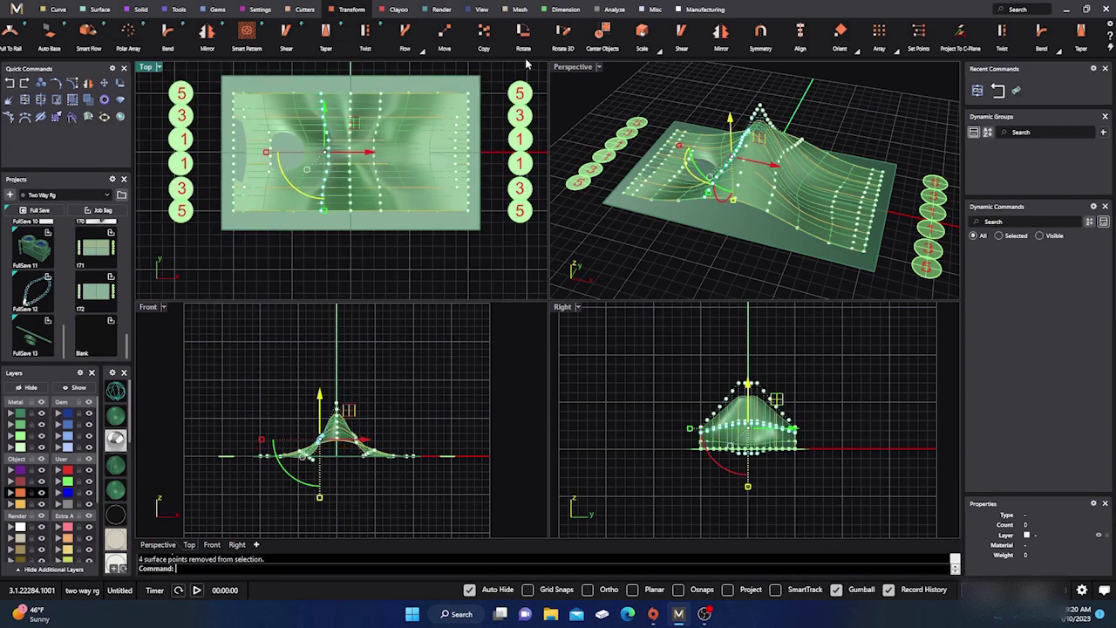
pyautogui.click(800, 33)
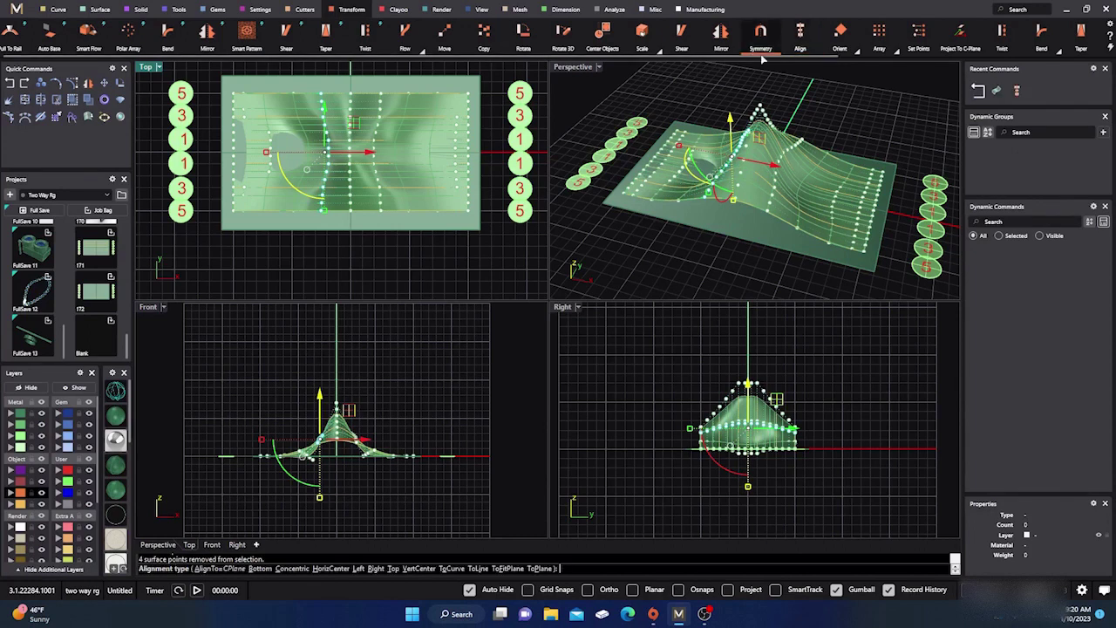
pyautogui.click(539, 567)
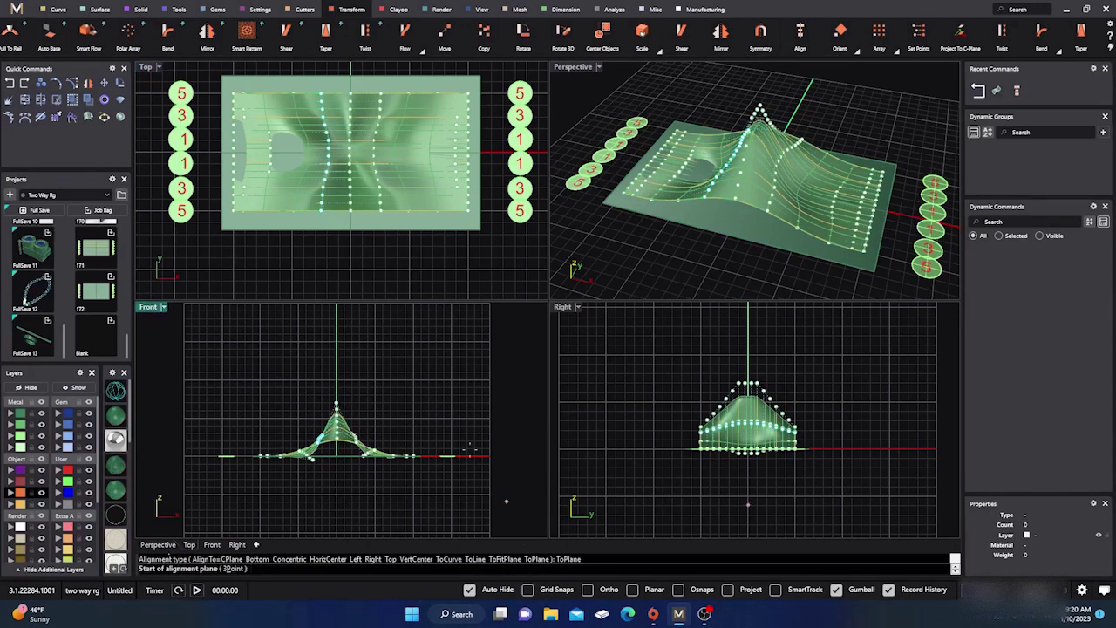
pyautogui.click(319, 244)
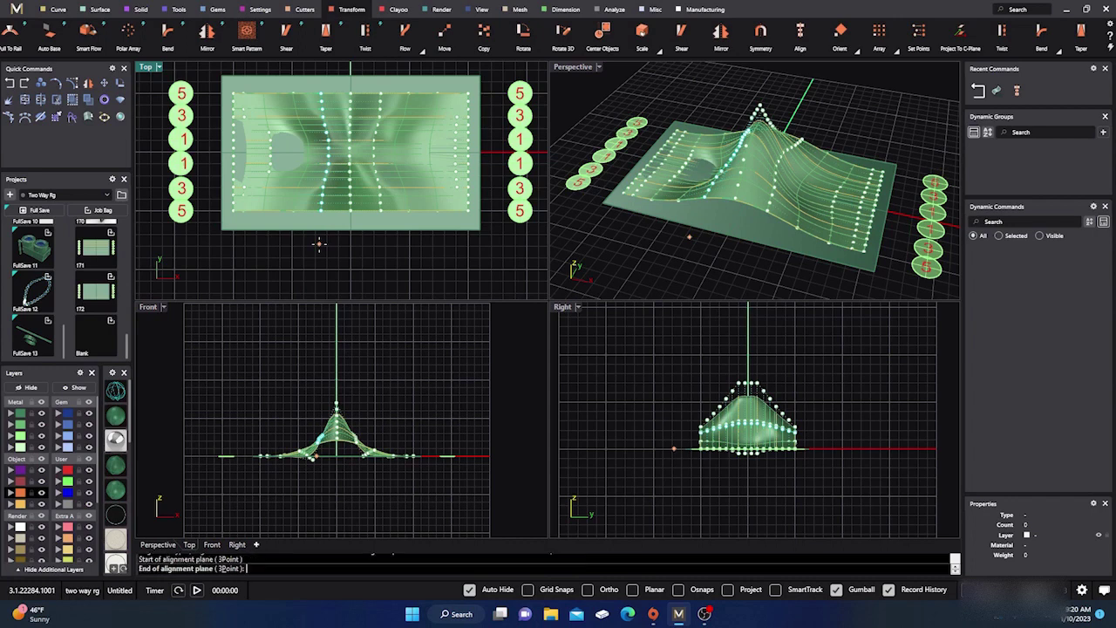
pyautogui.click(320, 65)
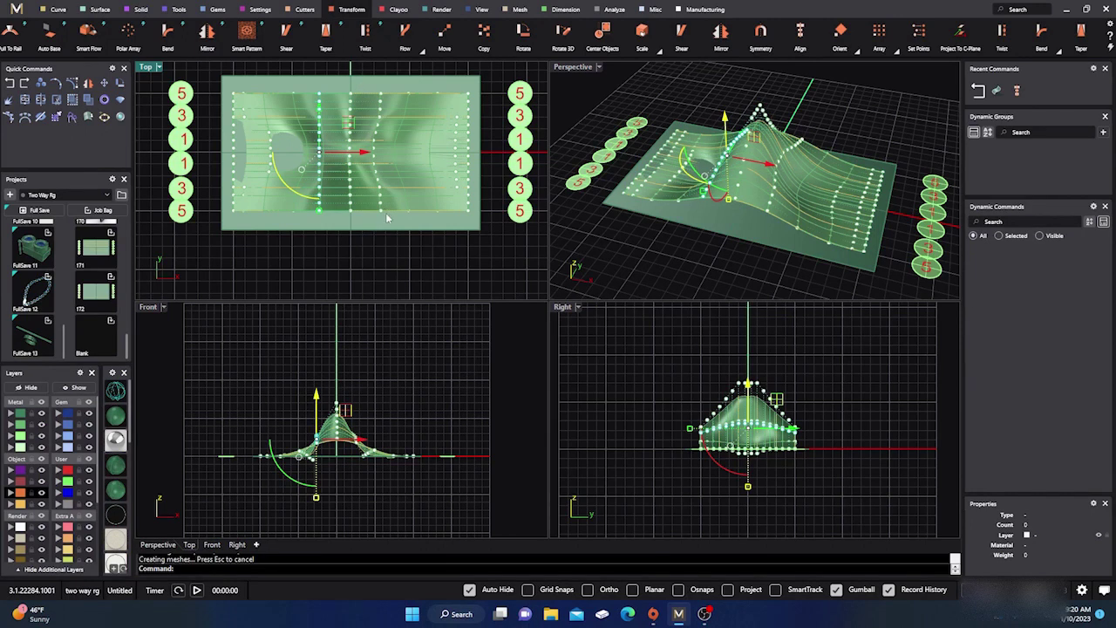
pyautogui.moveTo(363, 71); pyautogui.dragTo(365, 80, button='right')
pyautogui.click(365, 74)
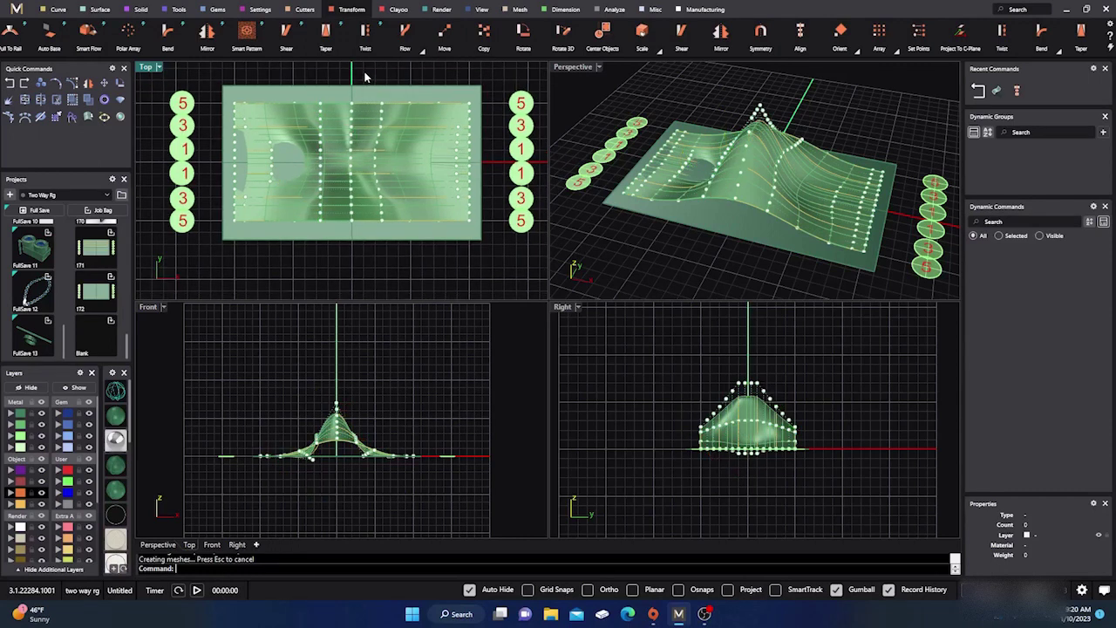
# Select the curved column of 16 control points just right of the central peak, align it ToPlane along a vertical line in the Top view, and clear the selection.
pyautogui.moveTo(364, 72); pyautogui.dragTo(384, 249)
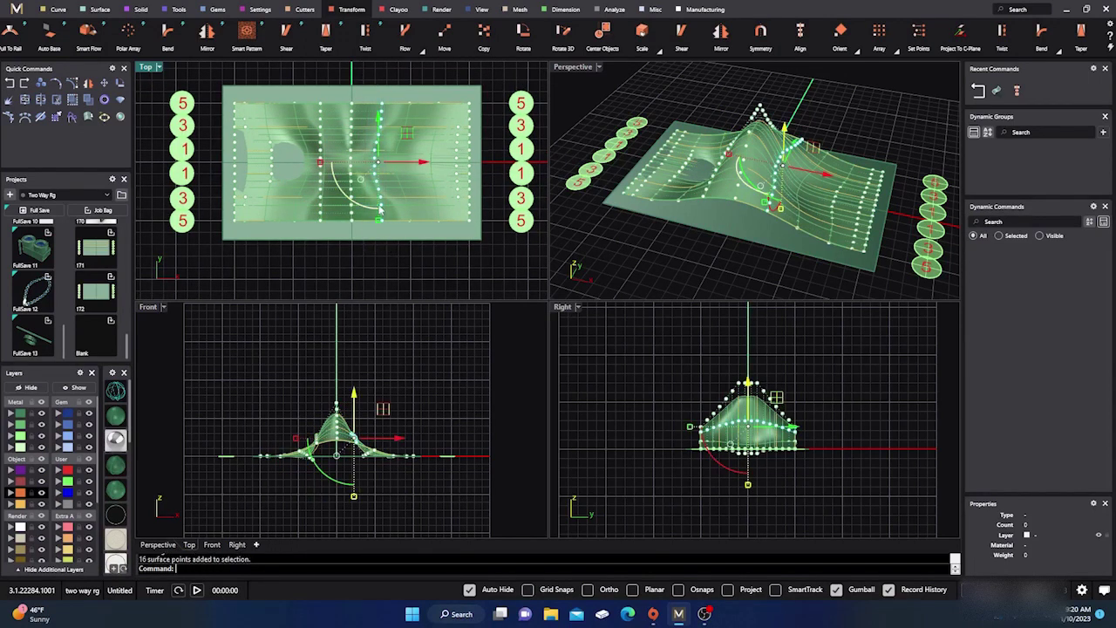
pyautogui.rightClick(412, 272)
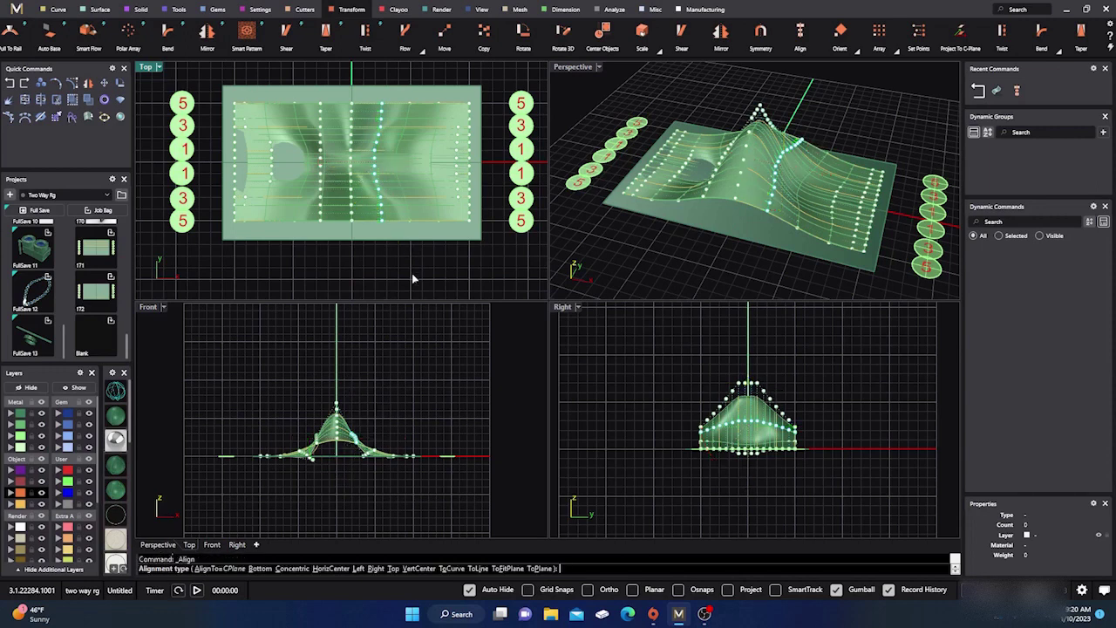
pyautogui.click(540, 568)
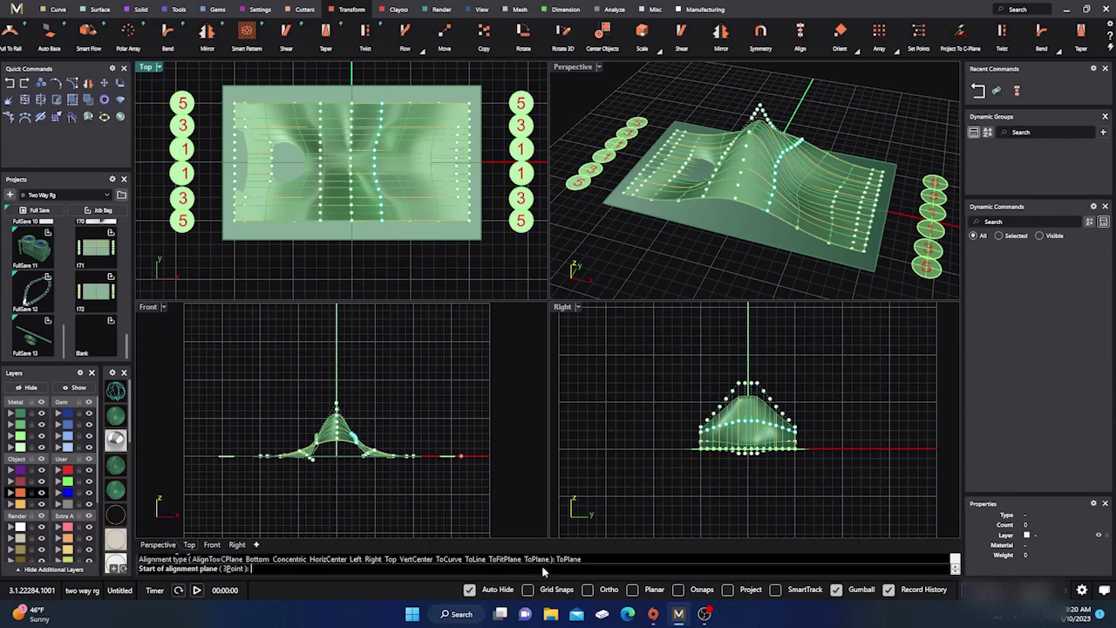
pyautogui.click(389, 248)
pyautogui.click(394, 73)
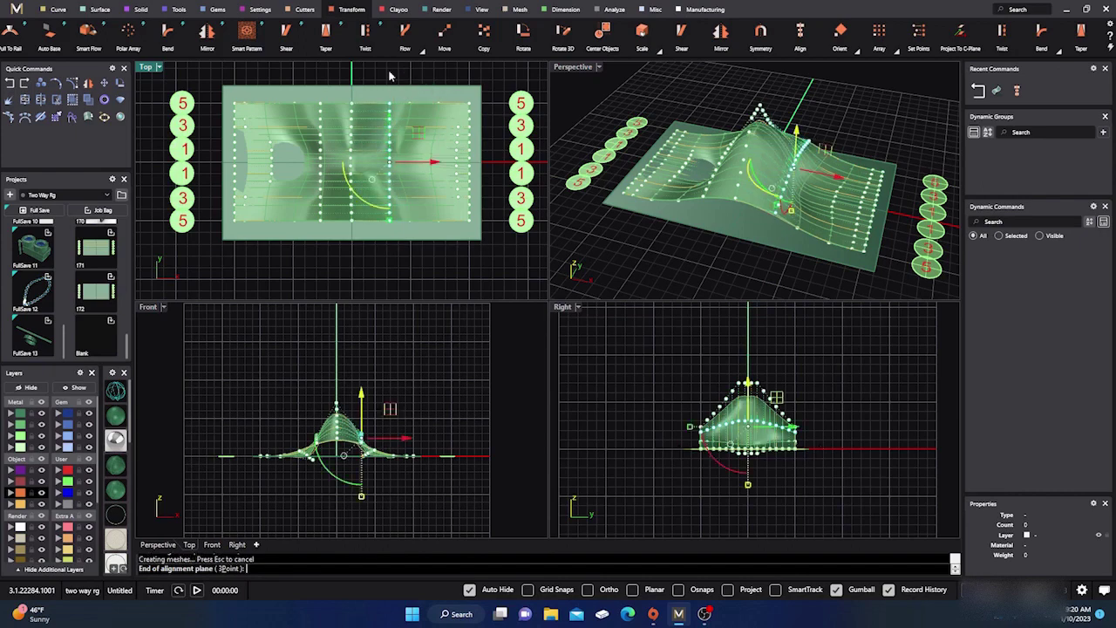
pyautogui.press('Escape')
# Select the next column of 16 control points to the right, at the foot of the slope, and align it ToPlane along a vertical line in the Top view.
pyautogui.moveTo(689, 245); pyautogui.dragTo(717, 248, button='right')
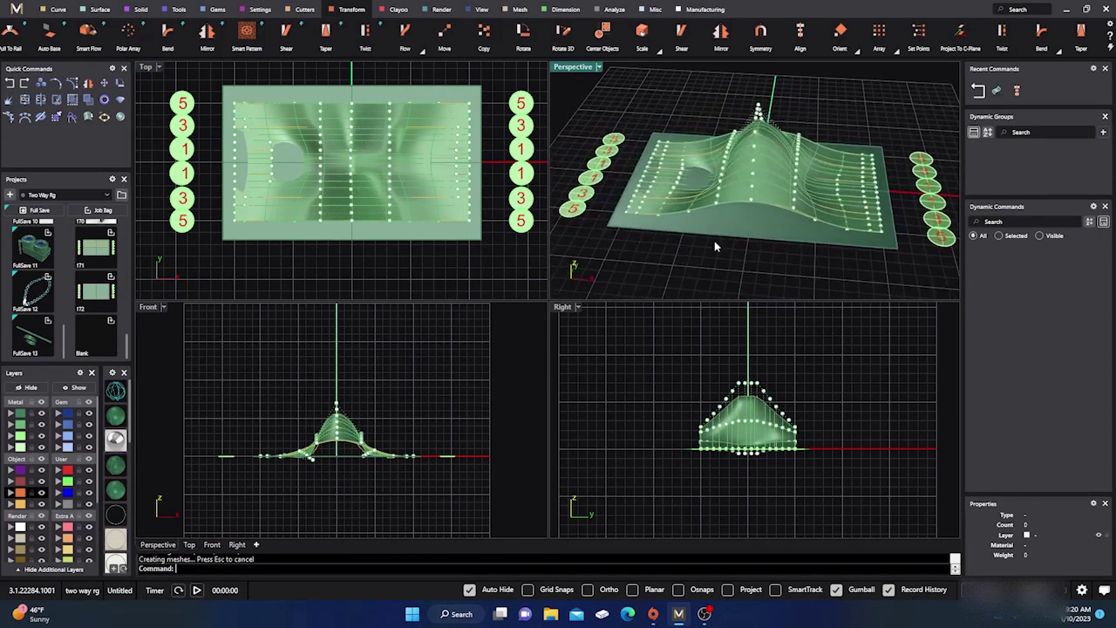
pyautogui.click(401, 247)
pyautogui.moveTo(400, 247); pyautogui.dragTo(425, 78)
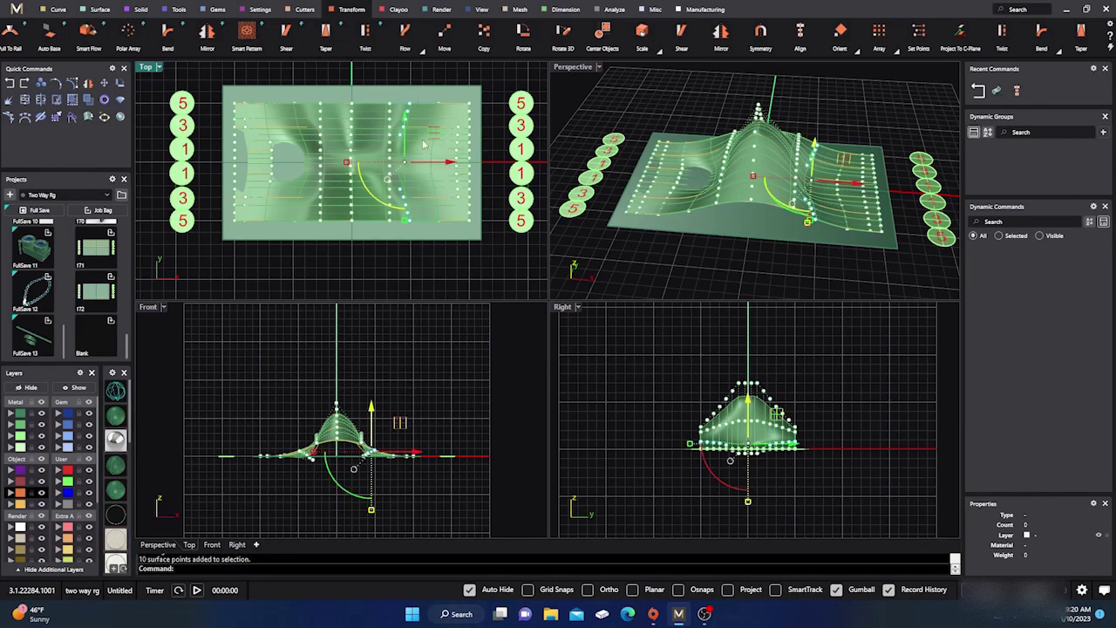
pyautogui.moveTo(632, 248); pyautogui.dragTo(636, 190, button='right')
pyautogui.scroll(5, 820, 190)
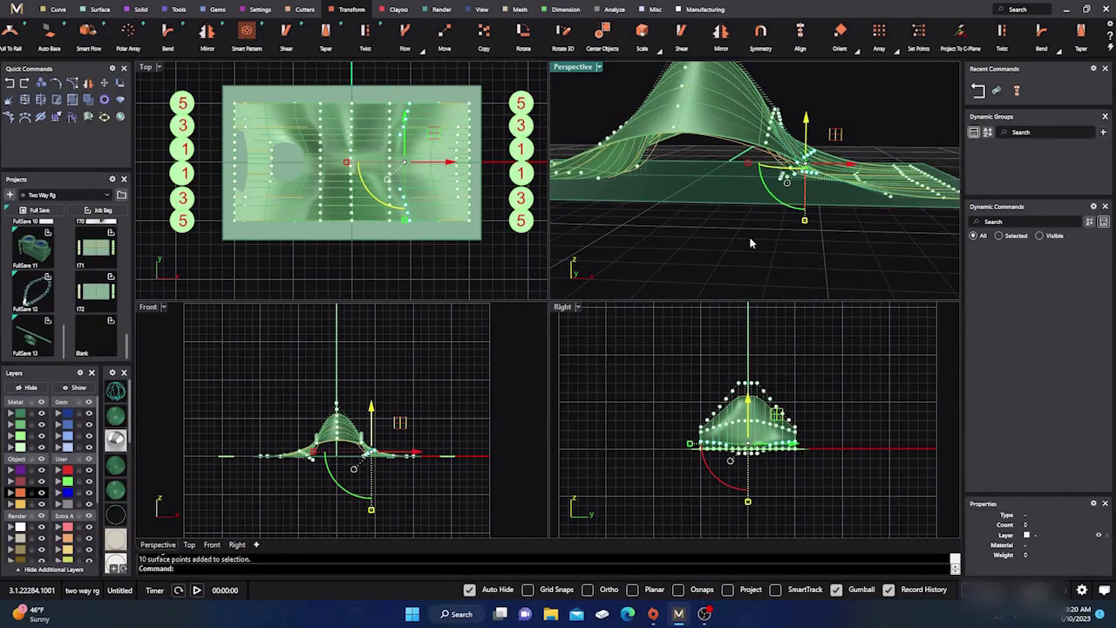
pyautogui.scroll(2, 340, 477)
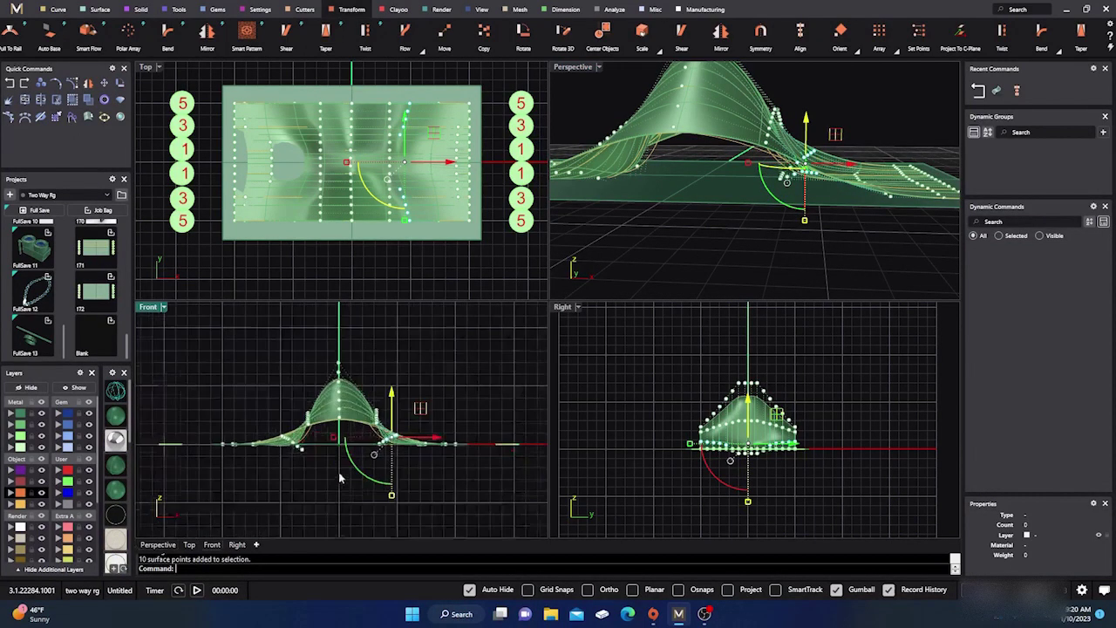
pyautogui.scroll(1, 340, 477)
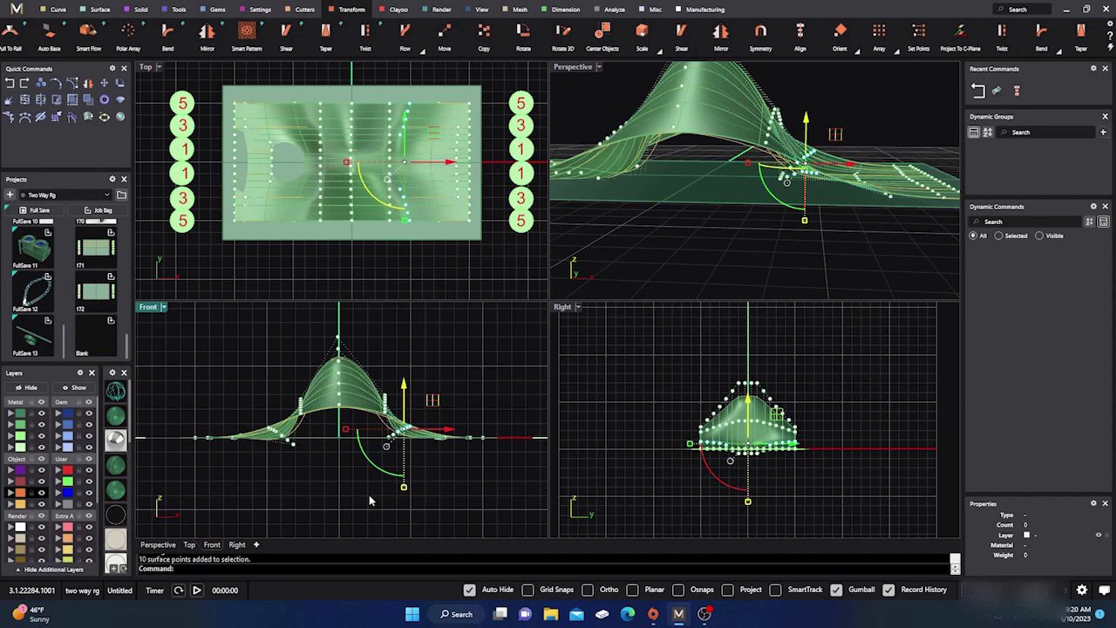
pyautogui.moveTo(369, 498); pyautogui.dragTo(403, 429)
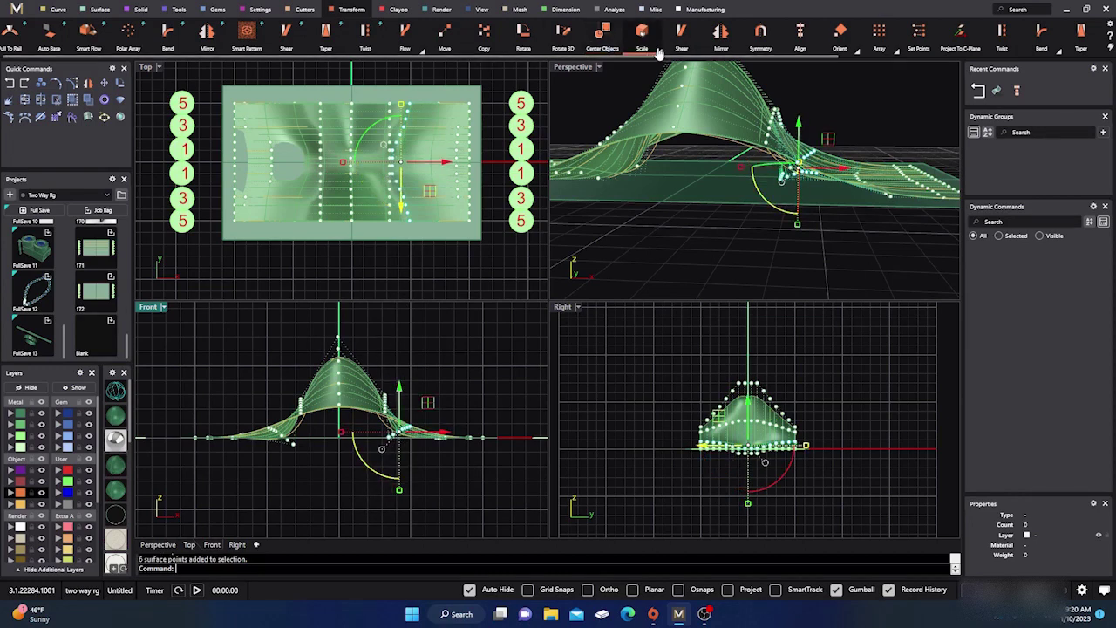
pyautogui.click(809, 44)
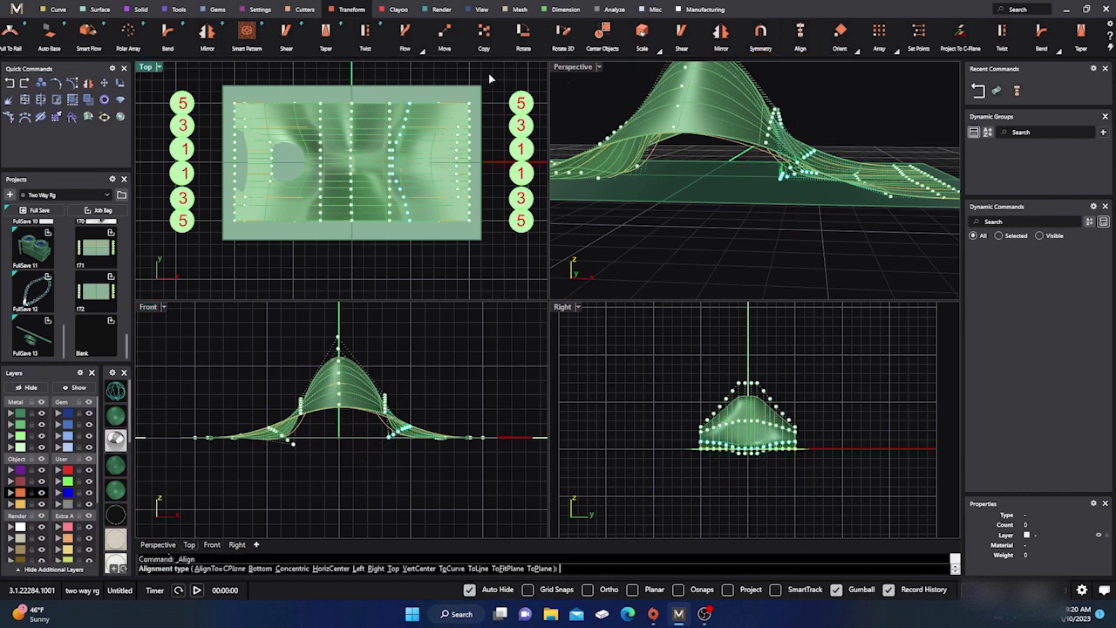
pyautogui.click(542, 568)
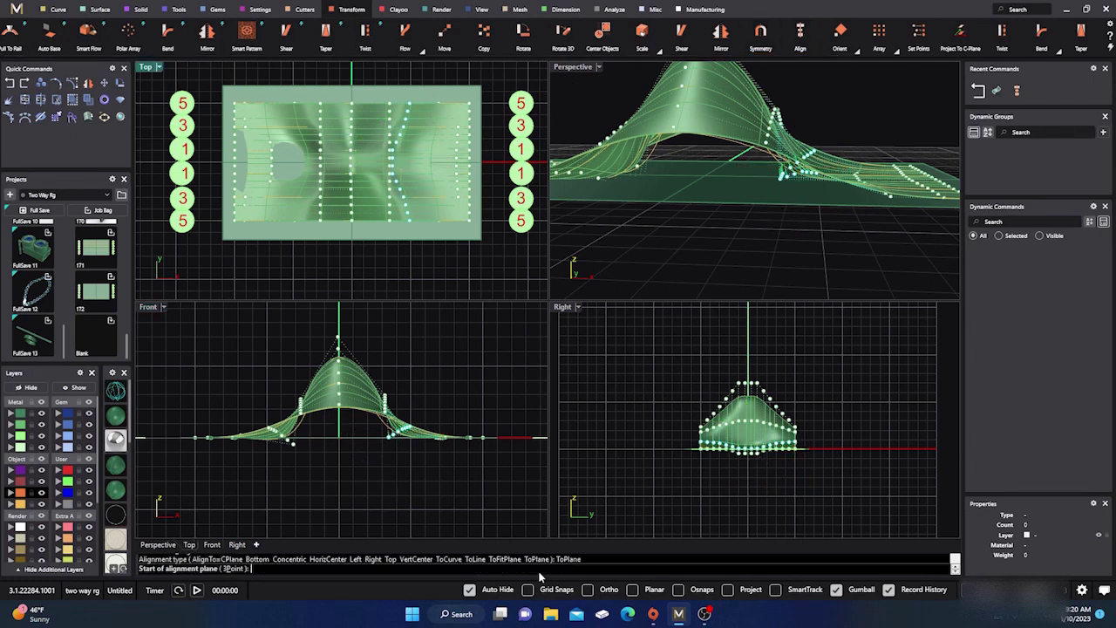
pyautogui.click(418, 245)
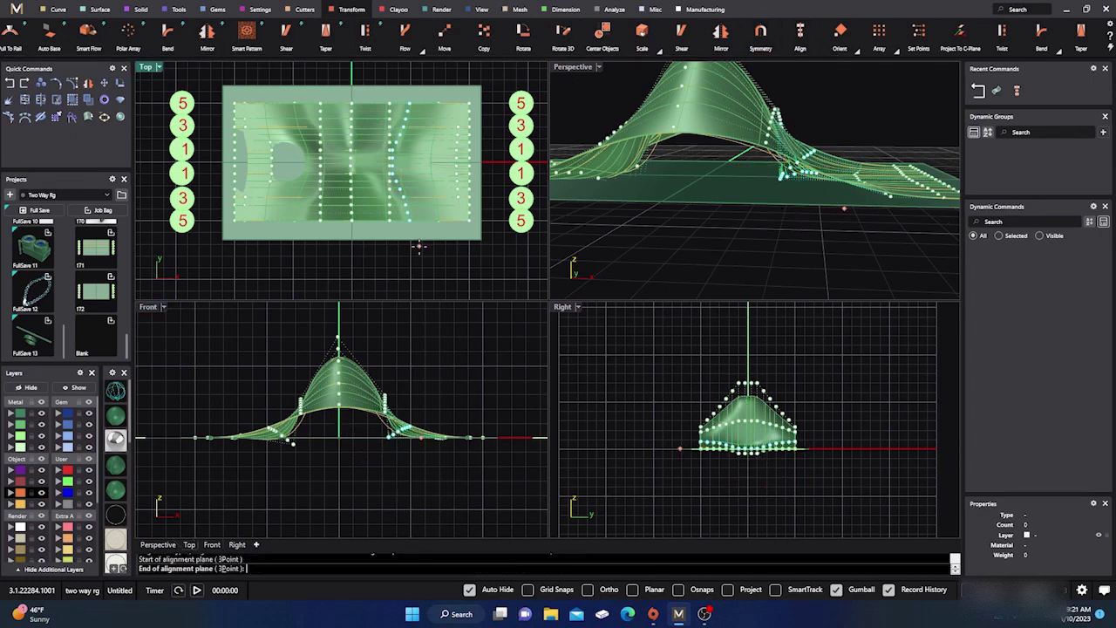
pyautogui.click(418, 68)
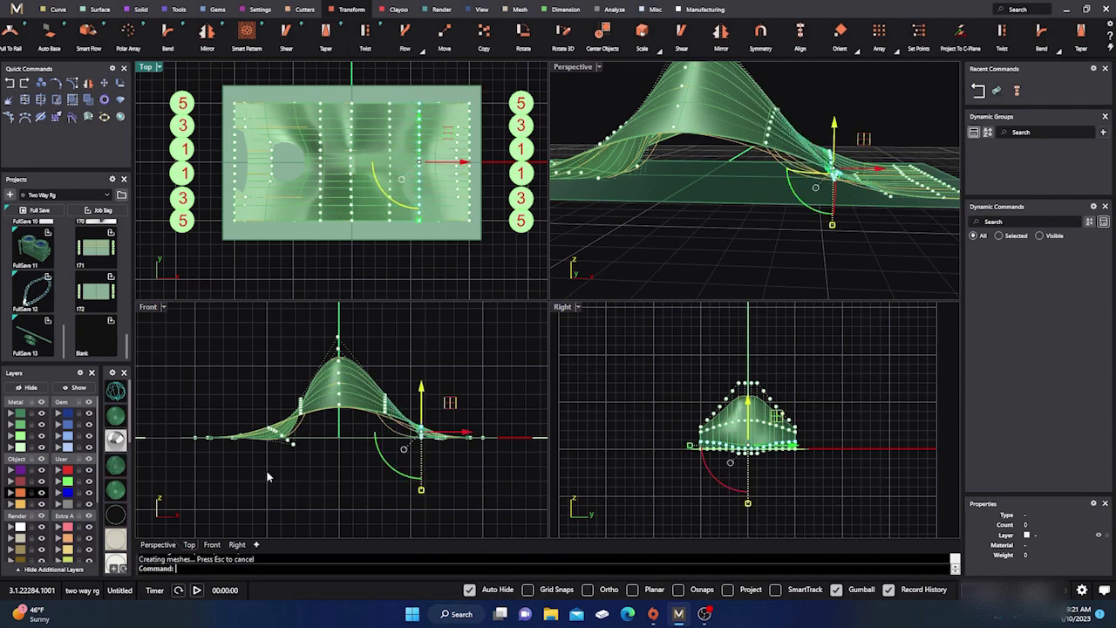
# Select the curved column of 16 control points at the left foot of the slope, align it ToPlane vertically in the Top view, and clear the selection.
pyautogui.moveTo(247, 478); pyautogui.dragTo(310, 425)
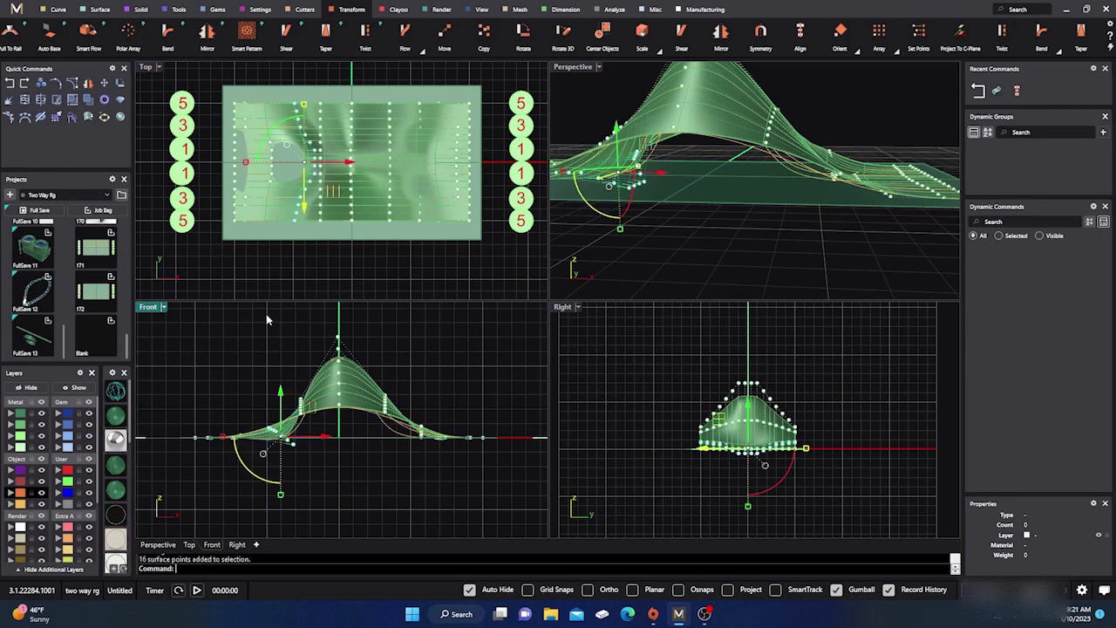
pyautogui.scroll(2, 284, 225)
pyautogui.scroll(-4, 291, 227)
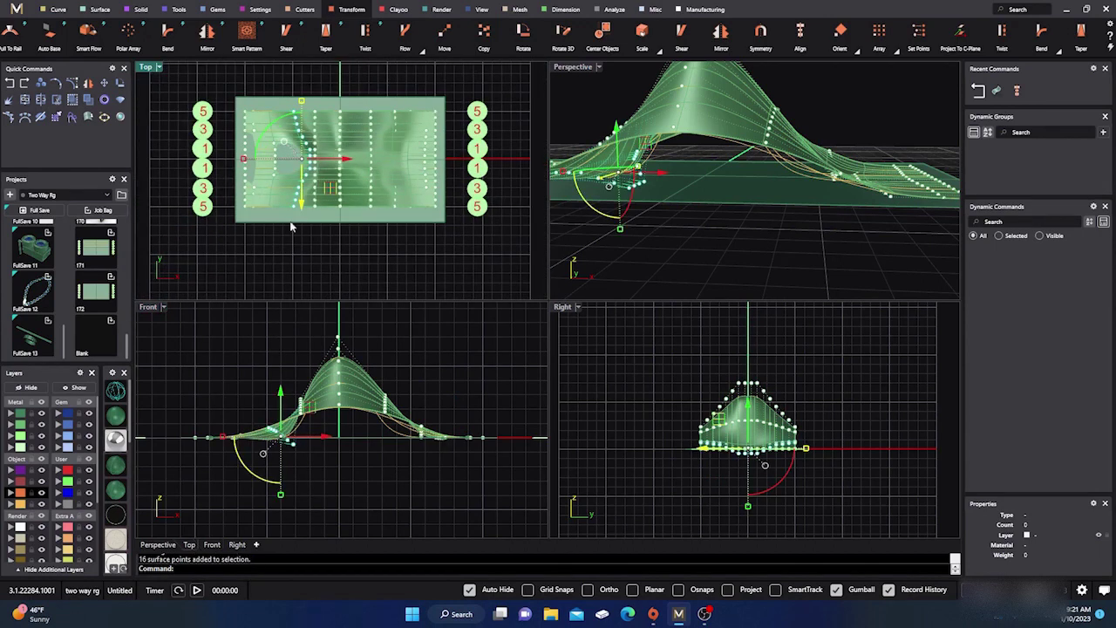
pyautogui.rightClick(285, 237)
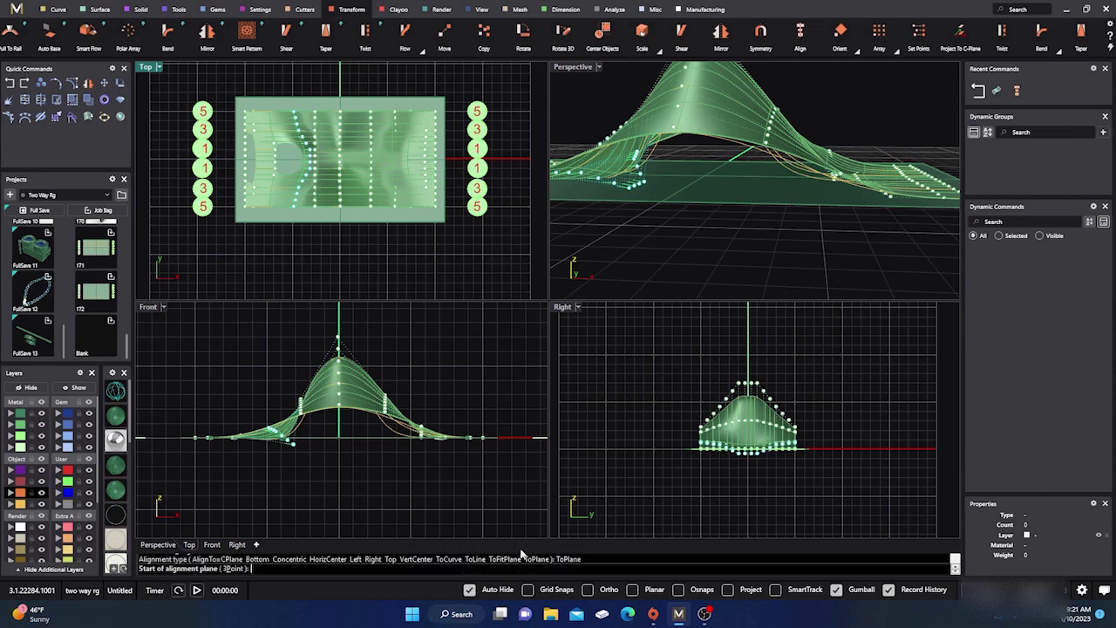
pyautogui.click(542, 567)
pyautogui.click(292, 233)
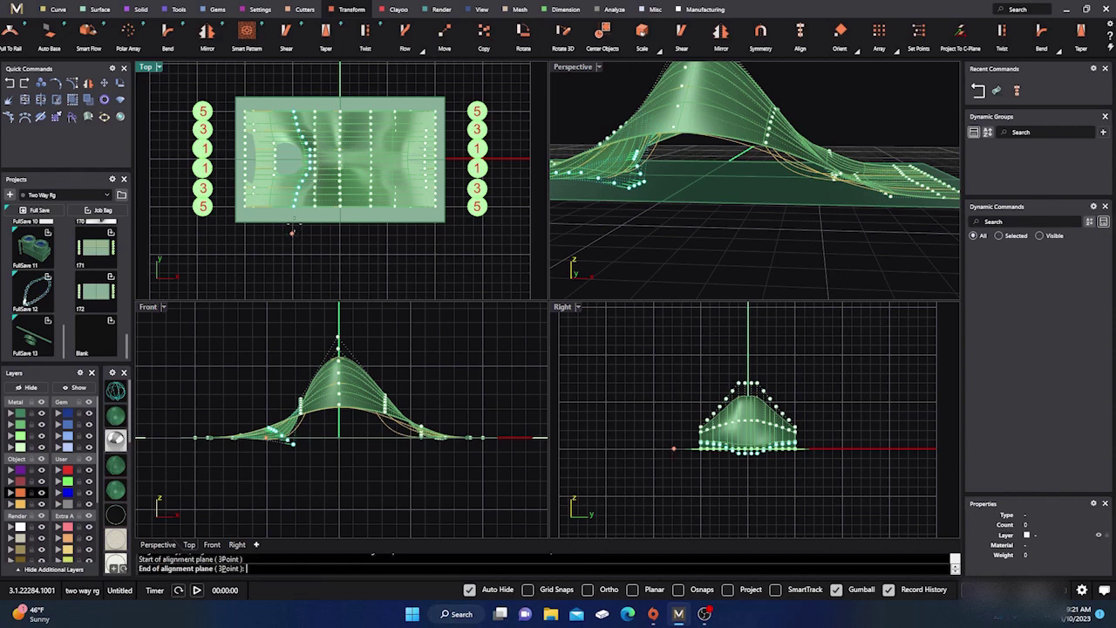
pyautogui.keyDown('shift'); pyautogui.click(295, 86); pyautogui.keyUp('shift')
pyautogui.click(345, 69)
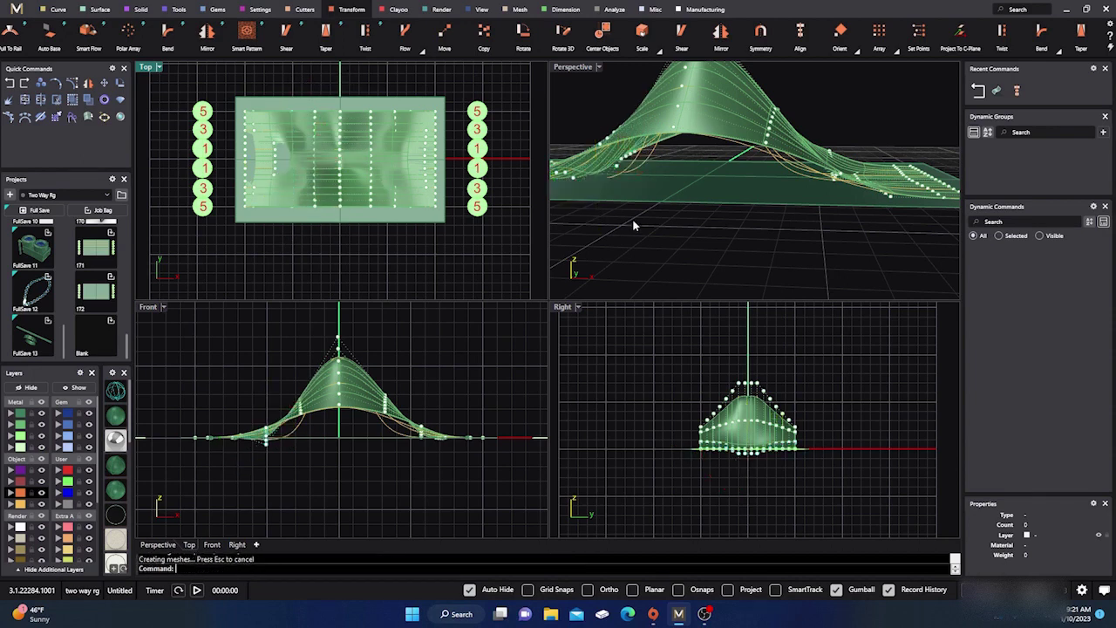
# Maximize the Perspective view and examine the surface and its aligned control point columns from several angles.
pyautogui.doubleClick(582, 68)
pyautogui.moveTo(654, 231); pyautogui.dragTo(578, 322, button='right')
pyautogui.scroll(-2, 612, 254)
pyautogui.scroll(-5, 577, 326)
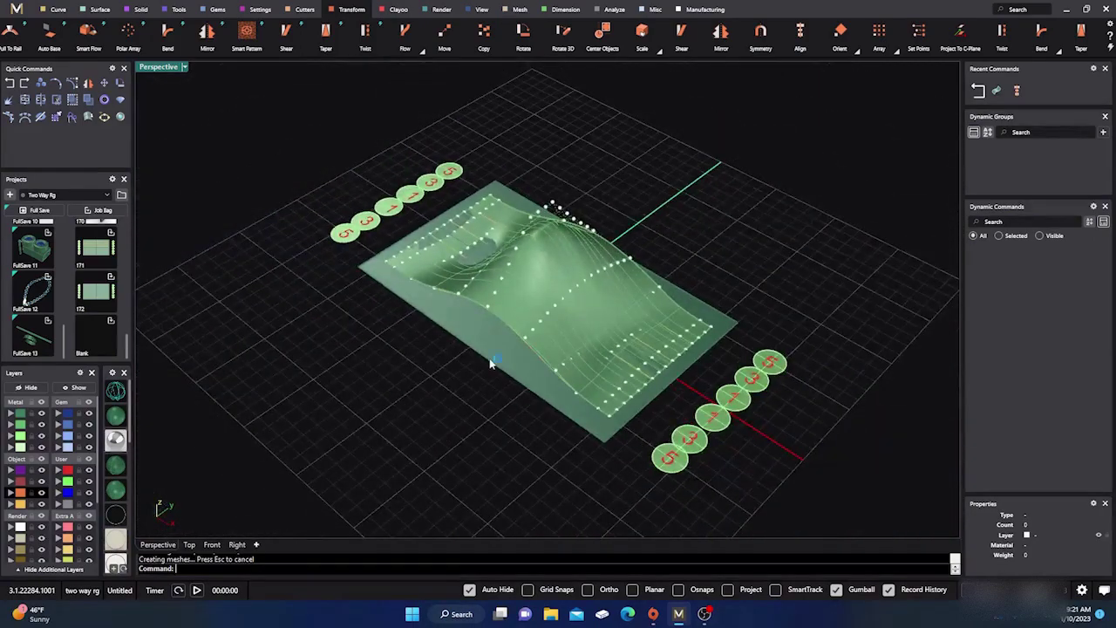
pyautogui.moveTo(491, 358); pyautogui.dragTo(517, 293, button='right')
pyautogui.scroll(5, 591, 258)
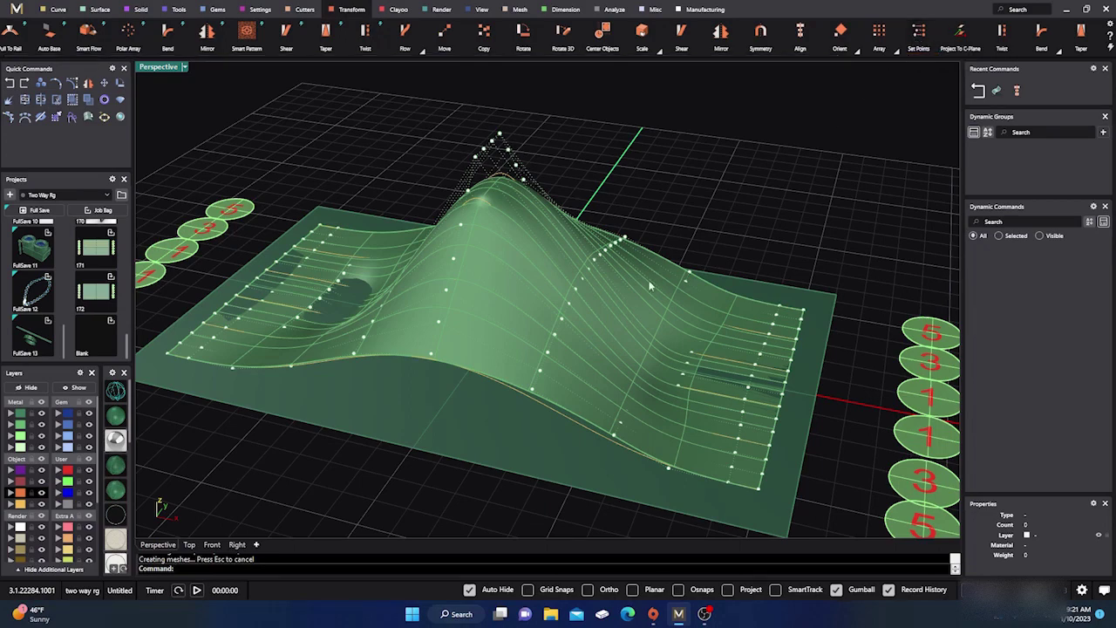
pyautogui.moveTo(618, 336); pyautogui.dragTo(657, 329, button='right')
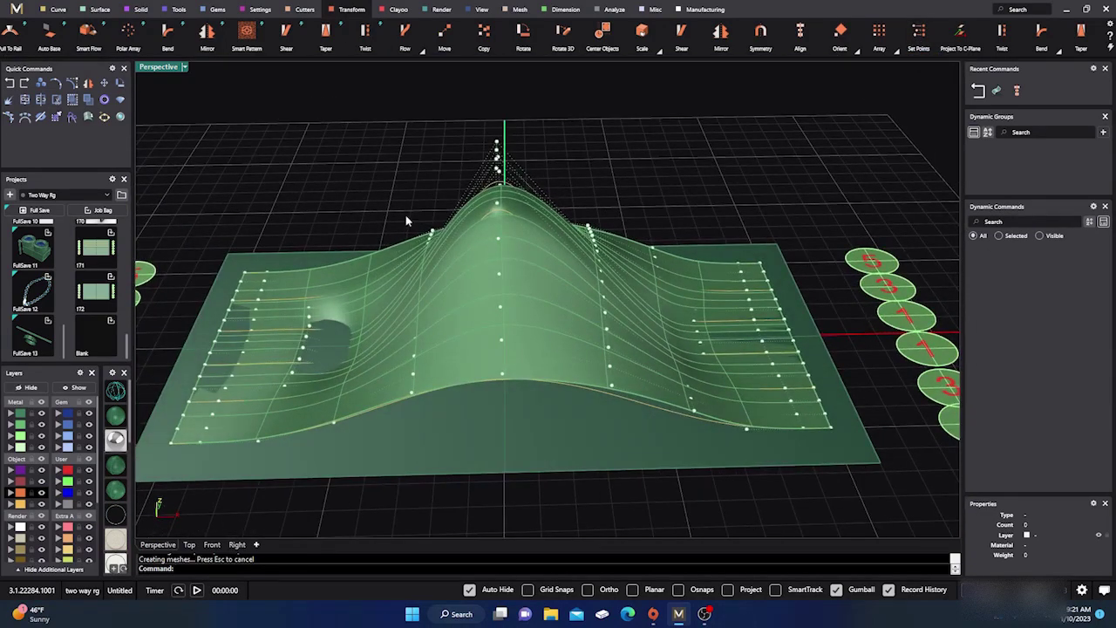
# In the Top view, select the two columns of 16 control points on either side of the centre column.
pyautogui.click(189, 544)
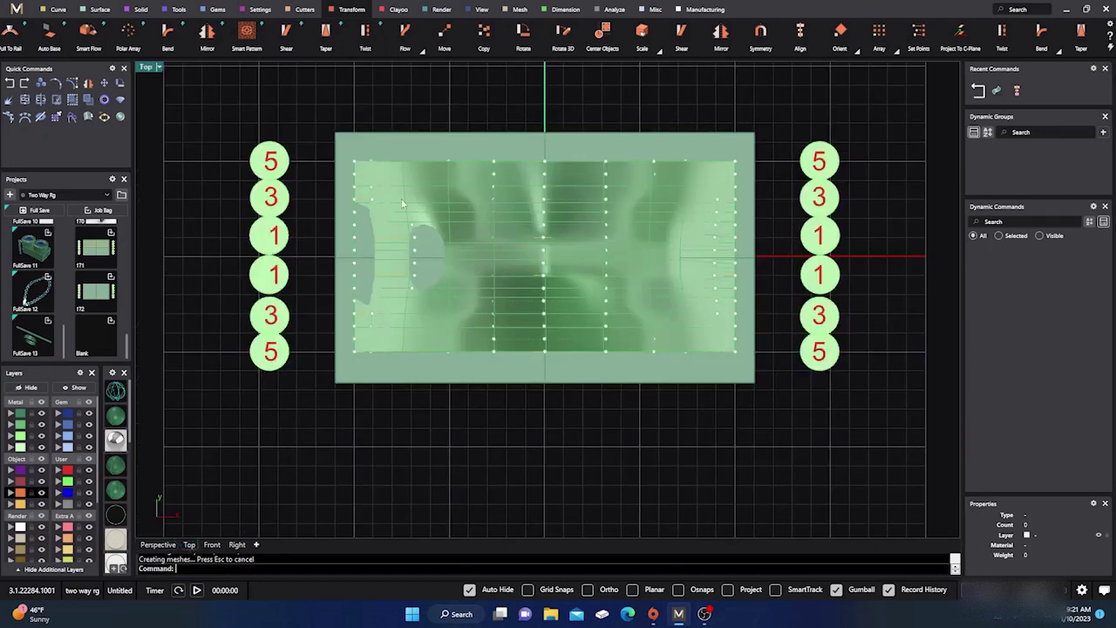
pyautogui.moveTo(431, 112); pyautogui.dragTo(448, 146)
pyautogui.moveTo(478, 101); pyautogui.dragTo(501, 364)
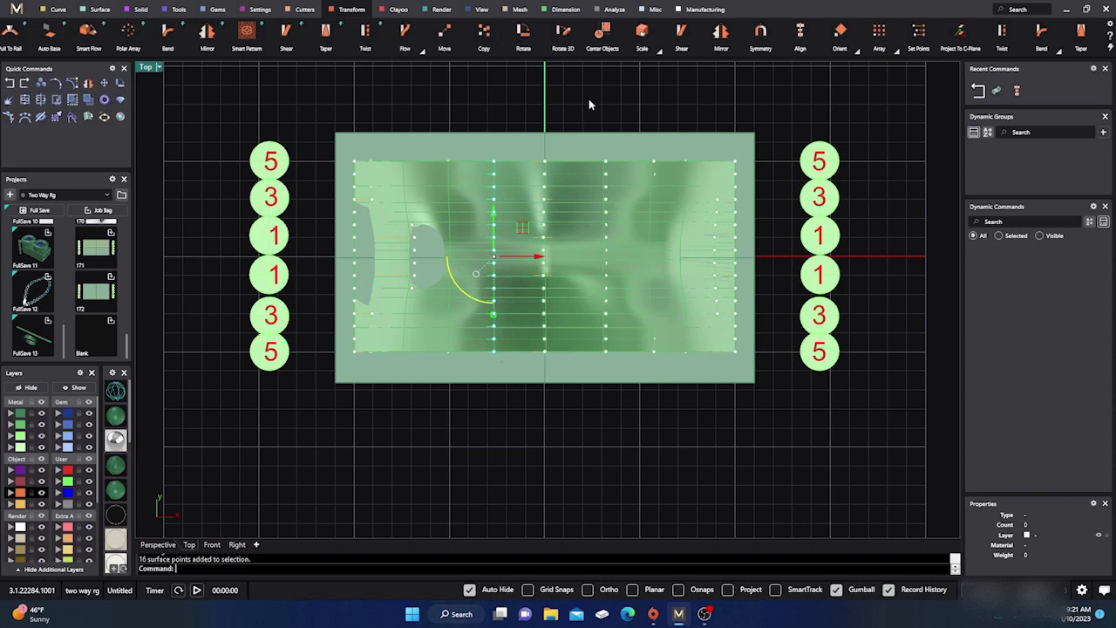
pyautogui.keyDown('shift'); pyautogui.moveTo(588, 105); pyautogui.dragTo(621, 410); pyautogui.keyUp('shift')
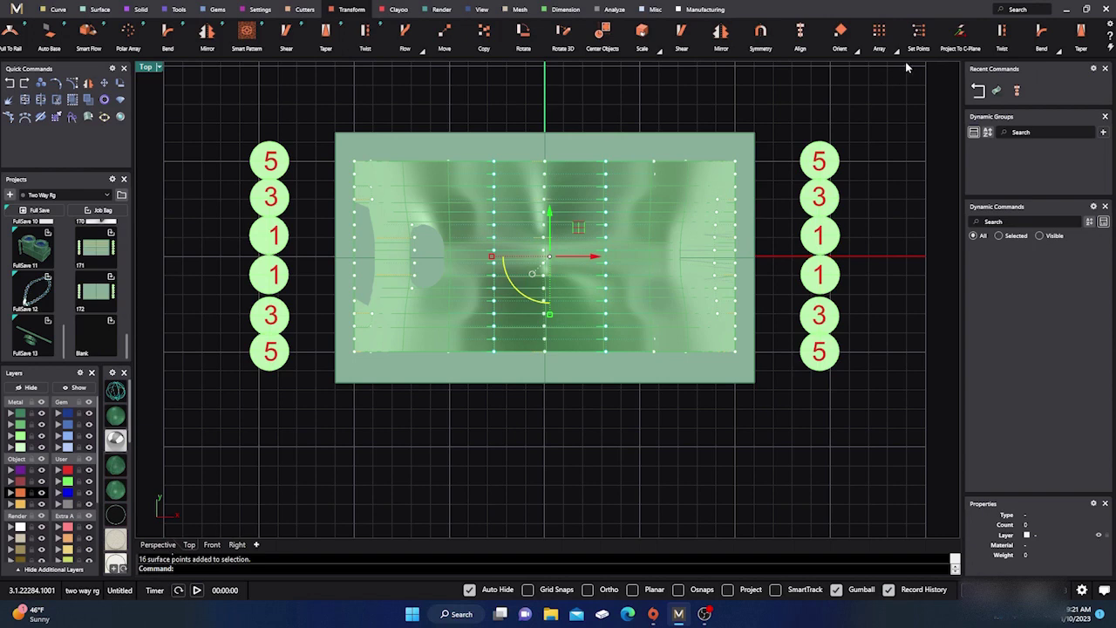
# Try SetPt on the two selected columns with only Set Z and Align to World, previewing it in all four viewports, and cancel.
pyautogui.click(918, 37)
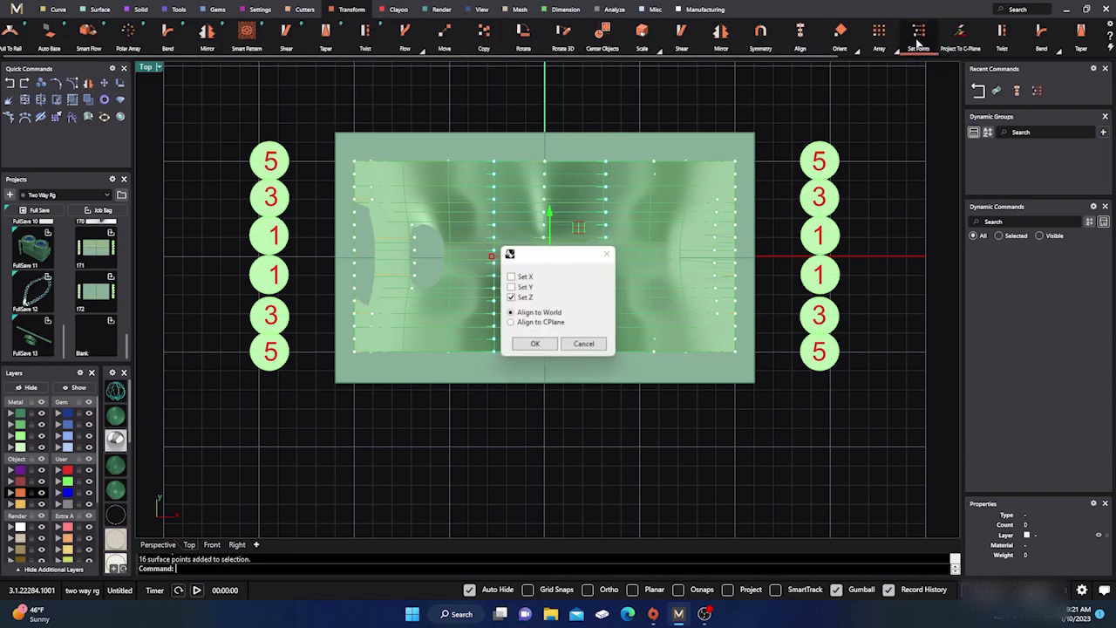
pyautogui.moveTo(558, 259); pyautogui.dragTo(823, 136)
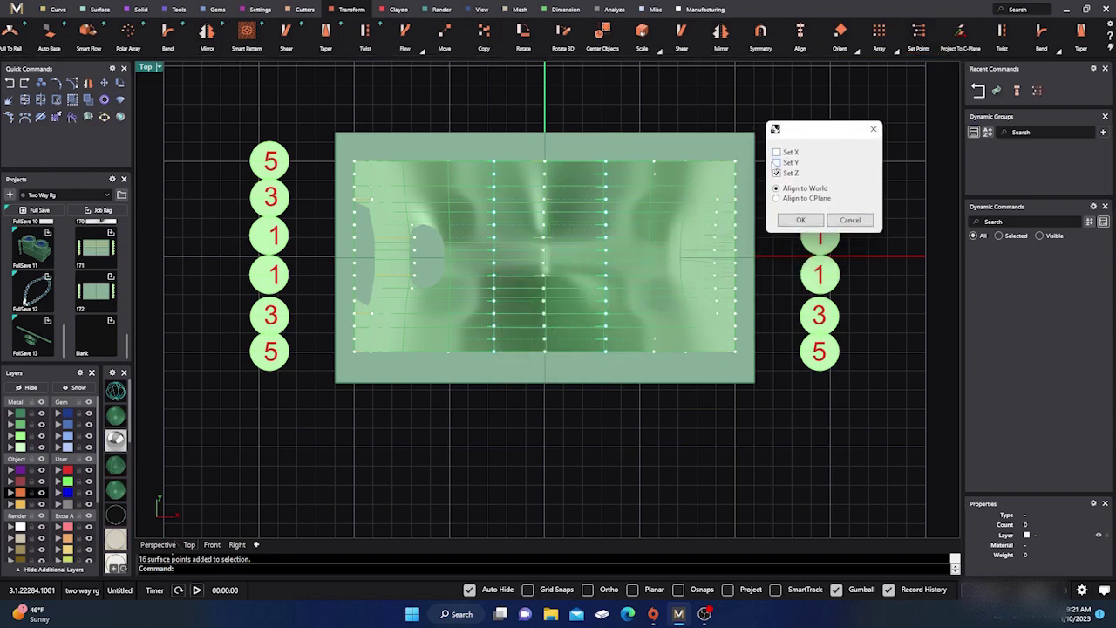
pyautogui.click(776, 152)
pyautogui.click(776, 164)
pyautogui.doubleClick(147, 69)
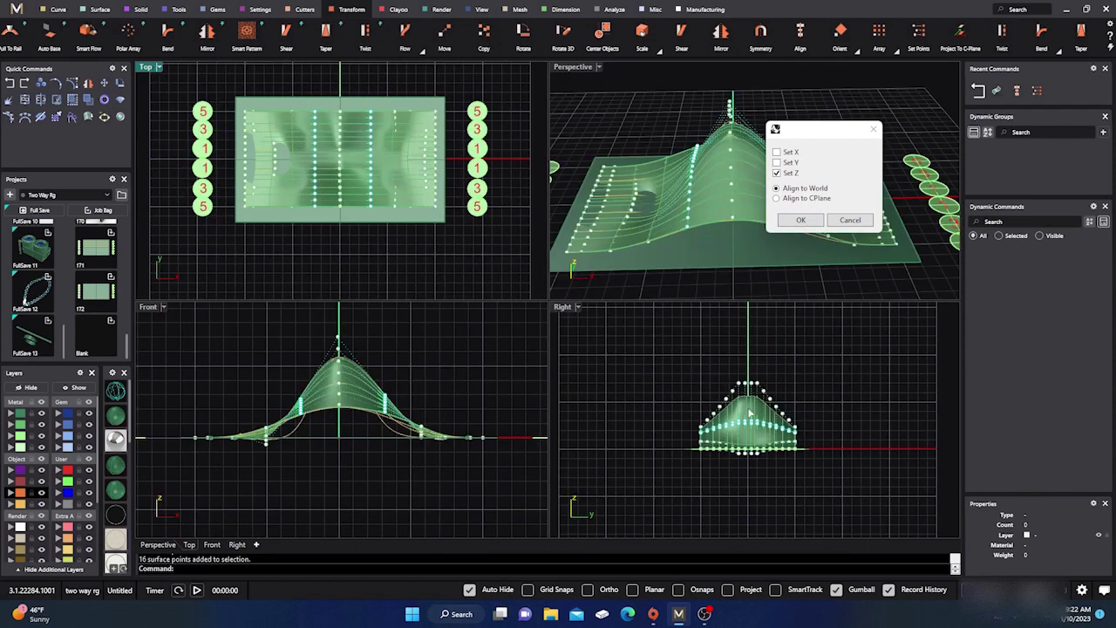
pyautogui.scroll(5, 732, 403)
pyautogui.scroll(-3, 661, 351)
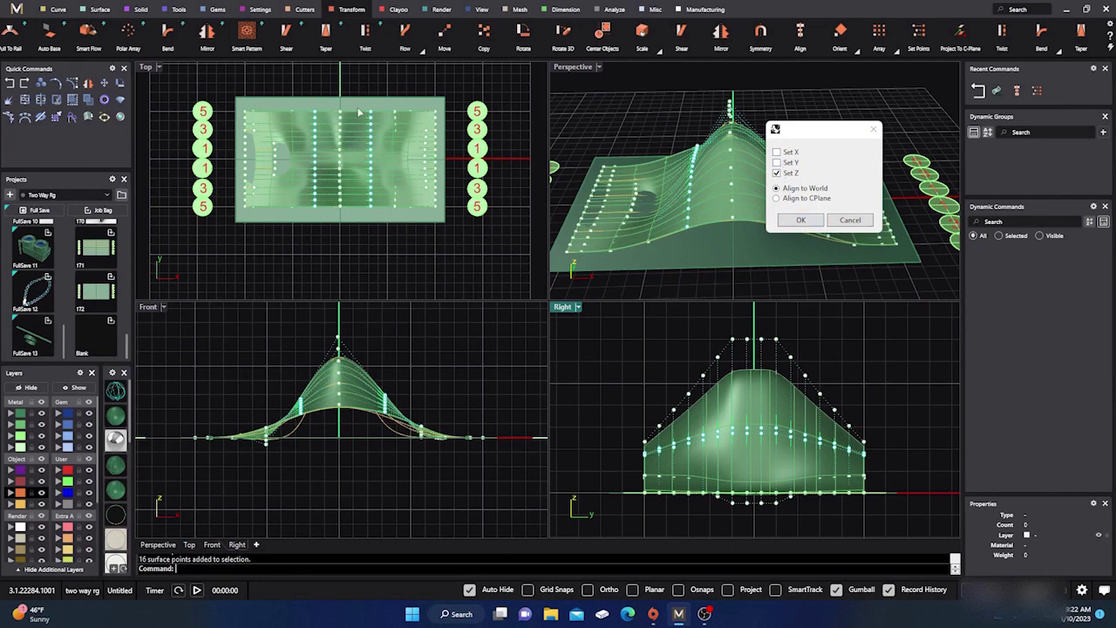
pyautogui.click(800, 221)
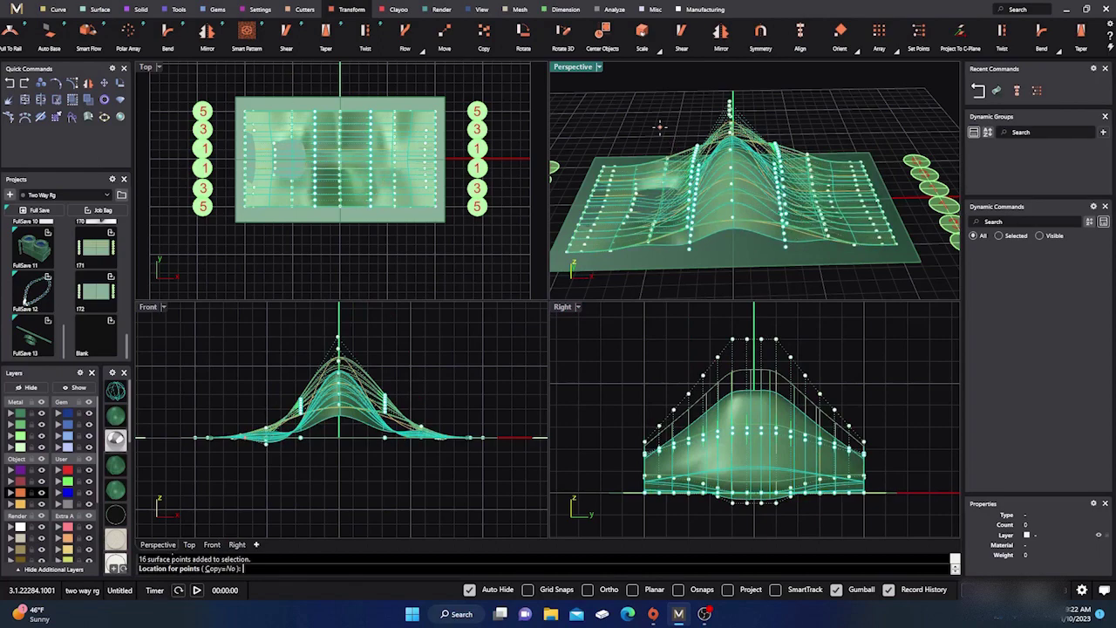
pyautogui.moveTo(660, 128); pyautogui.dragTo(640, 114, button='right')
pyautogui.moveTo(698, 243); pyautogui.dragTo(727, 228, button='right')
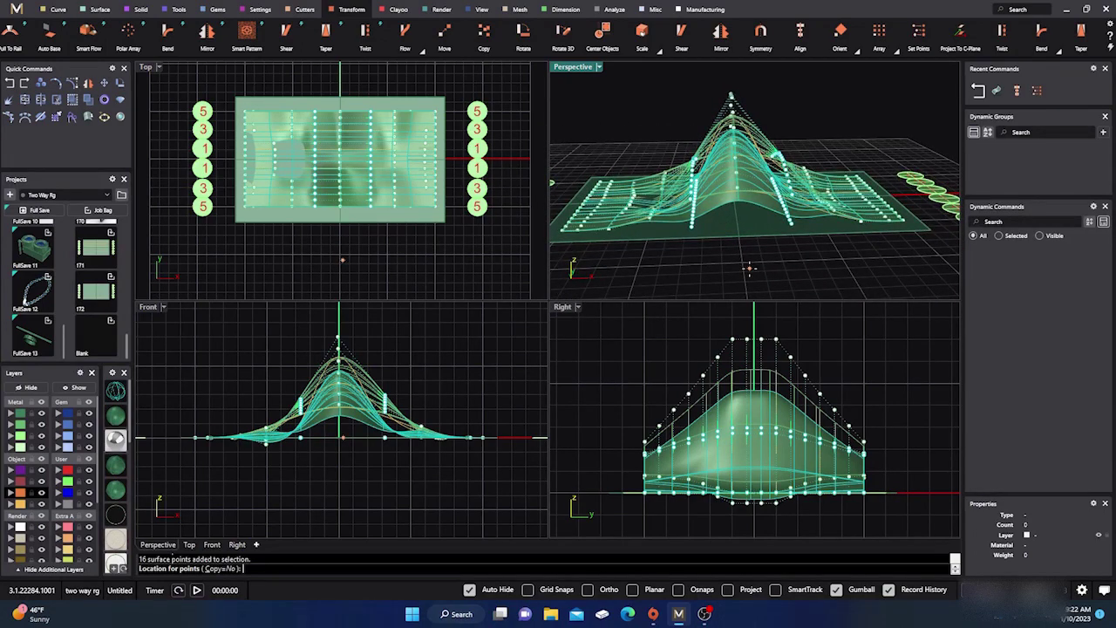
pyautogui.press('Escape')
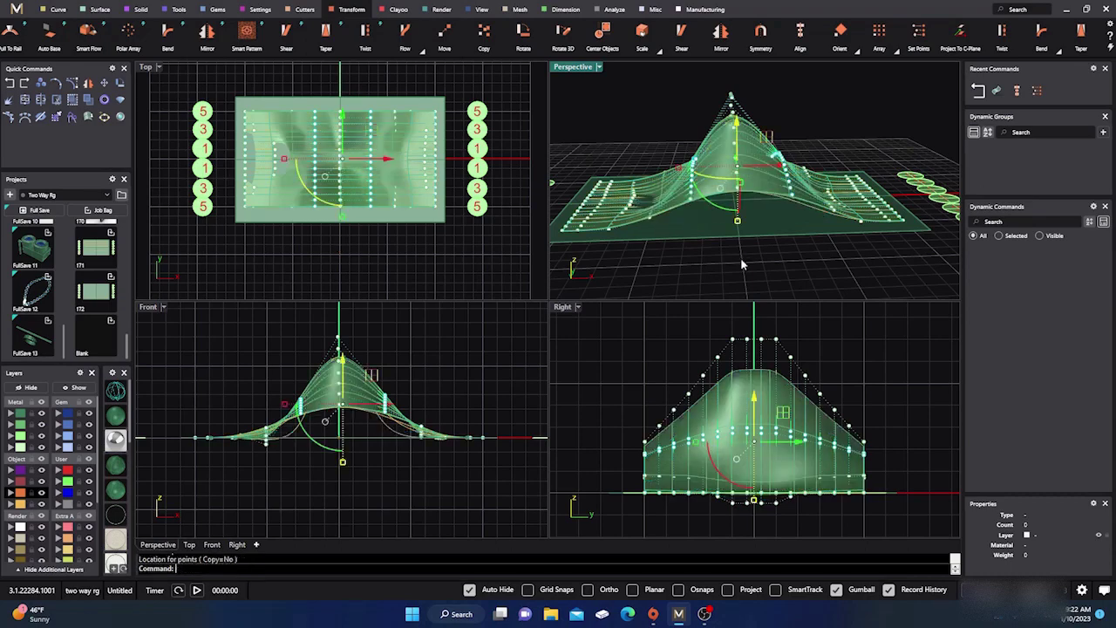
# Select the centre column of 16 control points and flatten it with SetPt, Set Z aligned to World, near the tallest curve's peak height.
pyautogui.moveTo(742, 264)
pyautogui.mouseDown(button='right')
pyautogui.moveTo(692, 259)
pyautogui.moveTo(782, 257)
pyautogui.moveTo(720, 277)
pyautogui.moveTo(661, 267)
pyautogui.moveTo(737, 253)
pyautogui.mouseUp(button='right')
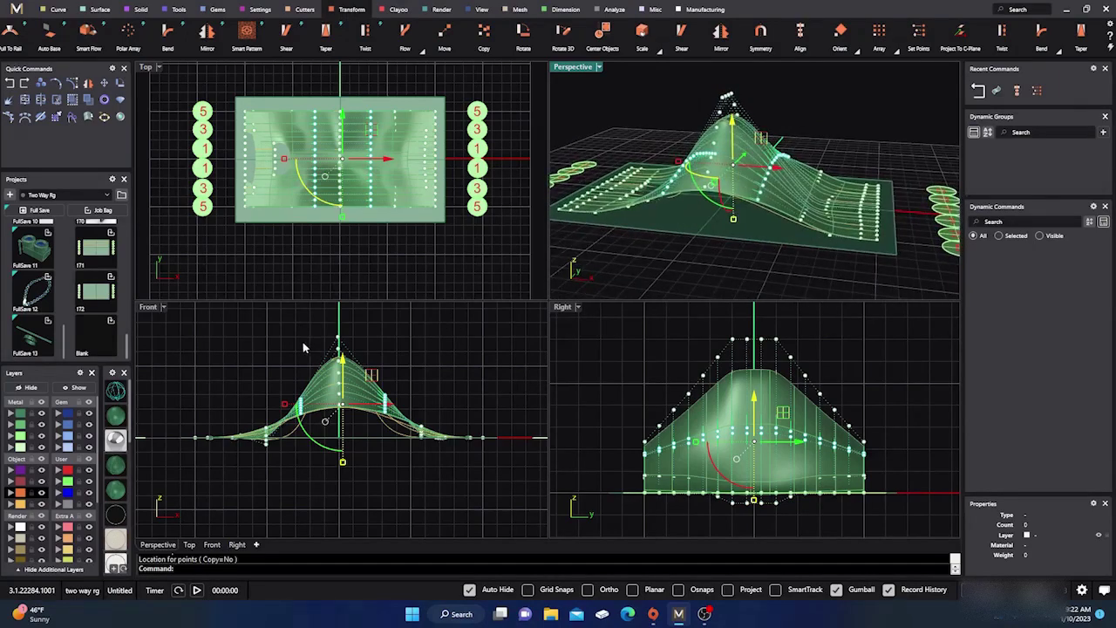
pyautogui.moveTo(330, 319); pyautogui.dragTo(368, 371)
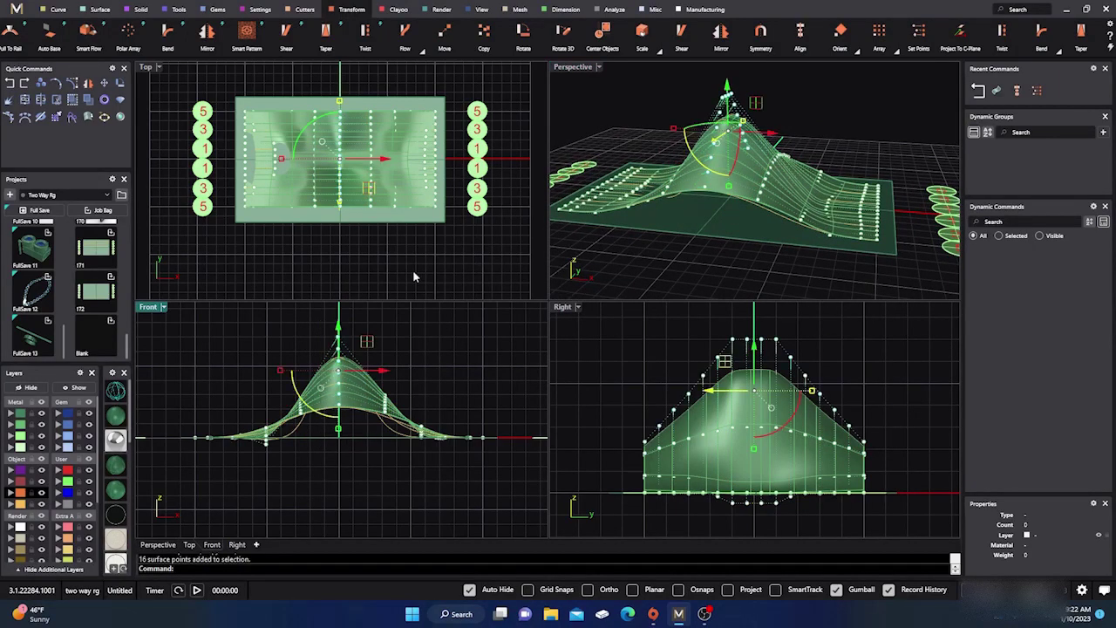
pyautogui.rightClick(440, 321)
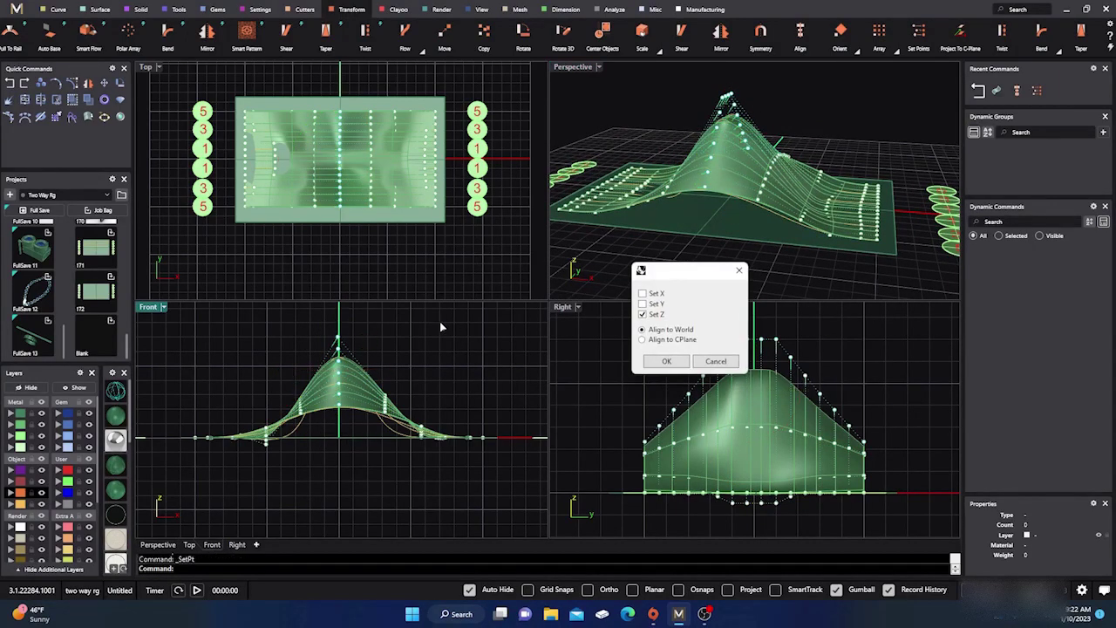
pyautogui.click(666, 361)
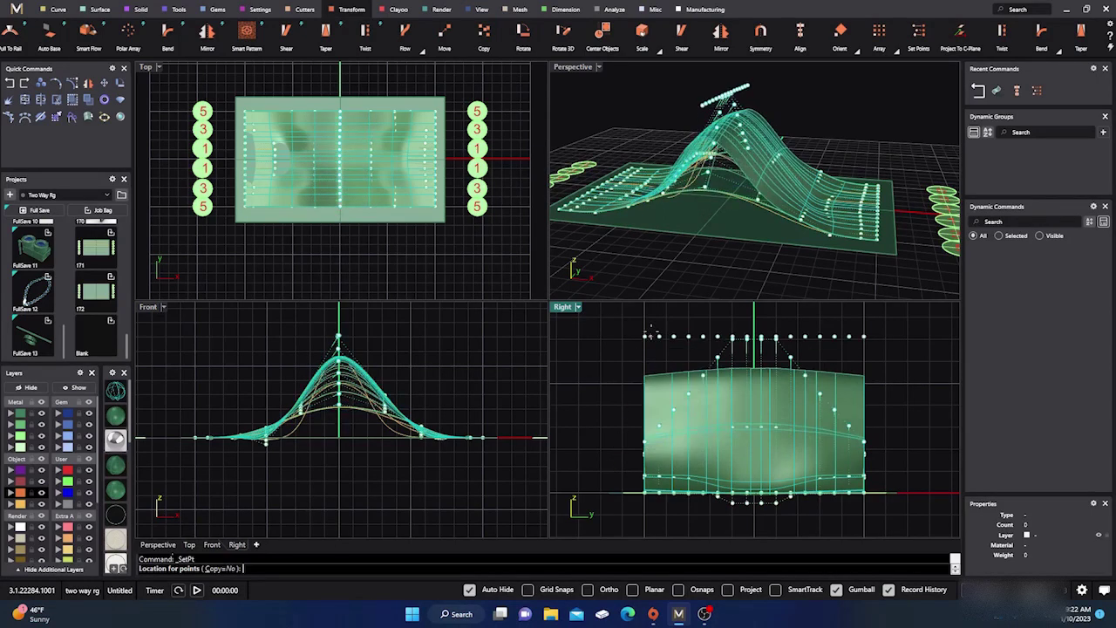
pyautogui.moveTo(650, 331); pyautogui.dragTo(640, 365, button='right')
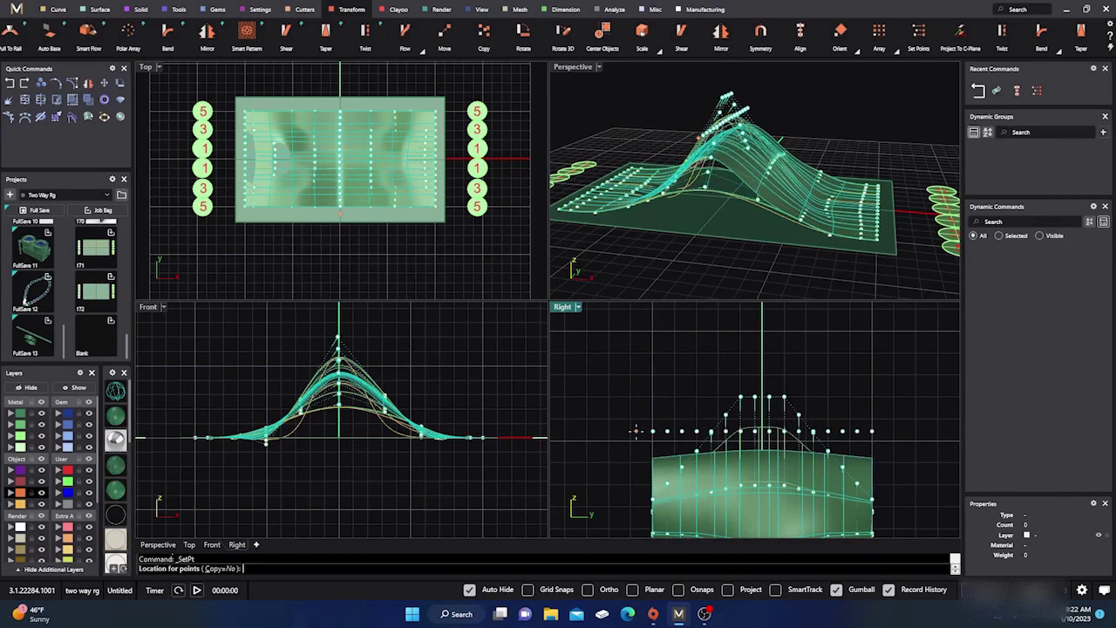
pyautogui.click(636, 430)
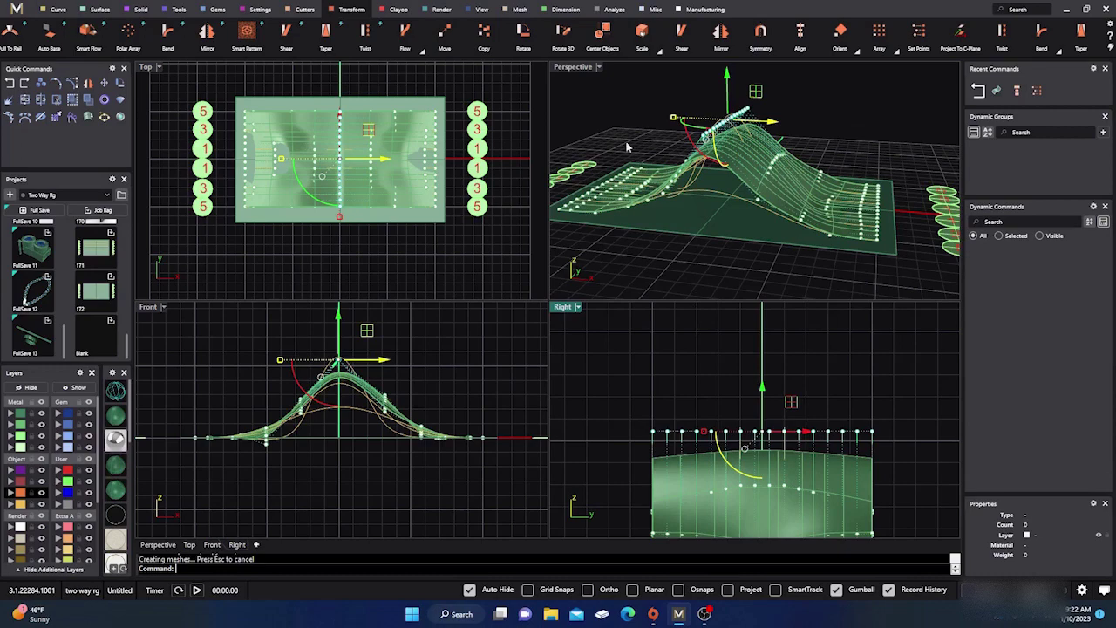
pyautogui.doubleClick(572, 68)
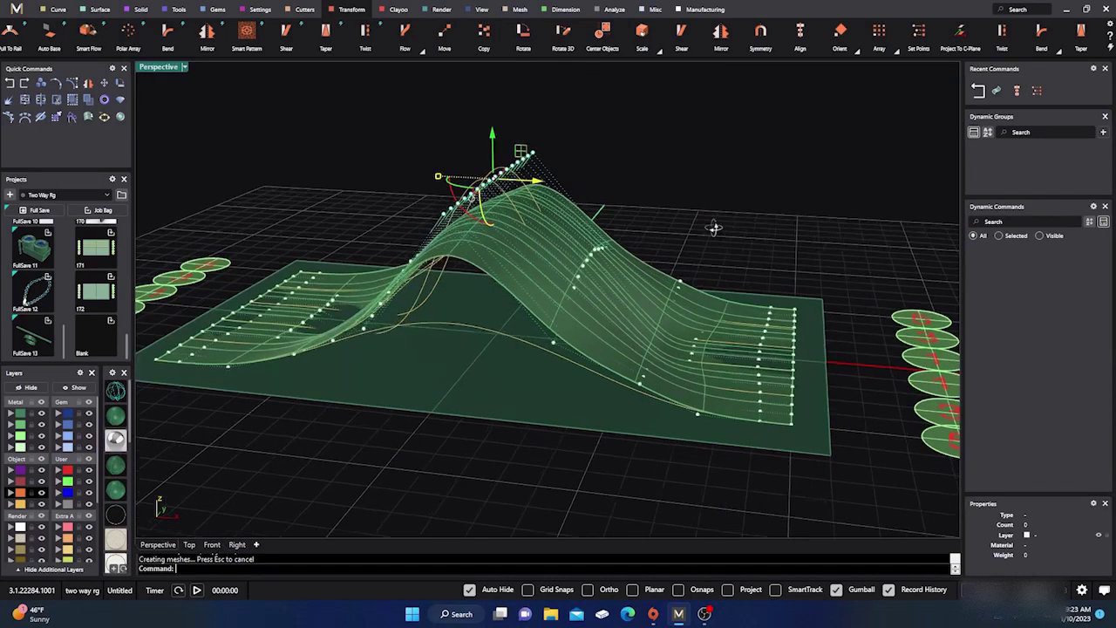
pyautogui.moveTo(715, 227); pyautogui.dragTo(660, 219, button='right')
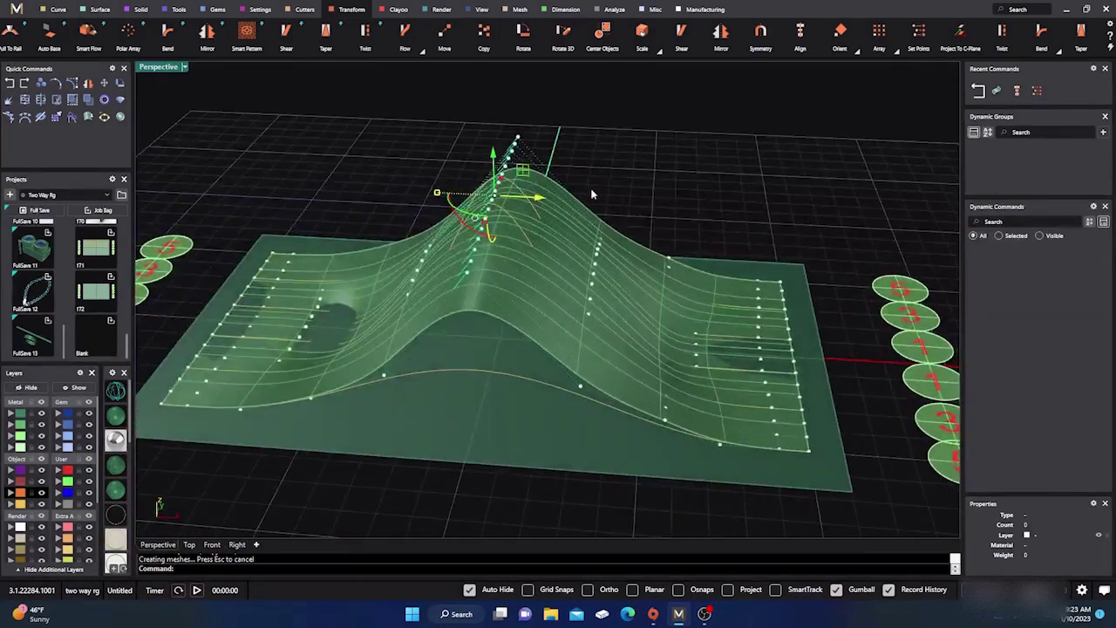
# Select the control point column just left of centre in the Top view and level it with SetPt in Z, below the centre column.
pyautogui.click(190, 545)
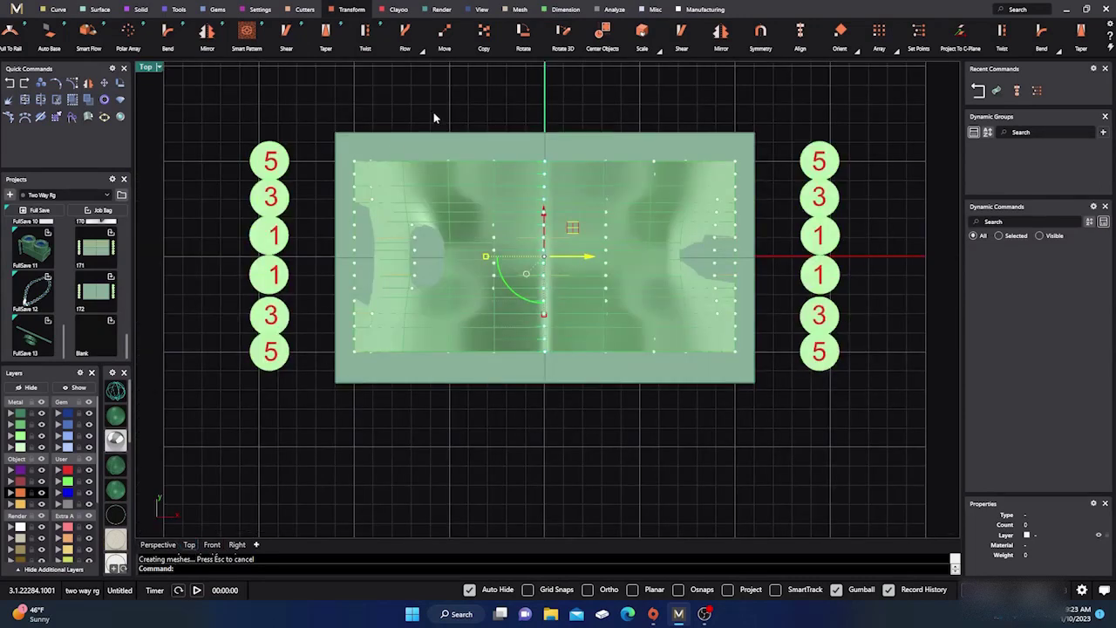
pyautogui.moveTo(465, 121); pyautogui.dragTo(518, 398)
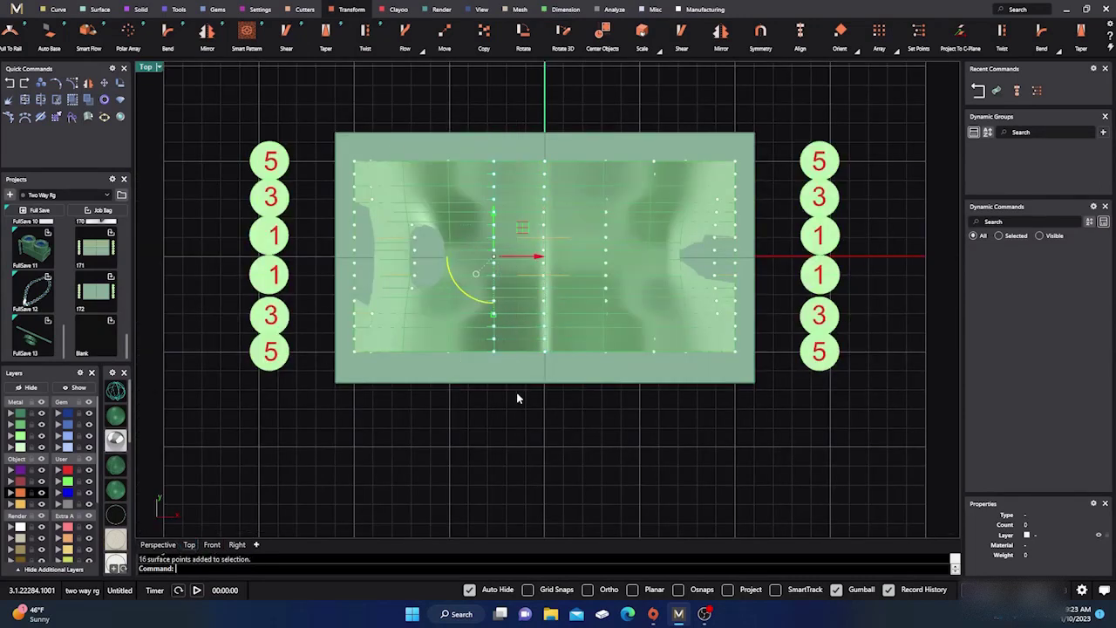
pyautogui.rightClick(518, 412)
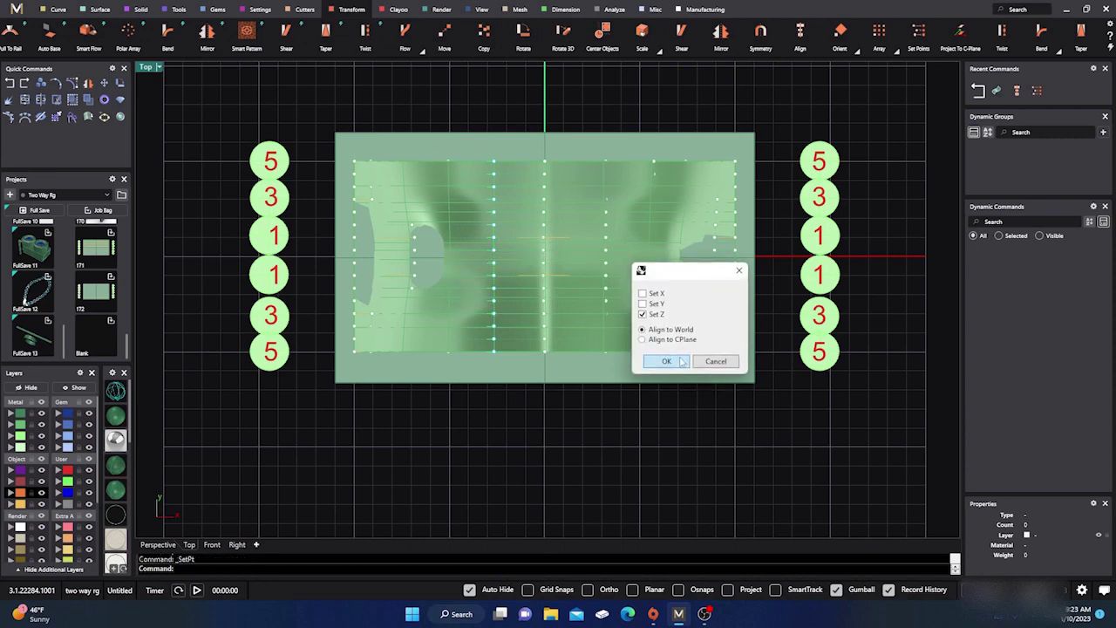
pyautogui.doubleClick(149, 72)
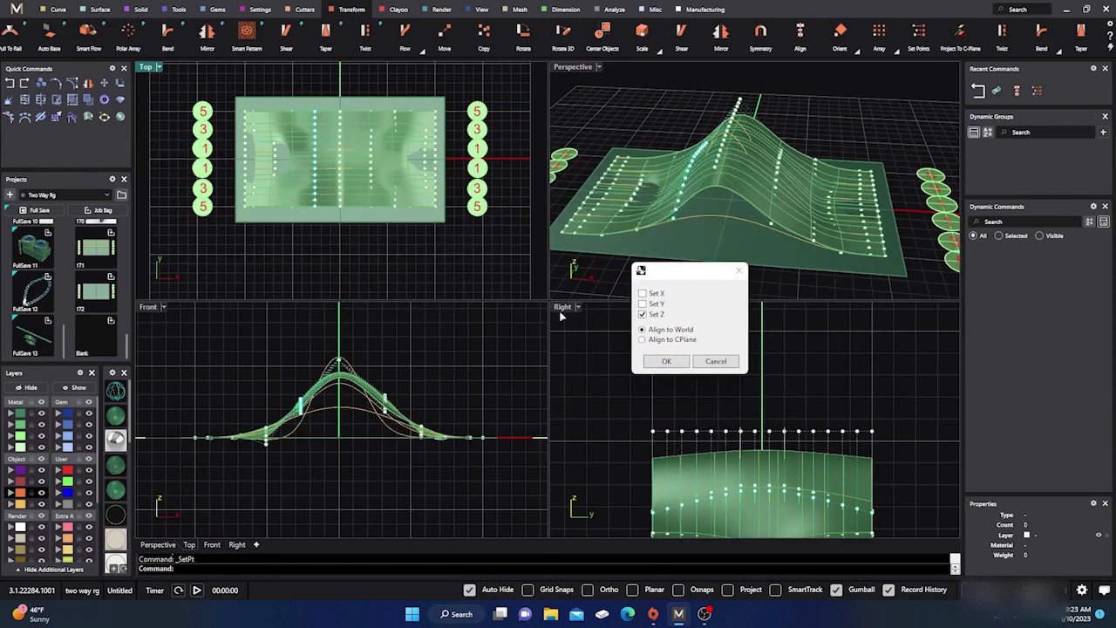
pyautogui.click(653, 362)
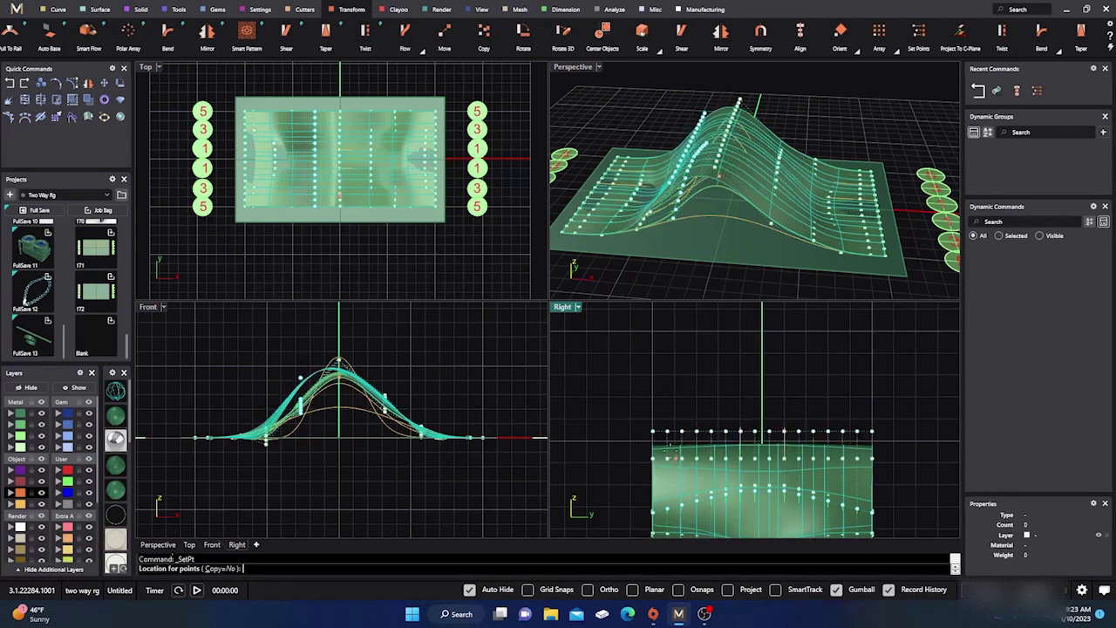
pyautogui.click(633, 470)
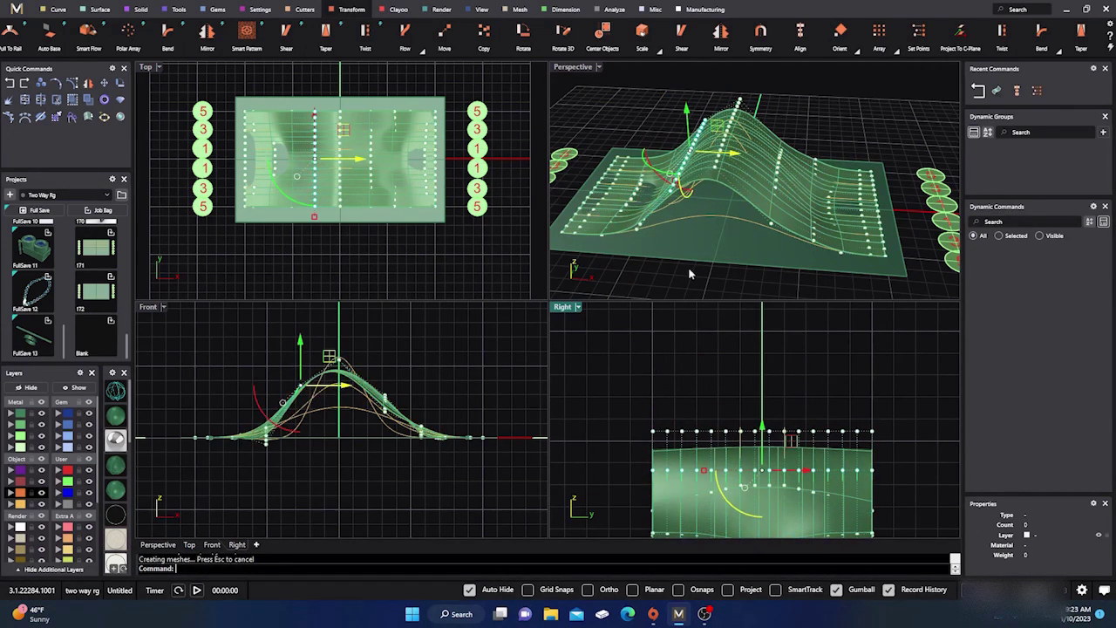
# Level the control point column just right of centre with SetPt in Z, at a height between the centre and left columns.
pyautogui.moveTo(355, 90); pyautogui.dragTo(381, 237)
pyautogui.rightClick(615, 345)
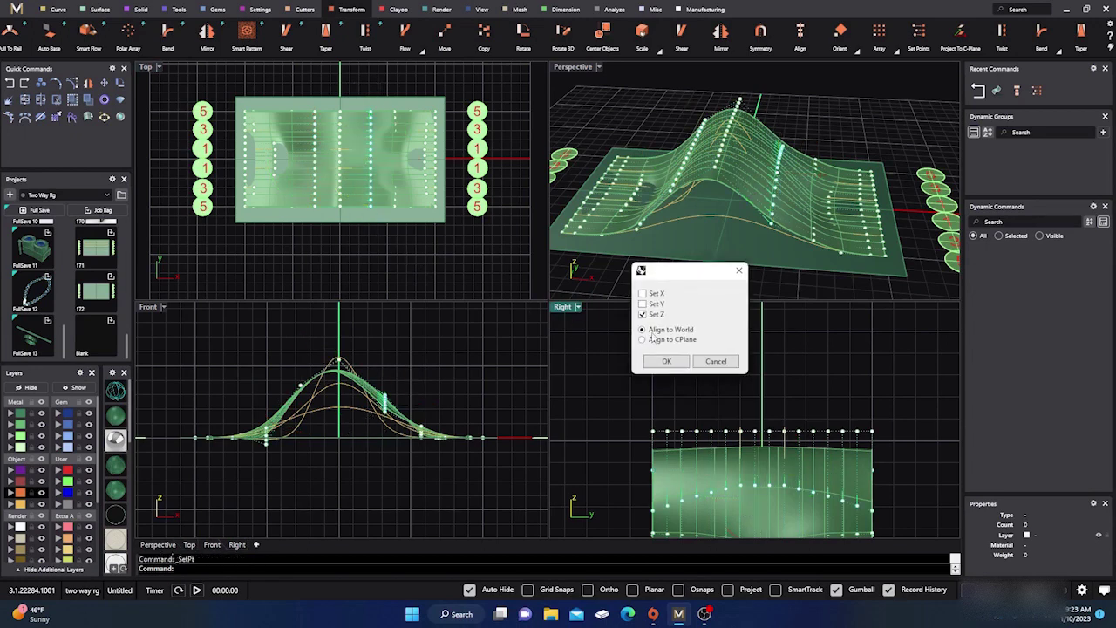
pyautogui.click(667, 362)
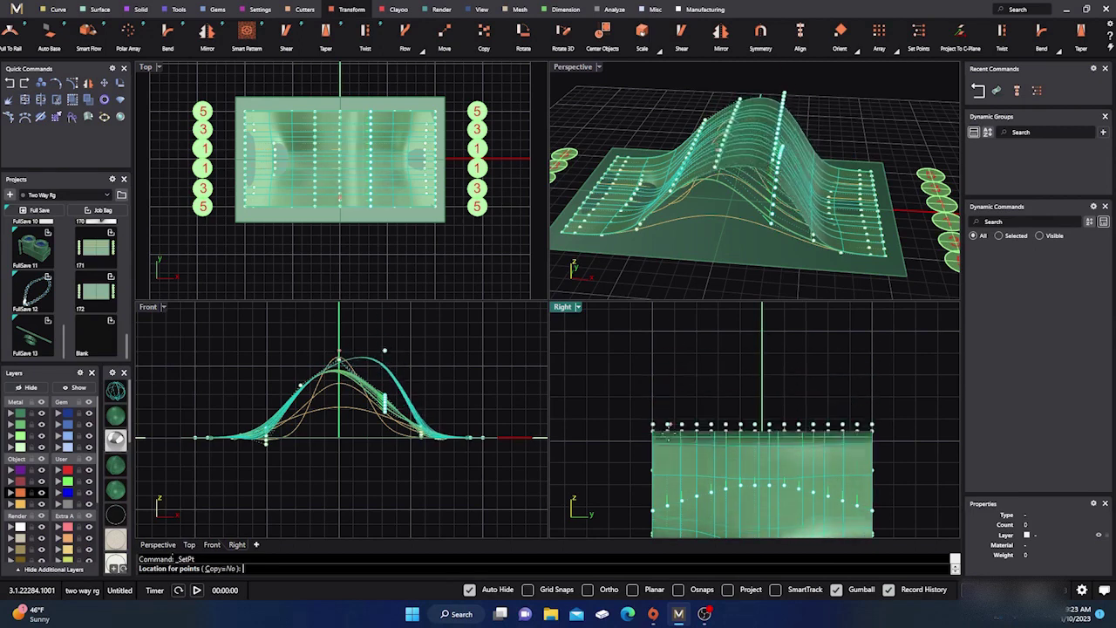
pyautogui.click(652, 453)
pyautogui.click(667, 361)
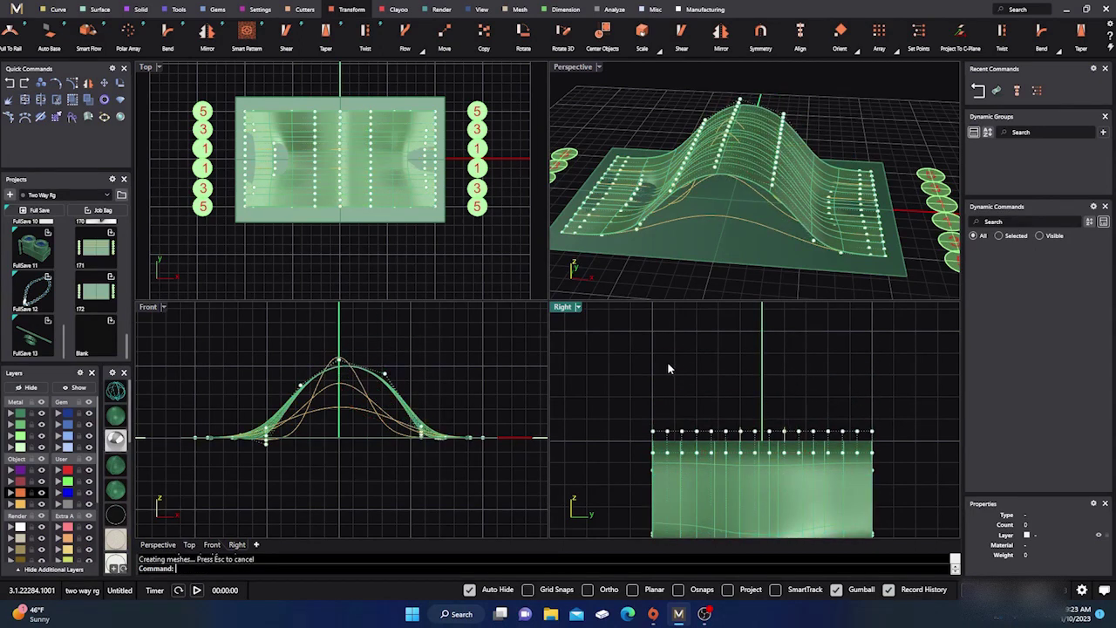
pyautogui.moveTo(667, 361); pyautogui.dragTo(692, 339, button='right')
pyautogui.moveTo(682, 227); pyautogui.dragTo(713, 195, button='right')
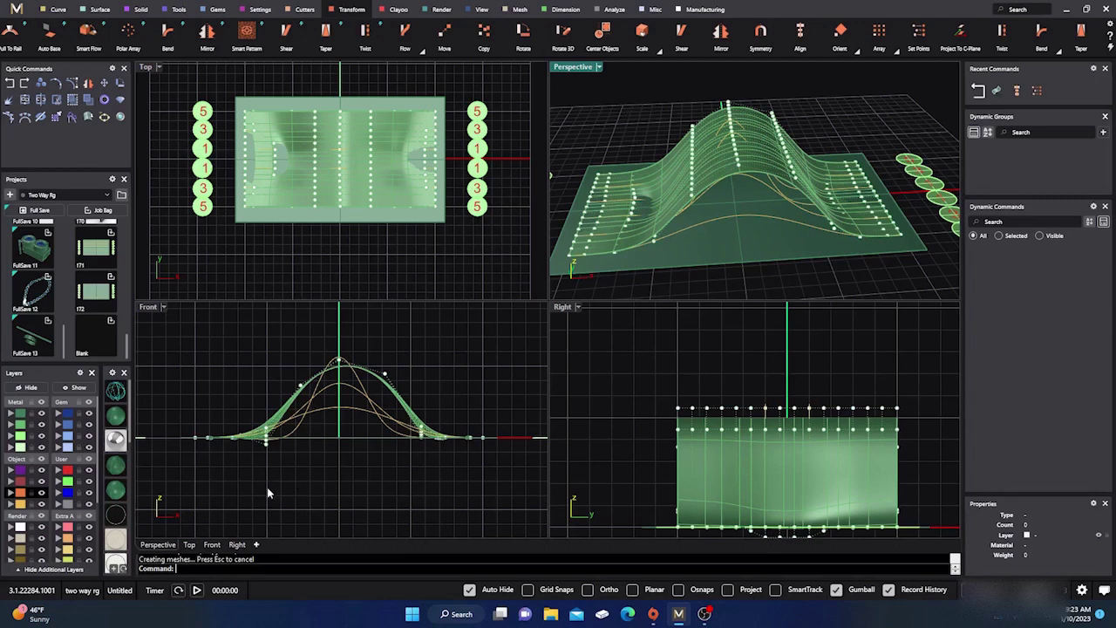
# Review the nudge keys, direction and step sizes in the Modeling Aids section of the Rhino Options, and close them.
pyautogui.write('ptions')
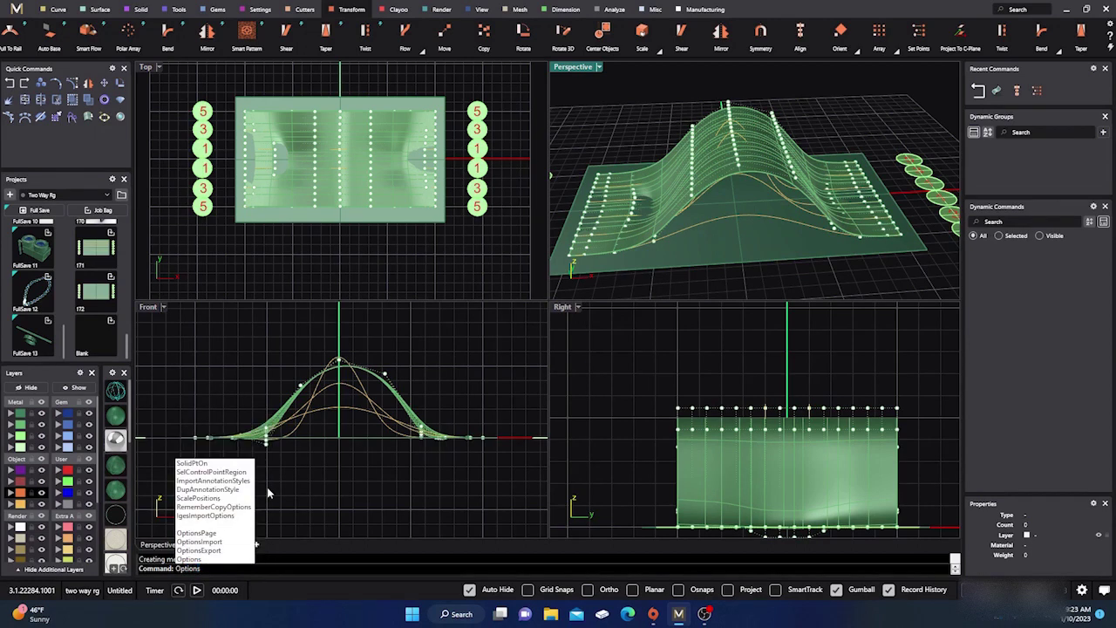
pyautogui.press('Return')
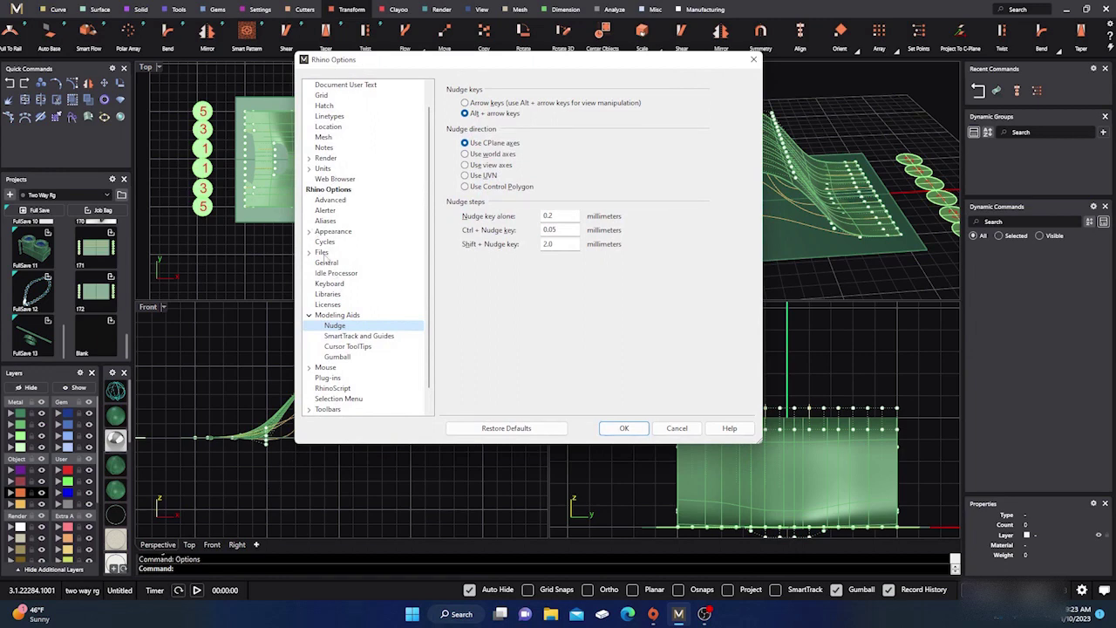
pyautogui.click(309, 315)
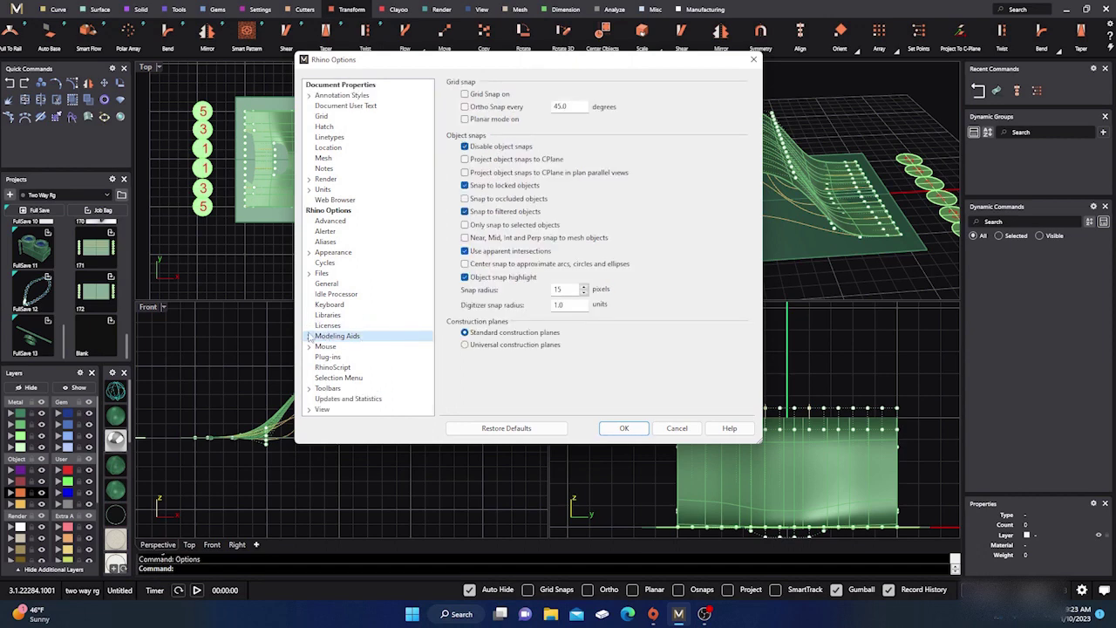
pyautogui.click(309, 336)
pyautogui.click(334, 348)
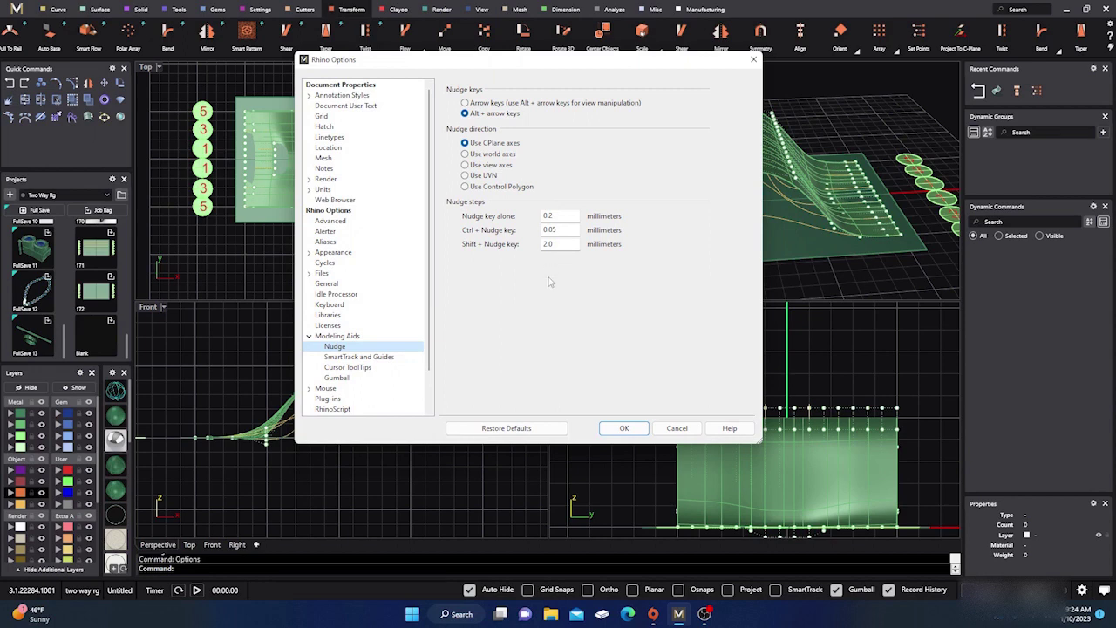
pyautogui.click(625, 429)
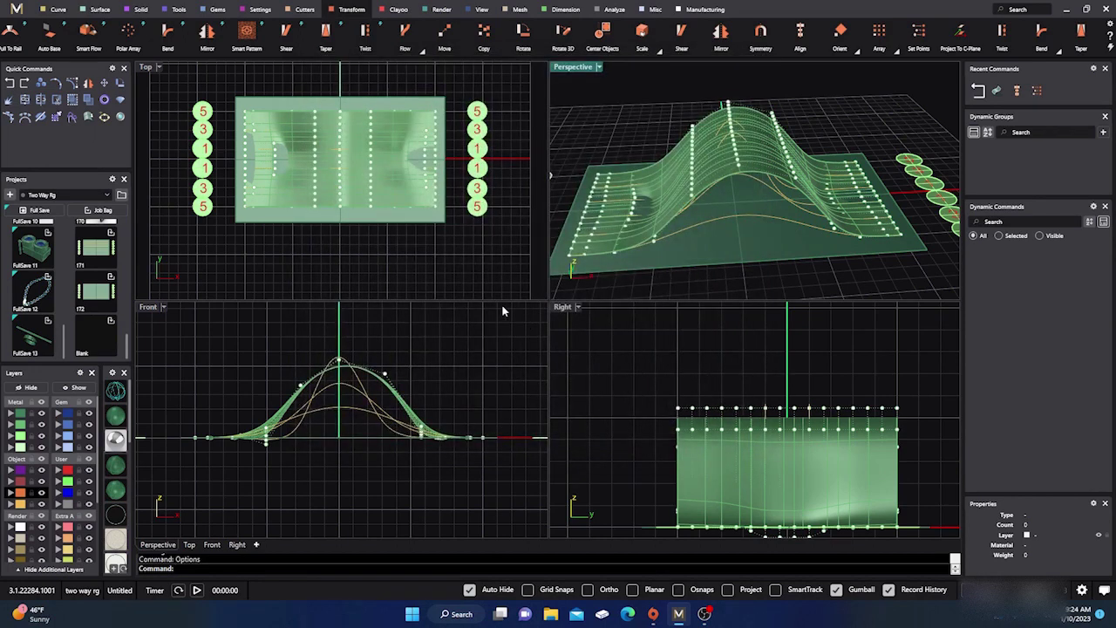
# In the Top view, select three control points in one row, one from each of the left, centre and right raised columns.
pyautogui.scroll(3, 321, 161)
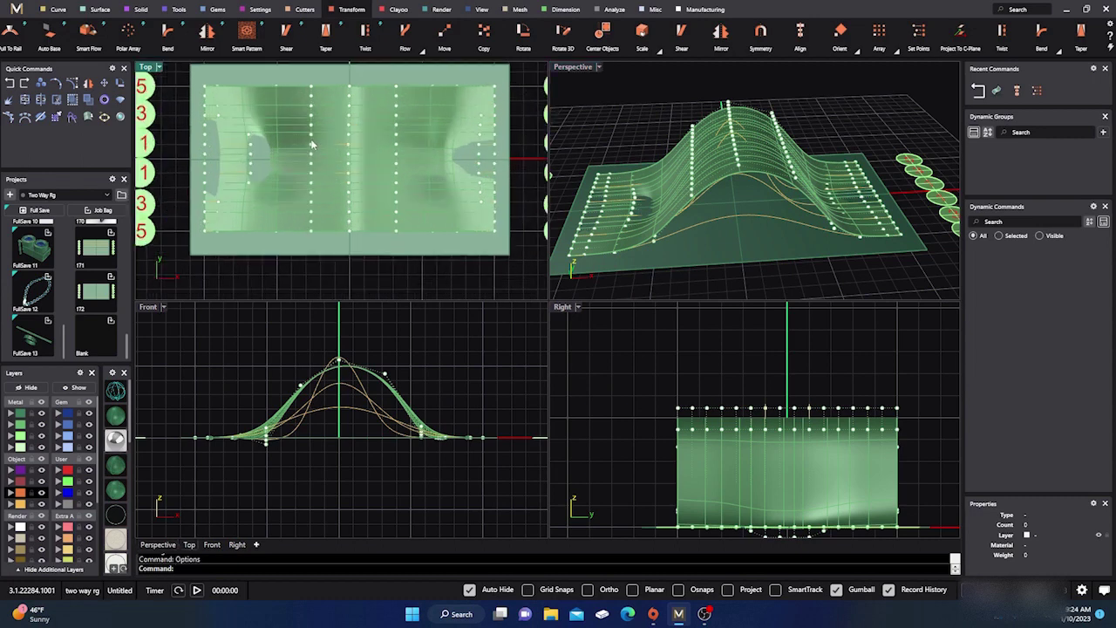
pyautogui.click(311, 137)
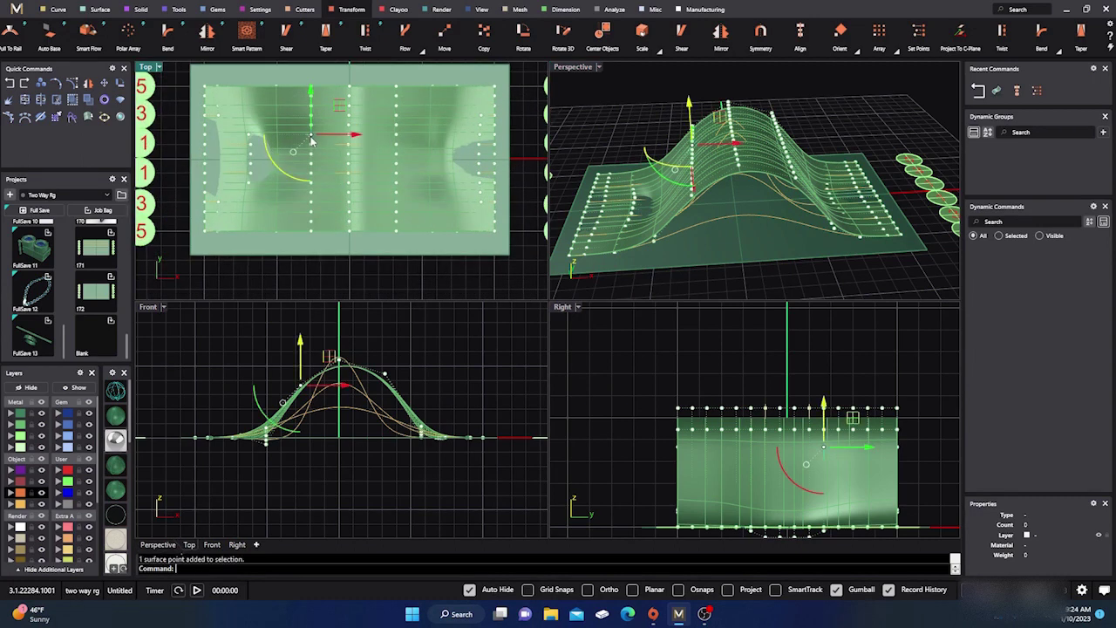
pyautogui.scroll(2, 310, 140)
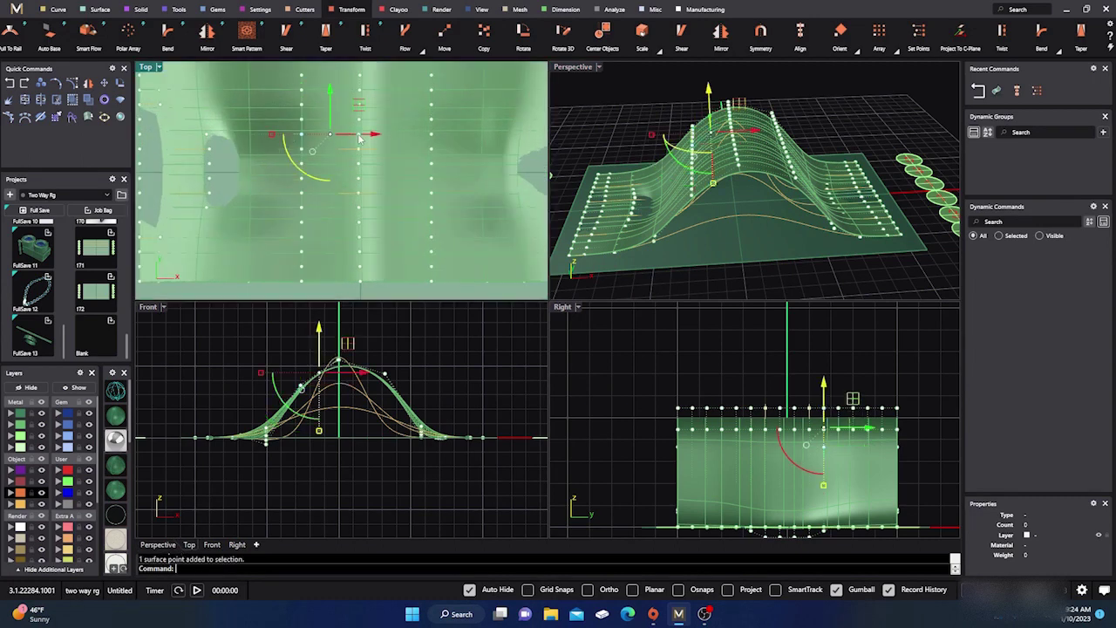
pyautogui.keyDown('shift'); pyautogui.click(431, 136); pyautogui.keyUp('shift')
pyautogui.scroll(-2, 395, 195)
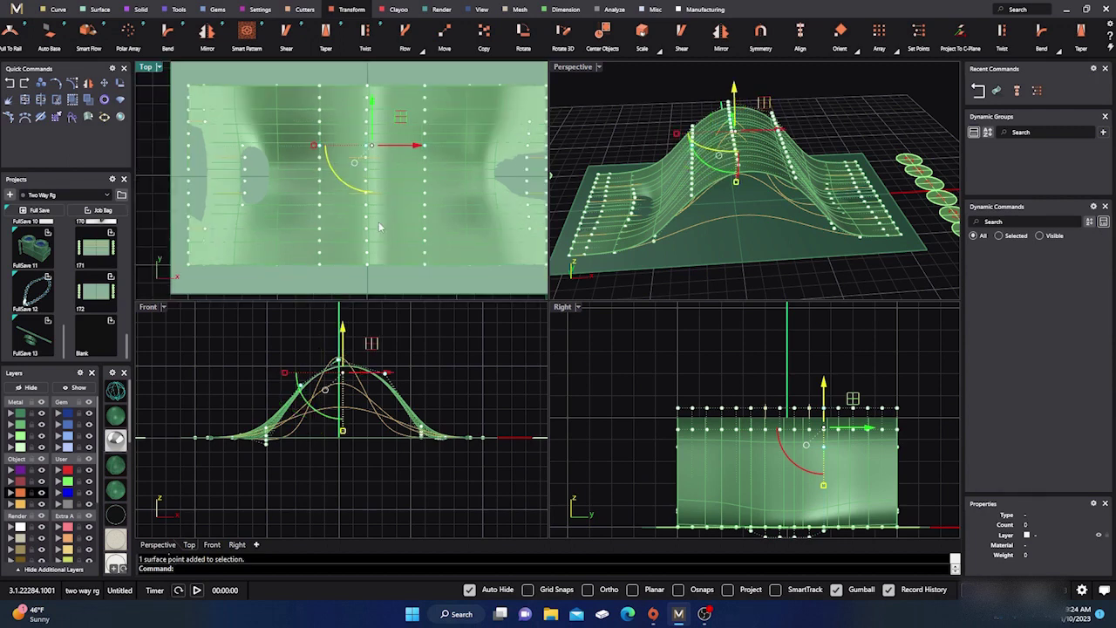
pyautogui.scroll(-1, 346, 234)
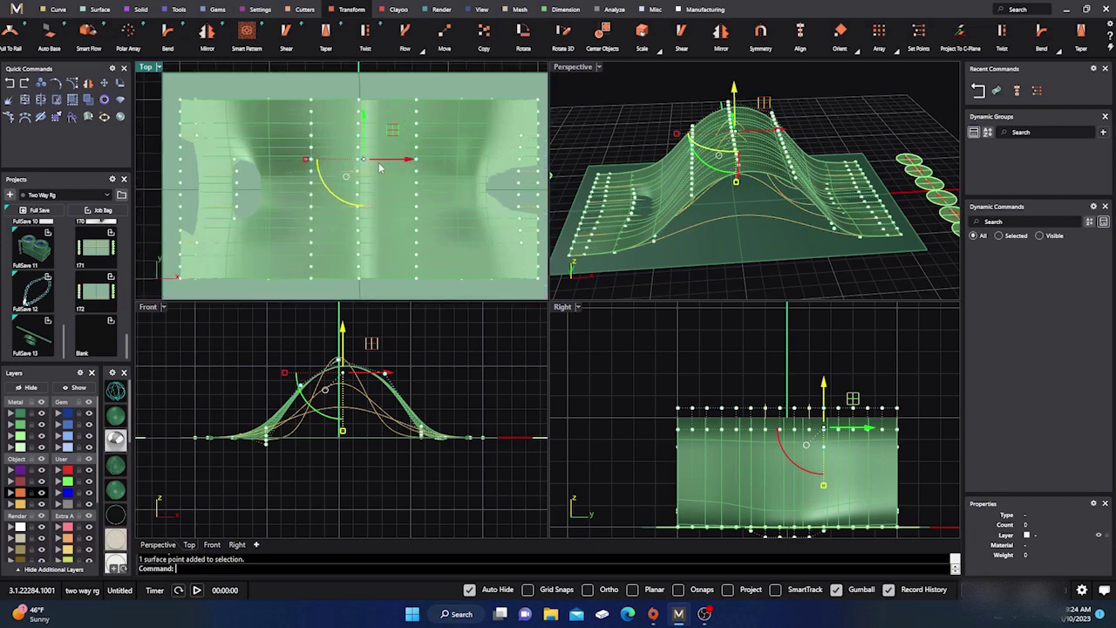
pyautogui.scroll(3, 368, 193)
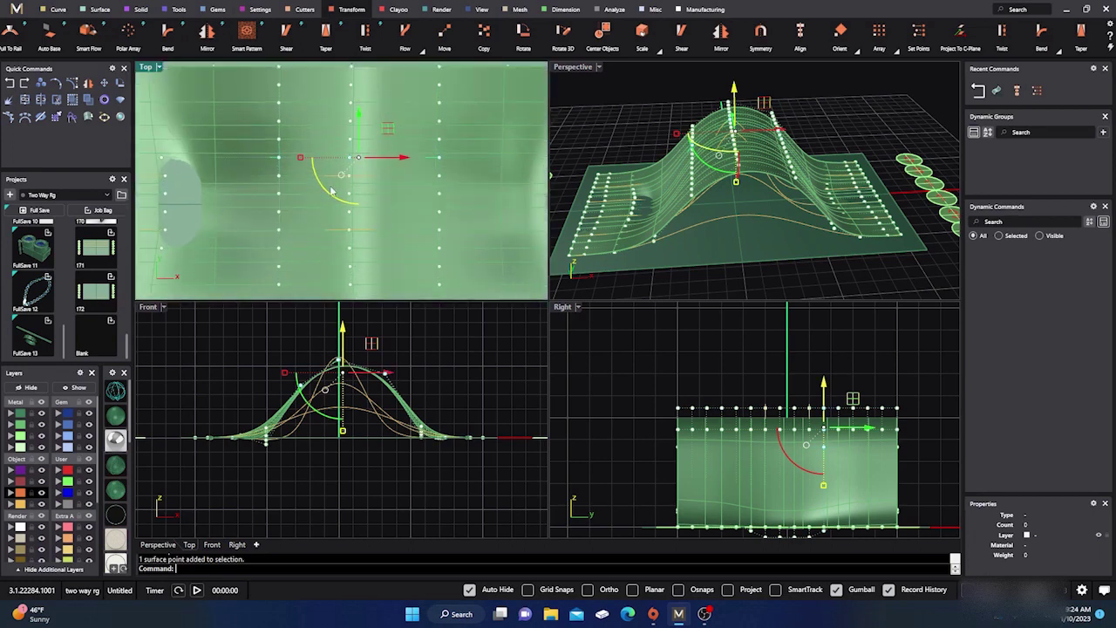
# Nudge the three selected surface control points back and forth along Y and X in the Top view in 0.2 mm steps.
pyautogui.hotkey('alt', 'Up')
pyautogui.hotkey('alt', 'Down')
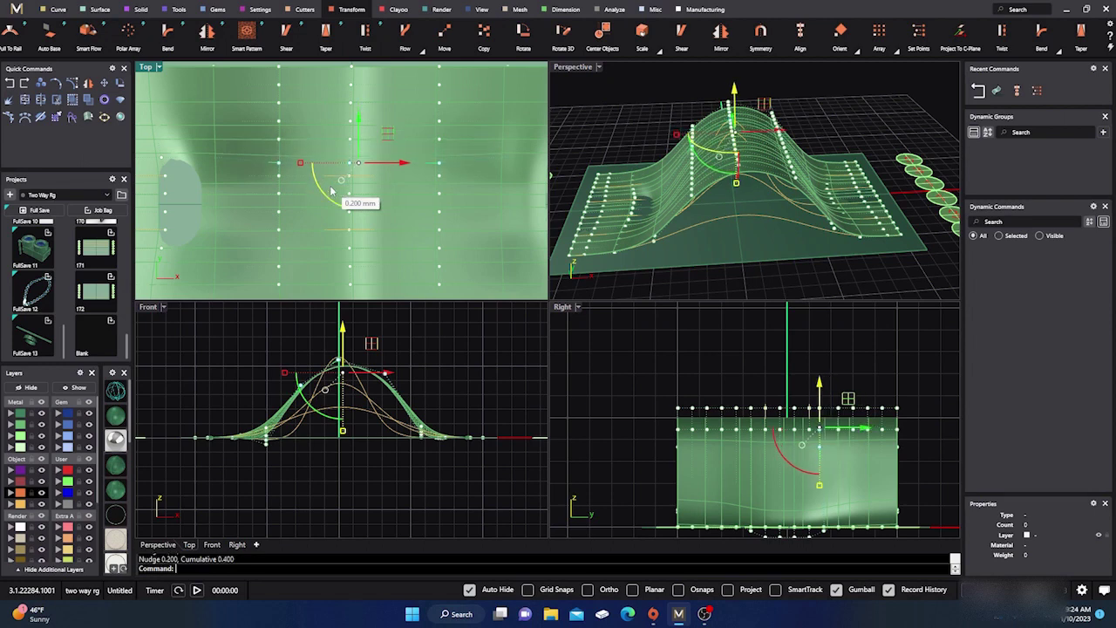
pyautogui.hotkey('alt', 'Down')
pyautogui.hotkey('alt', 'Up')
pyautogui.hotkey('alt', 'Up')
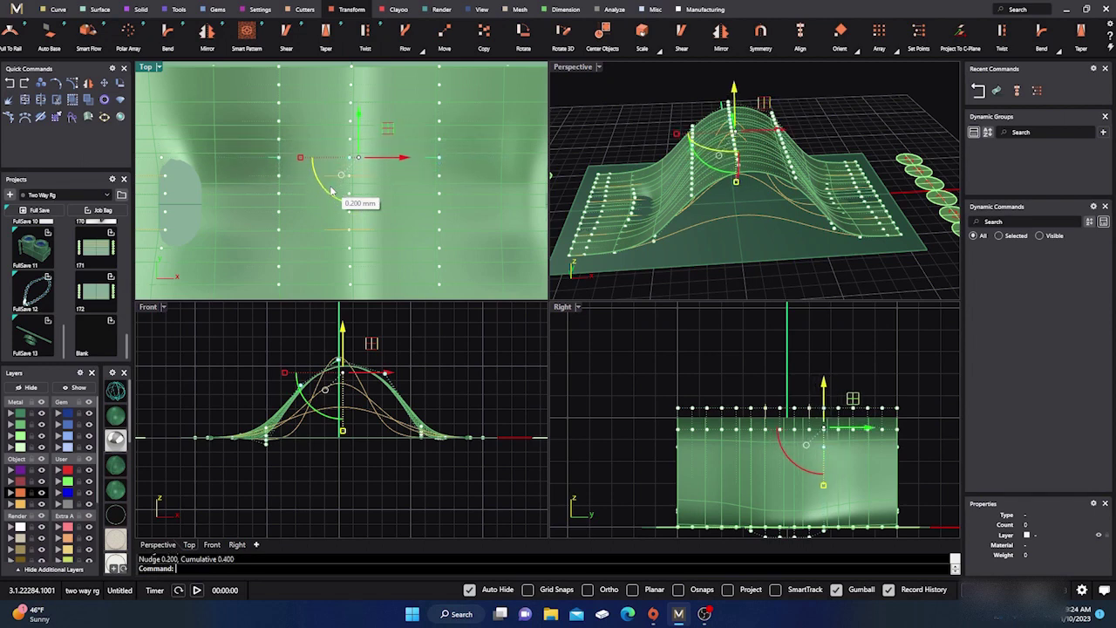
pyautogui.hotkey('alt', 'Left')
pyautogui.hotkey('alt', 'Right')
pyautogui.hotkey('alt', 'Right')
pyautogui.hotkey('alt', 'Right')
pyautogui.hotkey('alt', 'Left')
pyautogui.hotkey('alt', 'Left')
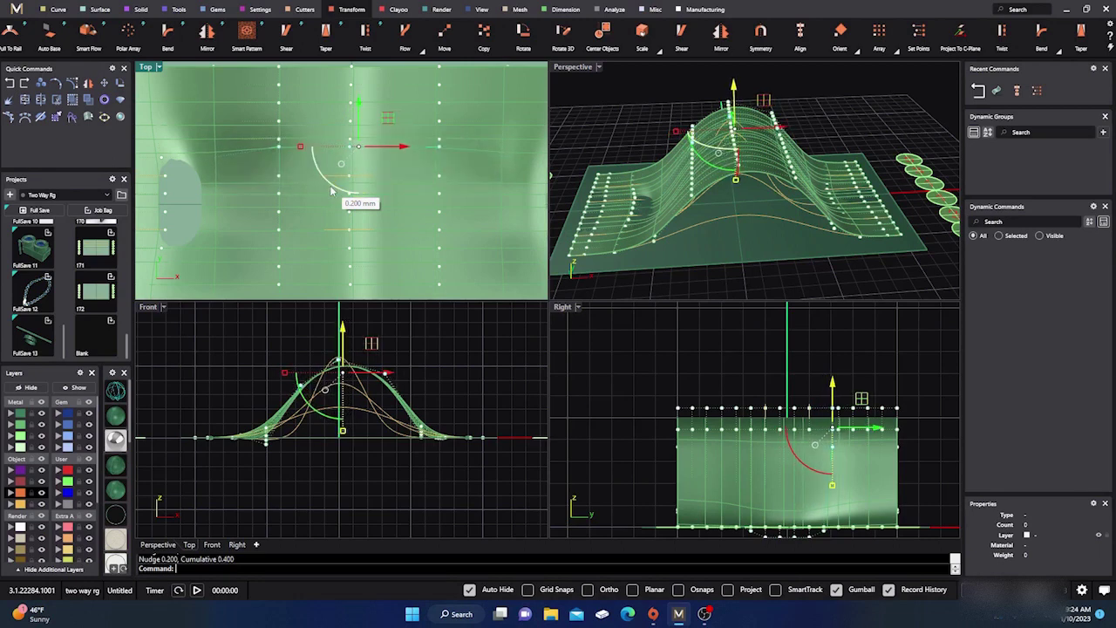
pyautogui.hotkey('alt', 'Up')
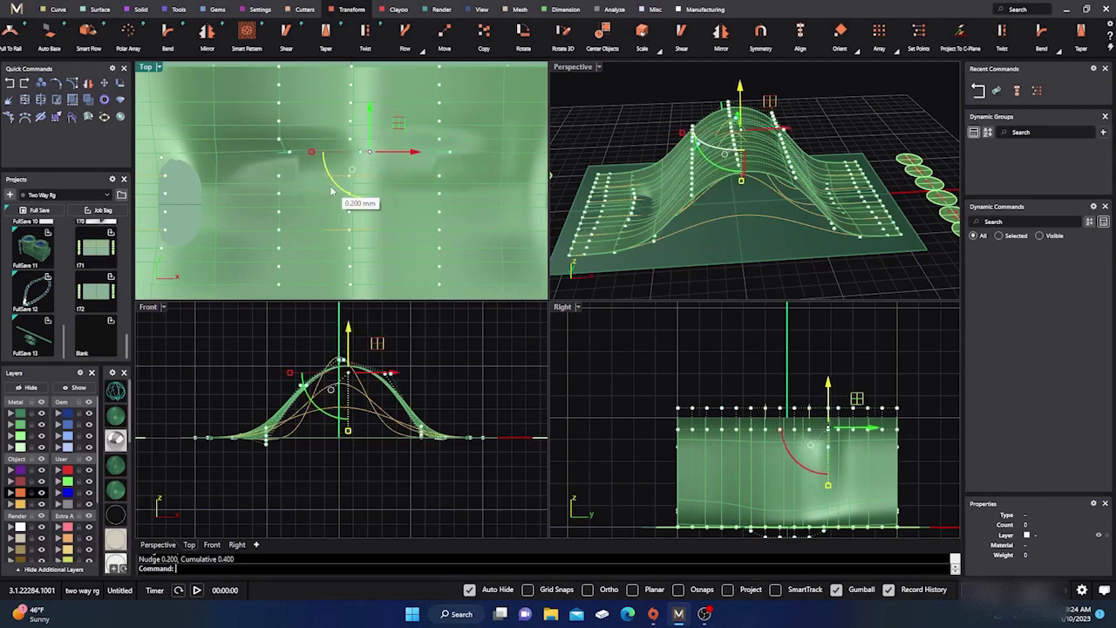
pyautogui.hotkey('alt', 'Right')
pyautogui.hotkey('alt', 'Left')
pyautogui.hotkey('alt', 'Down')
pyautogui.hotkey('alt', 'Down')
pyautogui.hotkey('alt', 'Left')
pyautogui.hotkey('alt', 'Left')
pyautogui.hotkey('alt', 'Left')
pyautogui.hotkey('alt', 'Left')
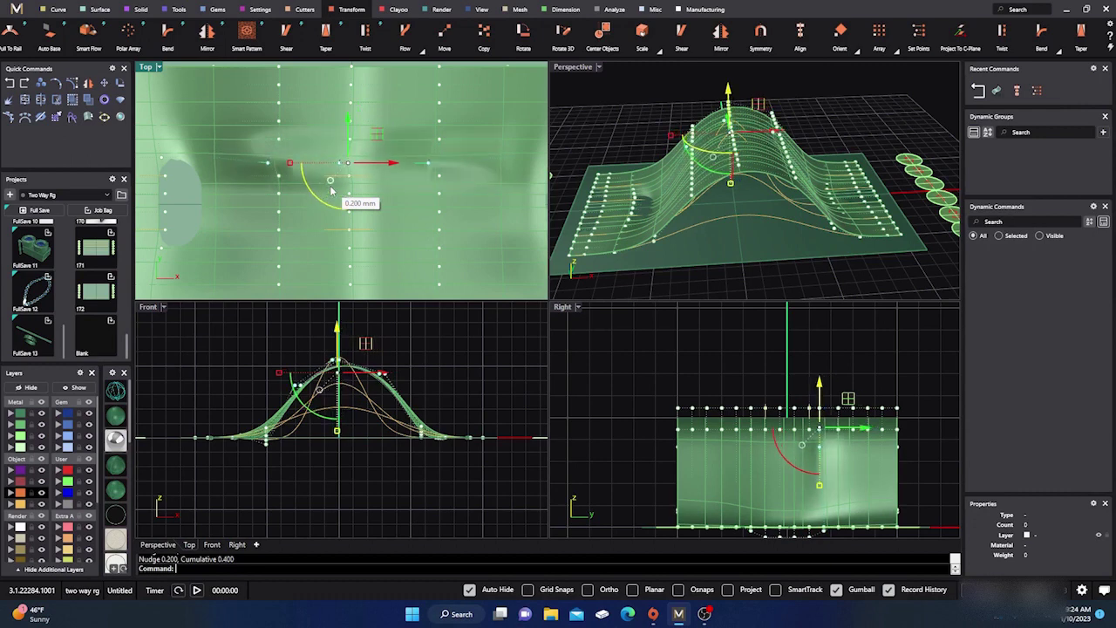
pyautogui.hotkey('alt', 'Left')
pyautogui.hotkey('alt', 'Left')
pyautogui.hotkey('alt', 'Left')
pyautogui.hotkey('alt', 'Left')
pyautogui.hotkey('alt', 'Right')
pyautogui.hotkey('alt', 'Right')
pyautogui.hotkey('alt', 'Right')
pyautogui.hotkey('alt', 'Right')
pyautogui.hotkey('alt', 'Right')
pyautogui.hotkey('alt', 'Right')
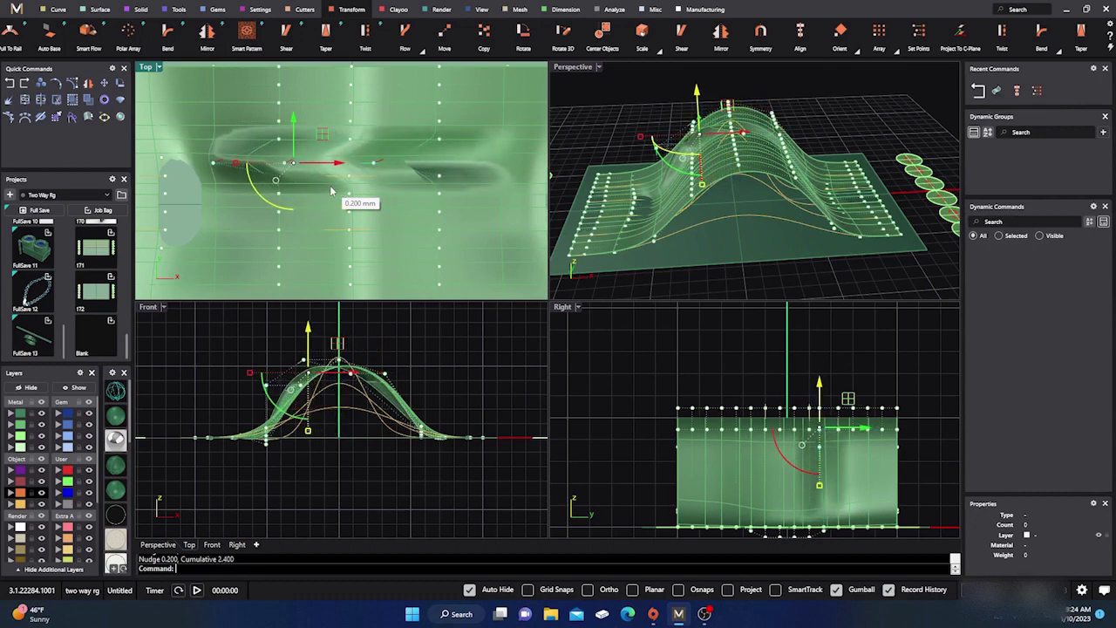
pyautogui.hotkey('alt', 'Up')
pyautogui.hotkey('alt', 'Up')
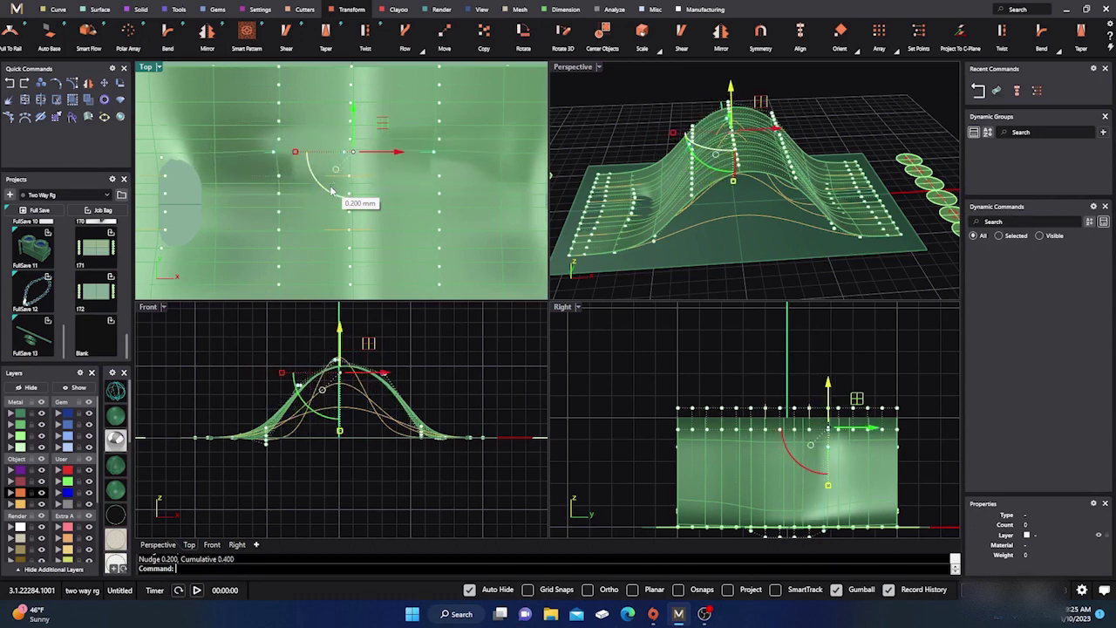
pyautogui.hotkey('alt', 'Down')
pyautogui.hotkey('alt', 'Right')
pyautogui.hotkey('alt', 'Right')
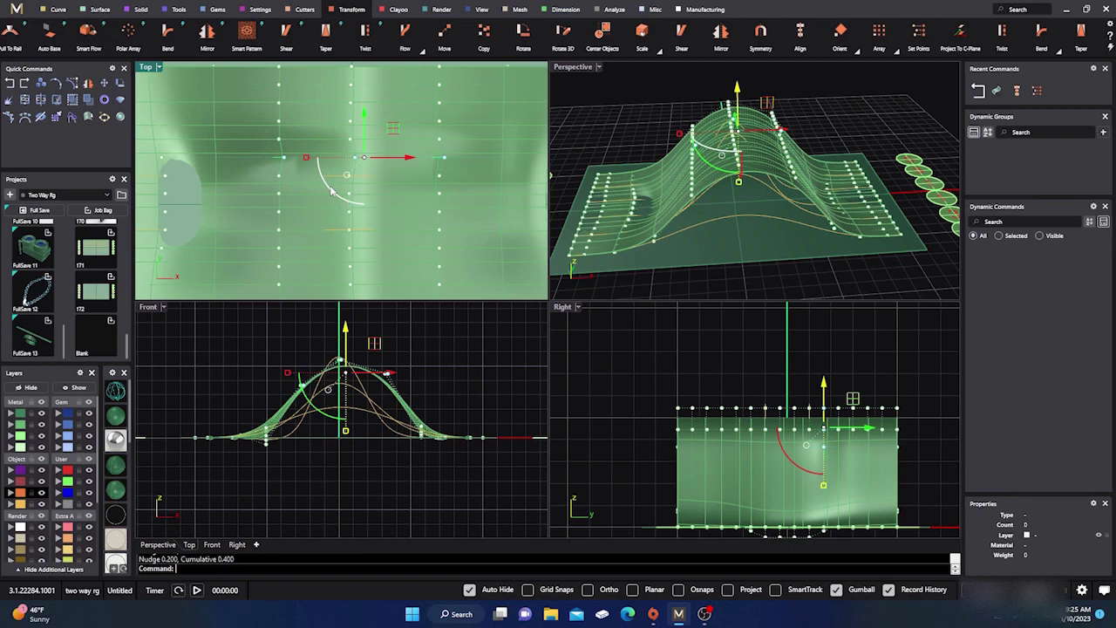
# Fine-tune the three control points by nudging them along Y and X in the Top view in 0.05 mm steps.
pyautogui.hotkey('ctrl', 'alt', 'Down')
pyautogui.hotkey('ctrl', 'alt', 'Down')
pyautogui.hotkey('ctrl', 'alt', 'Down')
pyautogui.hotkey('ctrl', 'alt', 'Down')
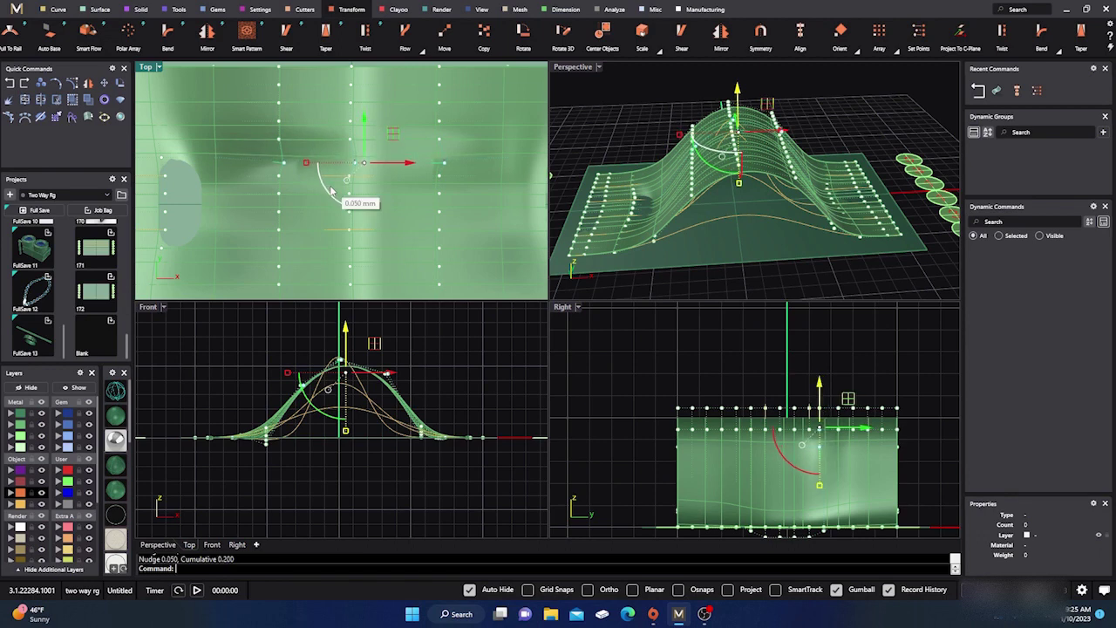
pyautogui.hotkey('ctrl', 'alt', 'Up')
pyautogui.hotkey('ctrl', 'alt', 'Up')
pyautogui.hotkey('ctrl', 'alt', 'Up')
pyautogui.hotkey('ctrl', 'alt', 'Up')
pyautogui.hotkey('ctrl', 'alt', 'Up')
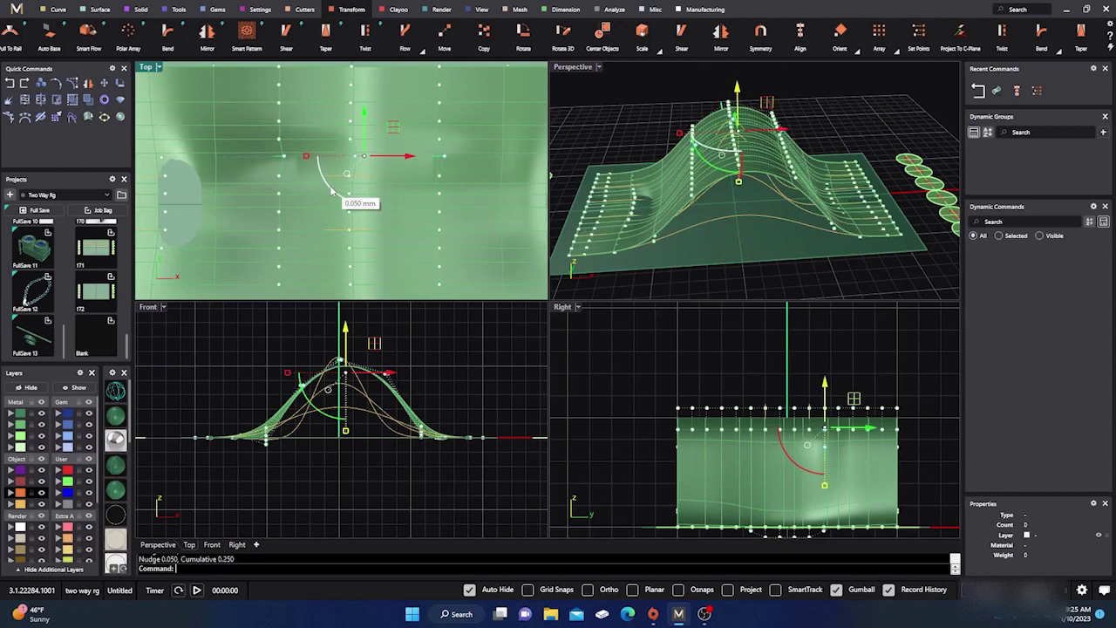
pyautogui.hotkey('ctrl', 'alt', 'Up')
pyautogui.hotkey('ctrl', 'alt', 'Up')
pyautogui.hotkey('ctrl', 'alt', 'Left')
pyautogui.hotkey('ctrl', 'alt', 'Left')
pyautogui.hotkey('ctrl', 'alt', 'Left')
pyautogui.hotkey('ctrl', 'alt', 'Left')
pyautogui.hotkey('ctrl', 'alt', 'Left')
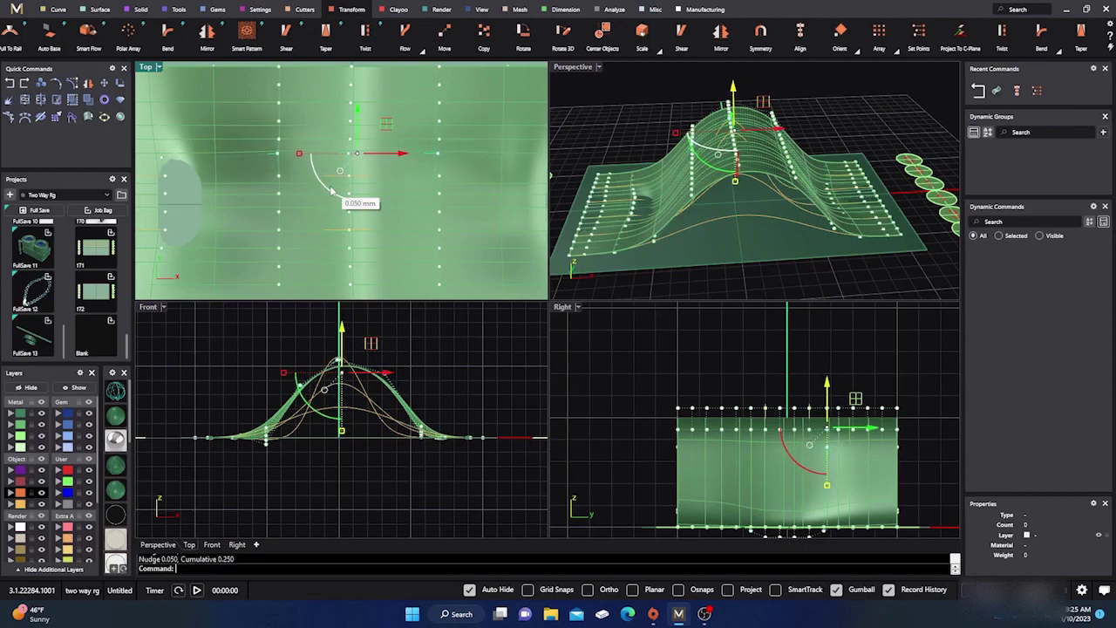
pyautogui.hotkey('ctrl', 'alt', 'Right')
pyautogui.hotkey('ctrl', 'alt', 'Right')
pyautogui.hotkey('ctrl', 'alt', 'Right')
pyautogui.hotkey('ctrl', 'alt', 'Right')
pyautogui.hotkey('ctrl', 'alt', 'Down')
pyautogui.hotkey('ctrl', 'alt', 'Down')
pyautogui.hotkey('ctrl', 'alt', 'Down')
pyautogui.hotkey('ctrl', 'alt', 'Down')
pyautogui.hotkey('ctrl', 'alt', 'Down')
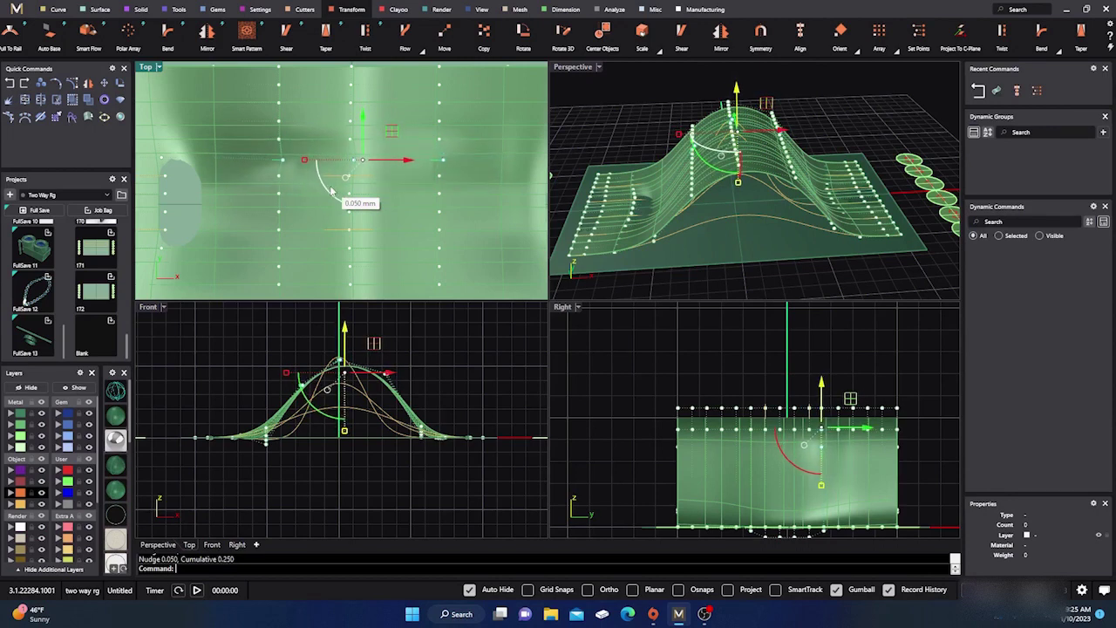
pyautogui.hotkey('ctrl', 'alt', 'Left')
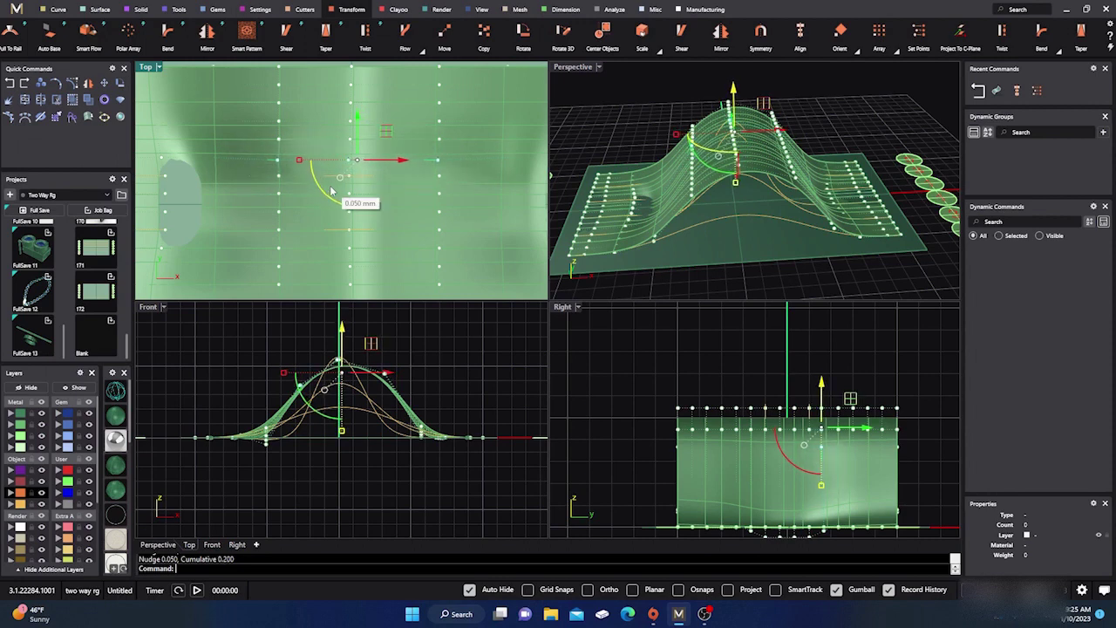
pyautogui.hotkey('ctrl', 'alt', 'Right')
pyautogui.hotkey('ctrl', 'alt', 'Right')
pyautogui.hotkey('ctrl', 'alt', 'Down')
pyautogui.hotkey('ctrl', 'alt', 'Down')
pyautogui.hotkey('ctrl', 'alt', 'Down')
pyautogui.hotkey('ctrl', 'alt', 'Down')
pyautogui.hotkey('ctrl', 'alt', 'Down')
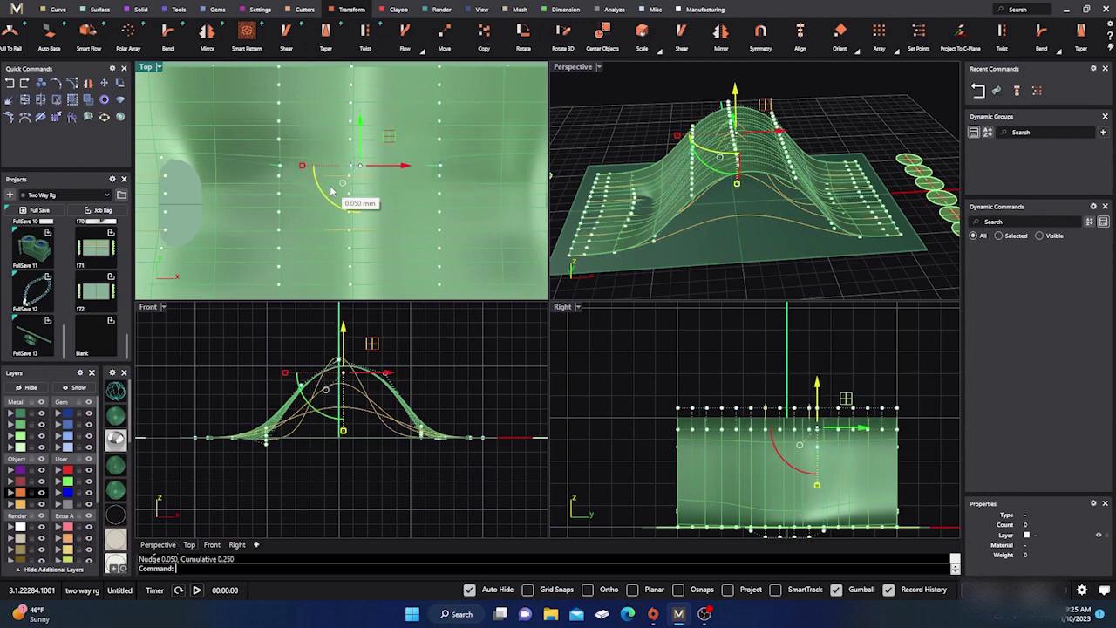
pyautogui.hotkey('ctrl', 'alt', 'Left')
pyautogui.hotkey('ctrl', 'alt', 'Left')
pyautogui.press('Left')
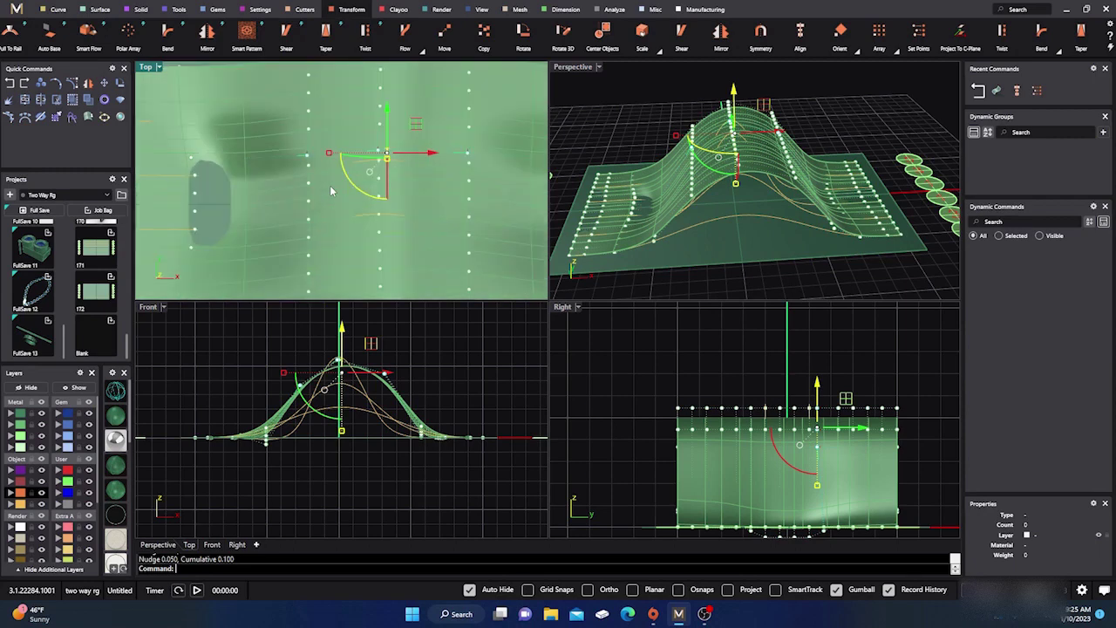
# In an enlarged Perspective view, move one control point of the right raised column outward about 1.06 mm in X and lower it in Z.
pyautogui.doubleClick(574, 69)
pyautogui.moveTo(623, 237); pyautogui.dragTo(596, 214, button='right')
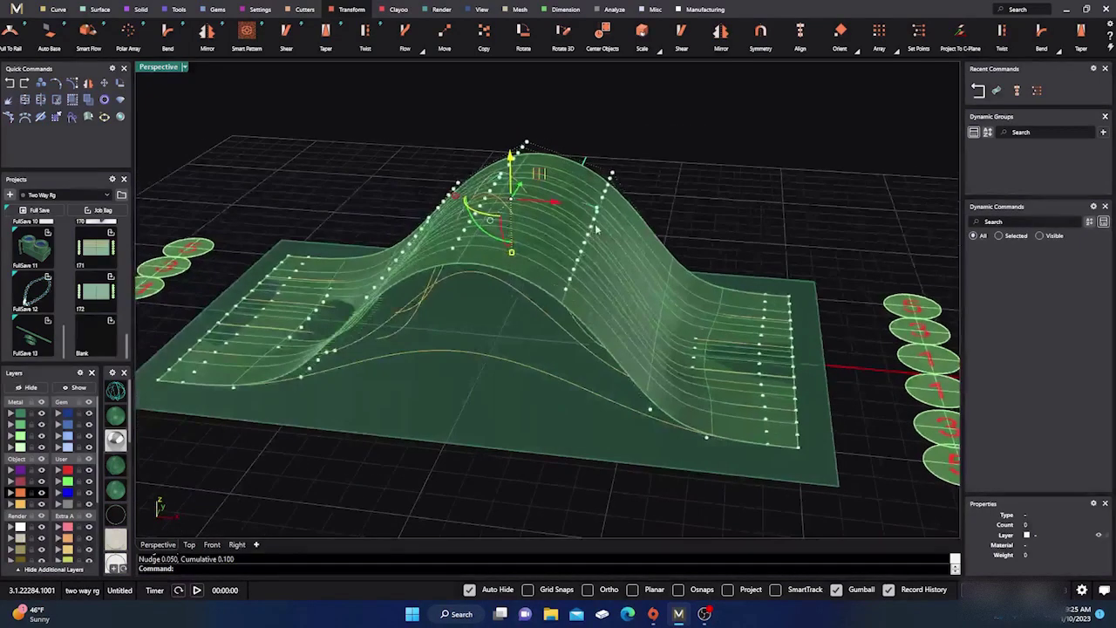
pyautogui.scroll(6, 598, 214)
pyautogui.click(599, 202)
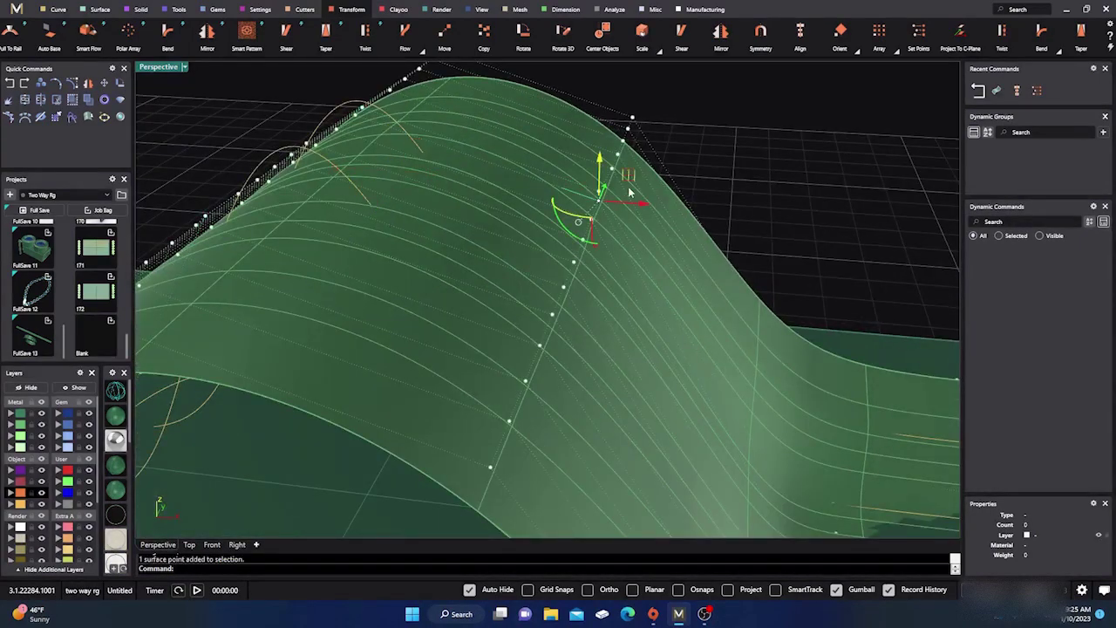
pyautogui.moveTo(646, 205); pyautogui.dragTo(755, 210)
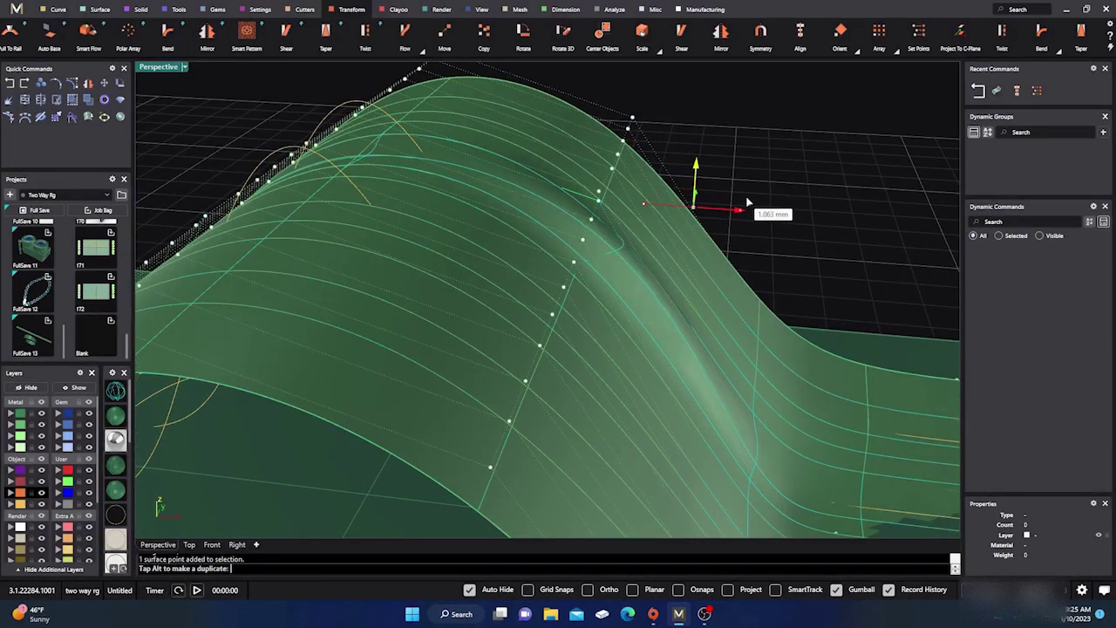
pyautogui.moveTo(709, 164); pyautogui.dragTo(697, 338)
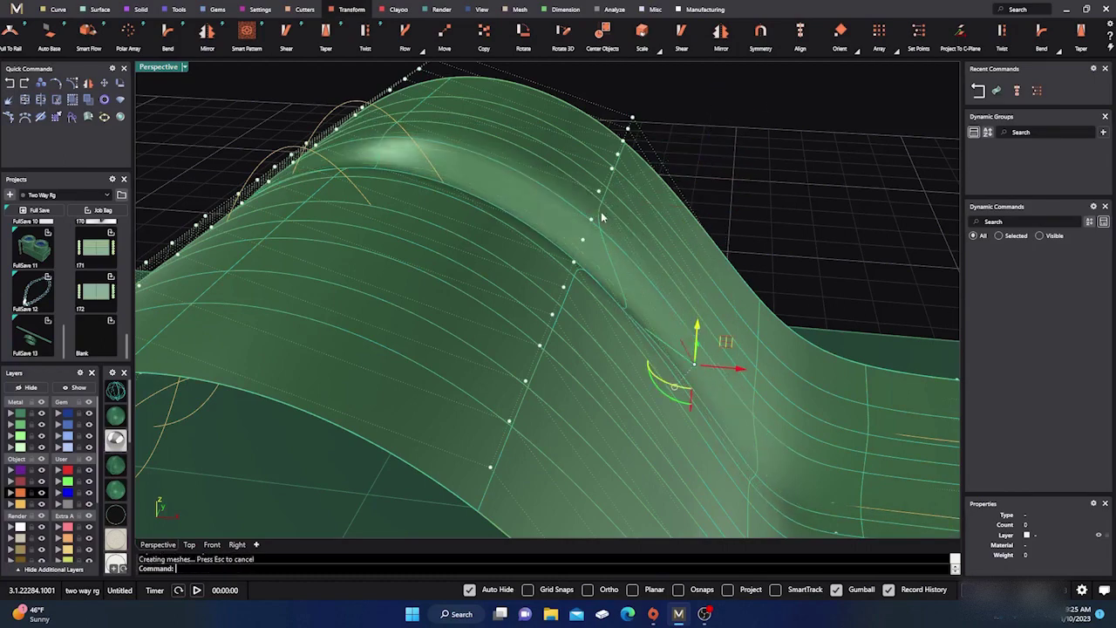
# Lower one control point in the centre raised column and one in the left raised column along Z.
pyautogui.scroll(-5, 598, 227)
pyautogui.moveTo(523, 261); pyautogui.dragTo(462, 148, button='right')
pyautogui.click(479, 223)
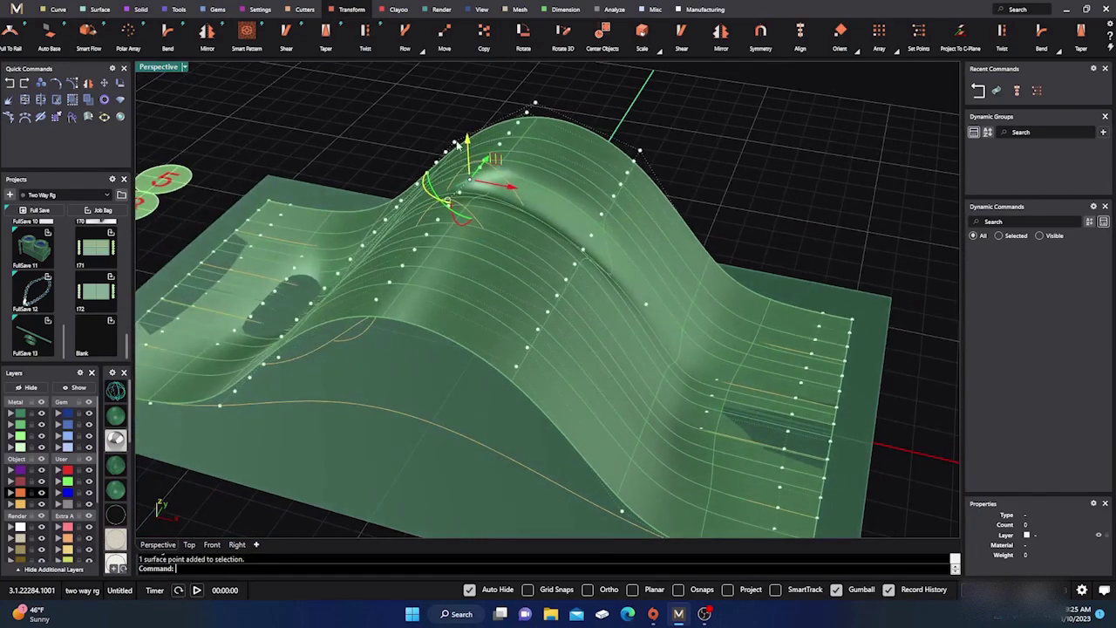
pyautogui.moveTo(463, 145); pyautogui.dragTo(473, 188)
pyautogui.moveTo(473, 189); pyautogui.dragTo(404, 284, button='right')
pyautogui.click(384, 293)
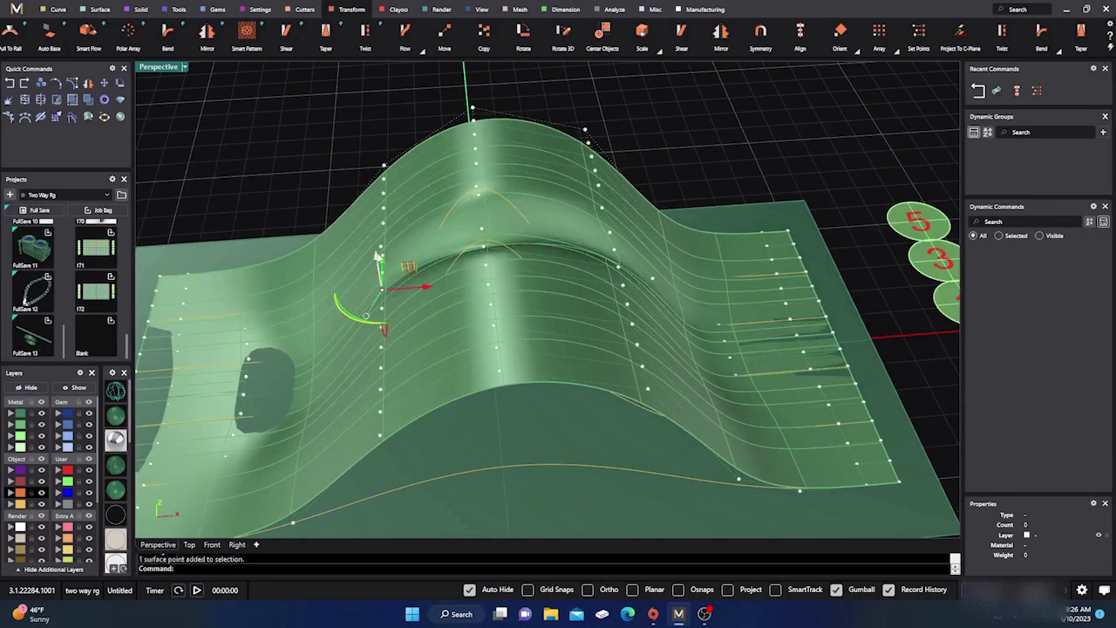
pyautogui.moveTo(377, 261); pyautogui.dragTo(388, 305)
pyautogui.moveTo(388, 305); pyautogui.dragTo(380, 338, button='right')
pyautogui.scroll(-5, 498, 309)
pyautogui.moveTo(496, 340); pyautogui.dragTo(491, 292, button='right')
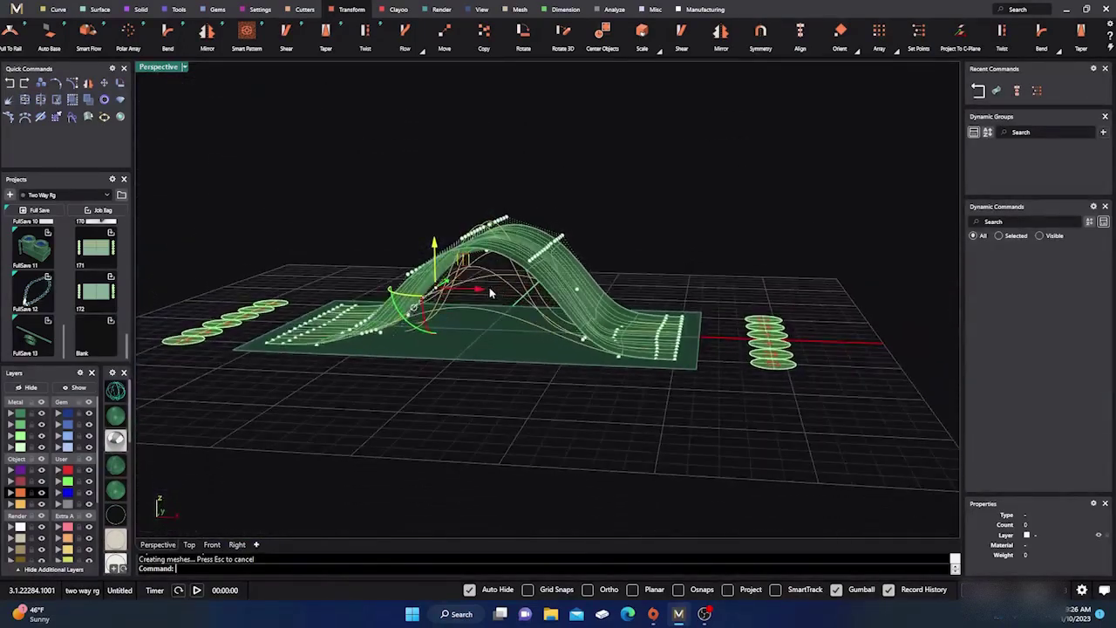
# Turn off the control points of the merged surface and delete the surface.
pyautogui.click(237, 264)
pyautogui.click(536, 241)
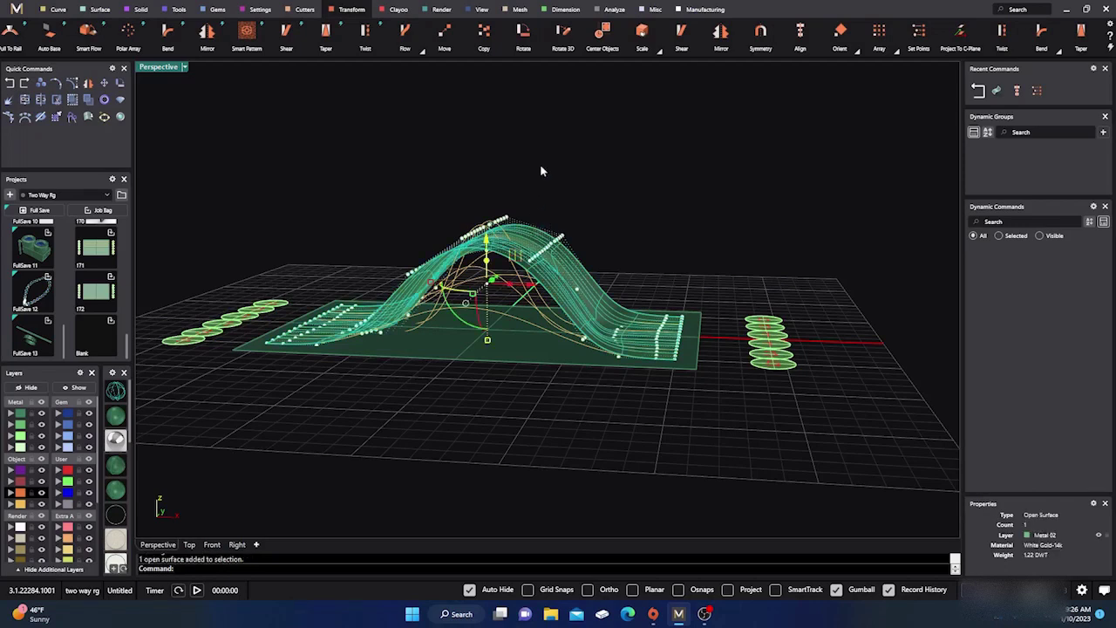
pyautogui.write('``')
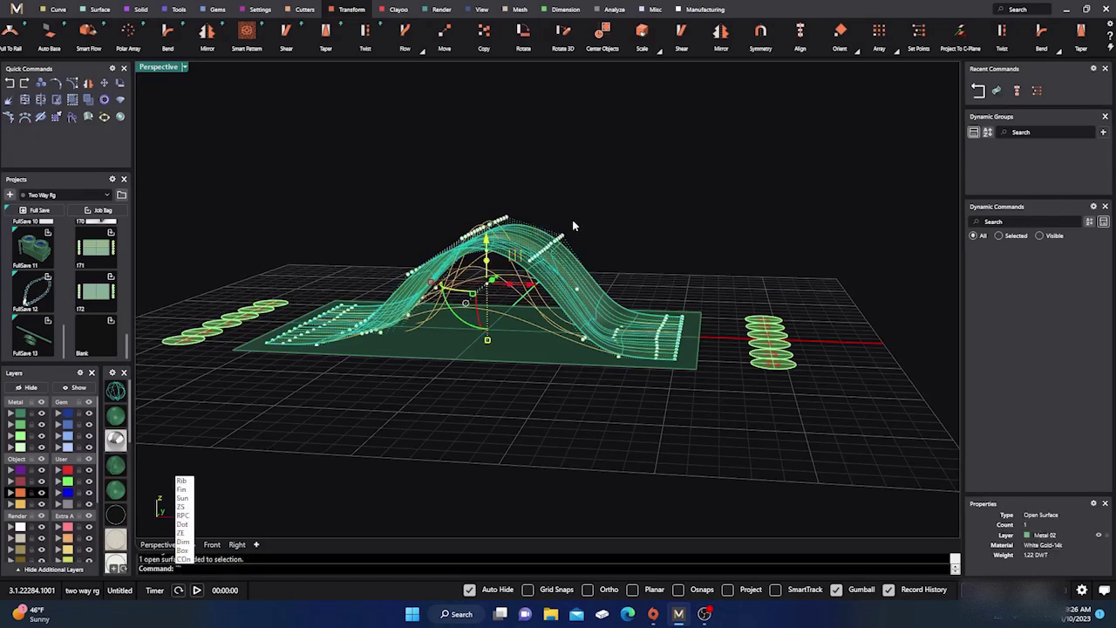
pyautogui.press('Escape')
pyautogui.press('Escape')
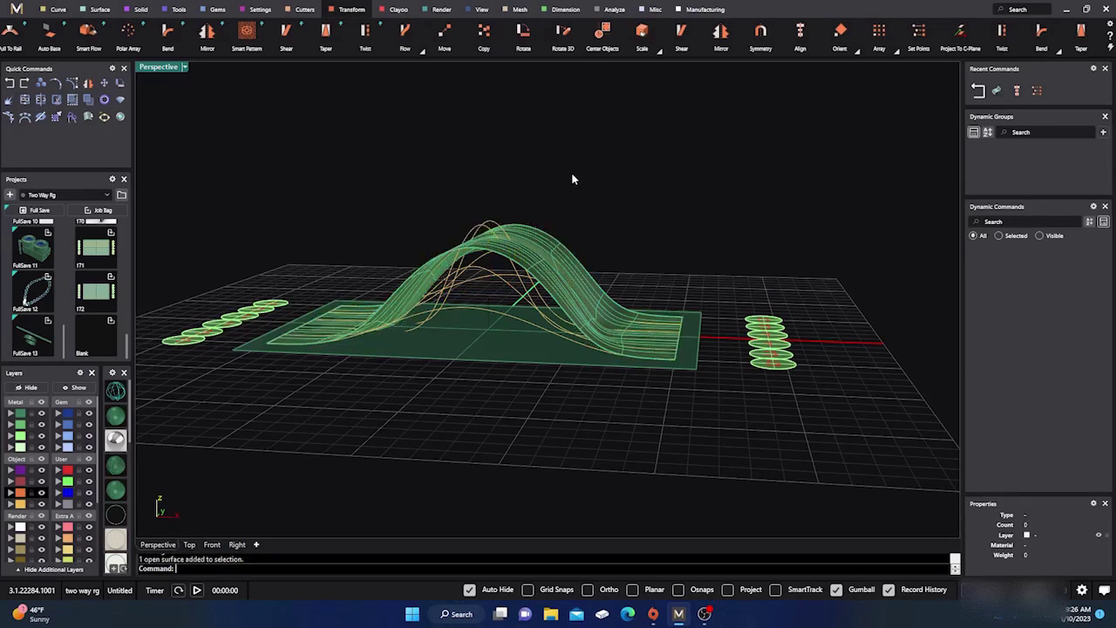
pyautogui.click(21, 427)
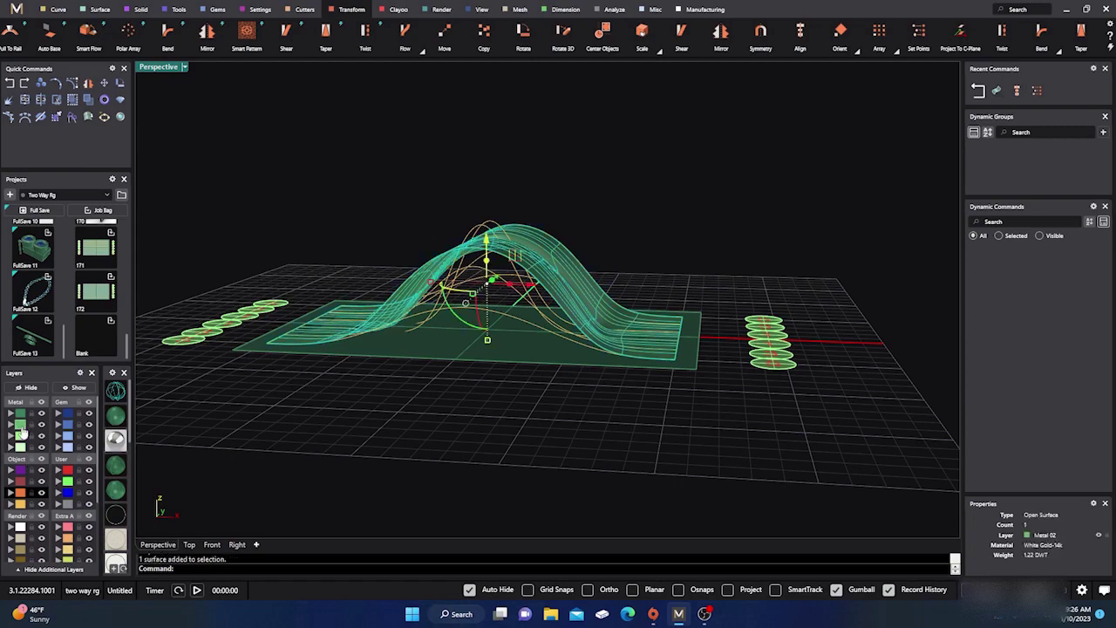
pyautogui.press('Delete')
# Examine the remaining profile curves above the flat base and the numbered discs beside it from several angles.
pyautogui.moveTo(464, 393); pyautogui.dragTo(482, 359, button='right')
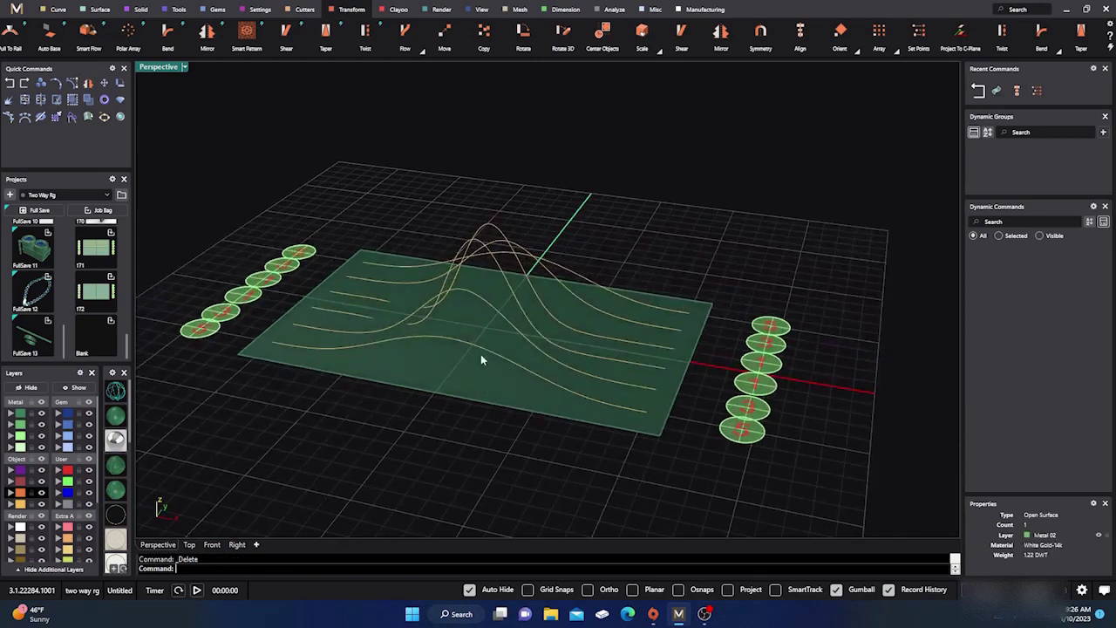
pyautogui.scroll(3, 481, 356)
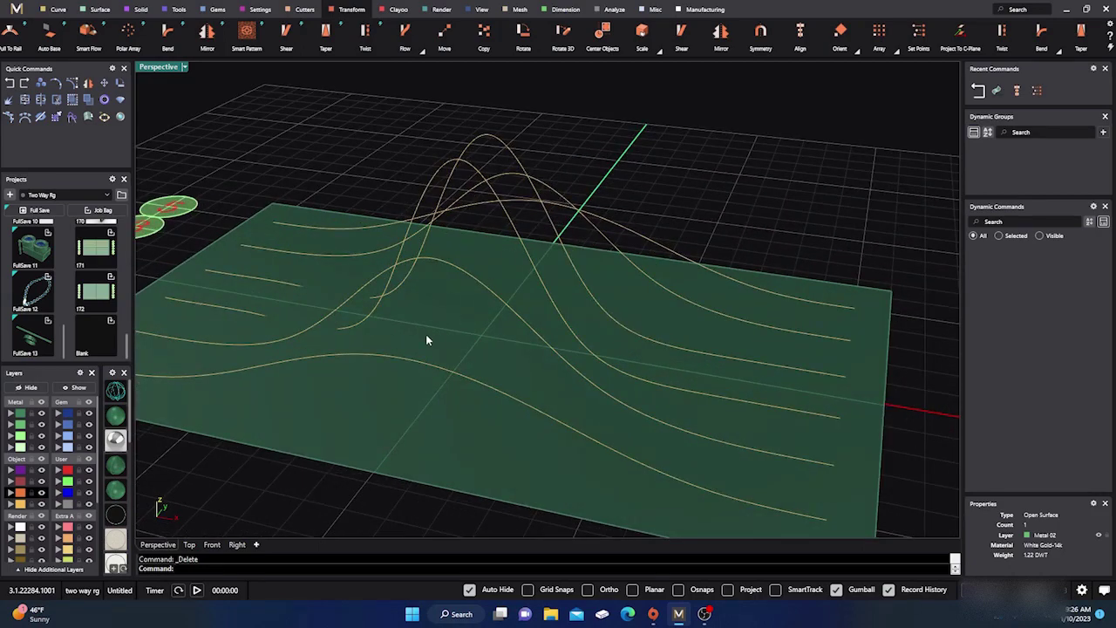
pyautogui.scroll(-3, 427, 340)
pyautogui.scroll(2, 520, 326)
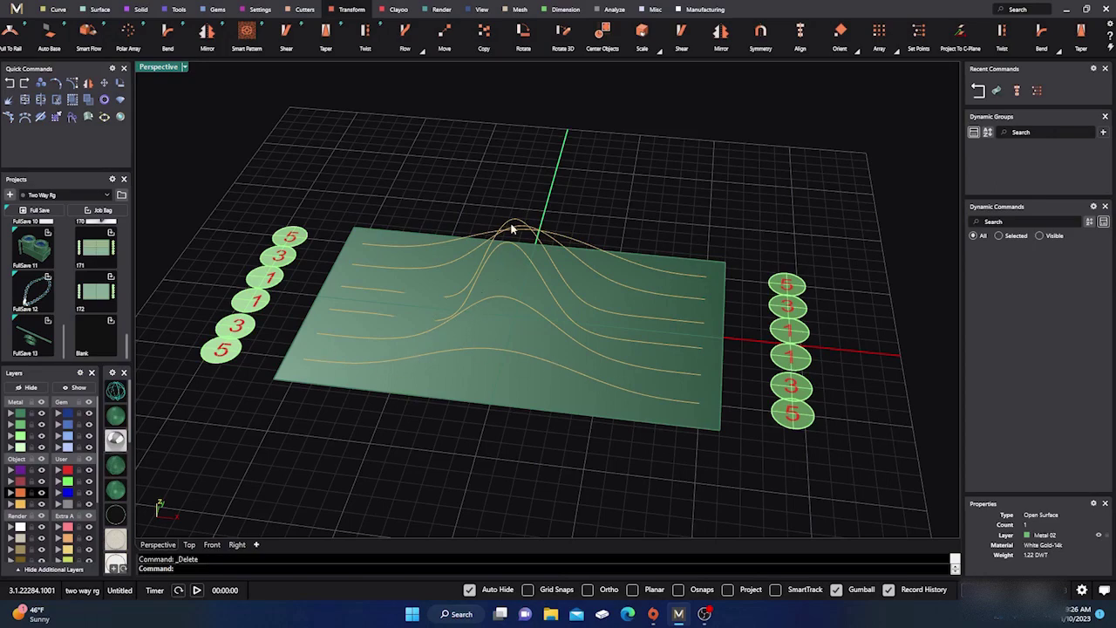
pyautogui.moveTo(473, 324); pyautogui.dragTo(495, 338, button='right')
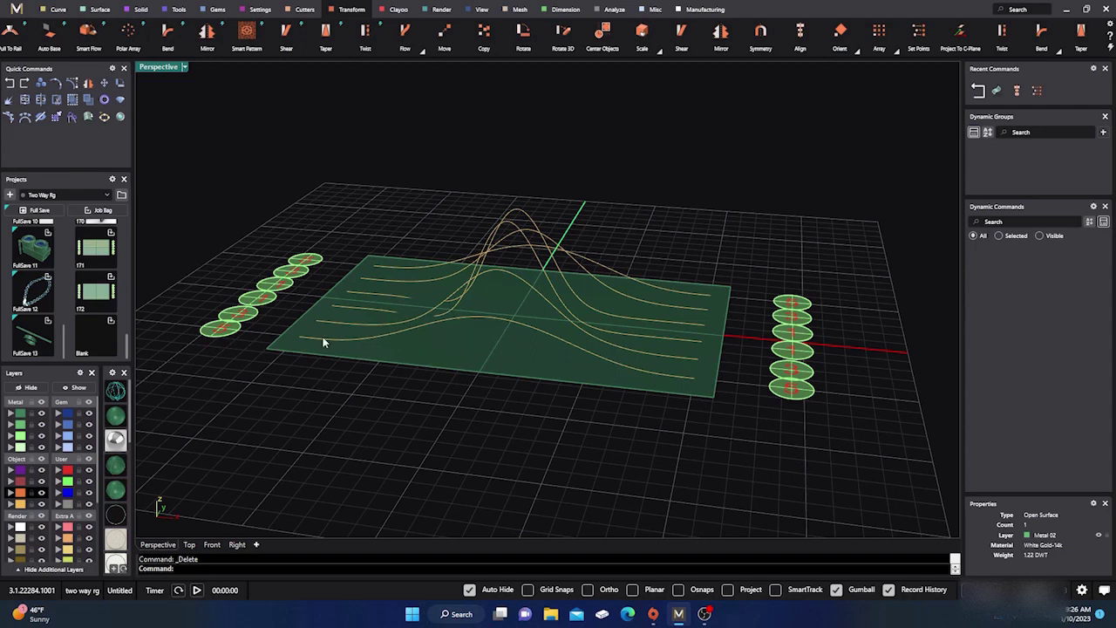
pyautogui.moveTo(540, 336); pyautogui.dragTo(533, 352, button='right')
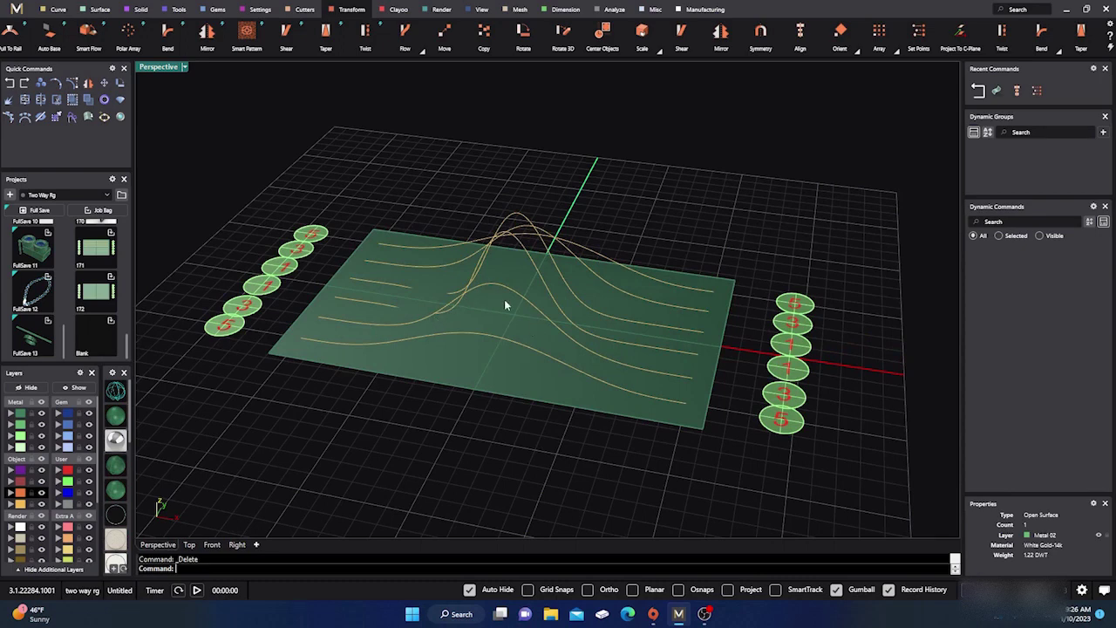
pyautogui.moveTo(504, 299); pyautogui.dragTo(503, 254, button='right')
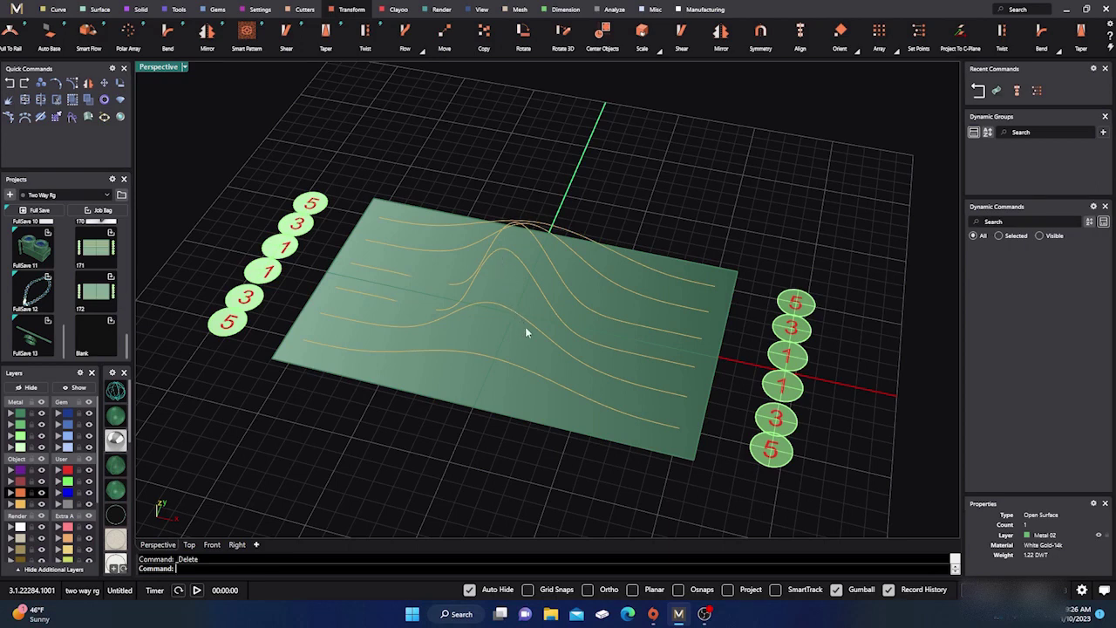
pyautogui.scroll(-2, 567, 337)
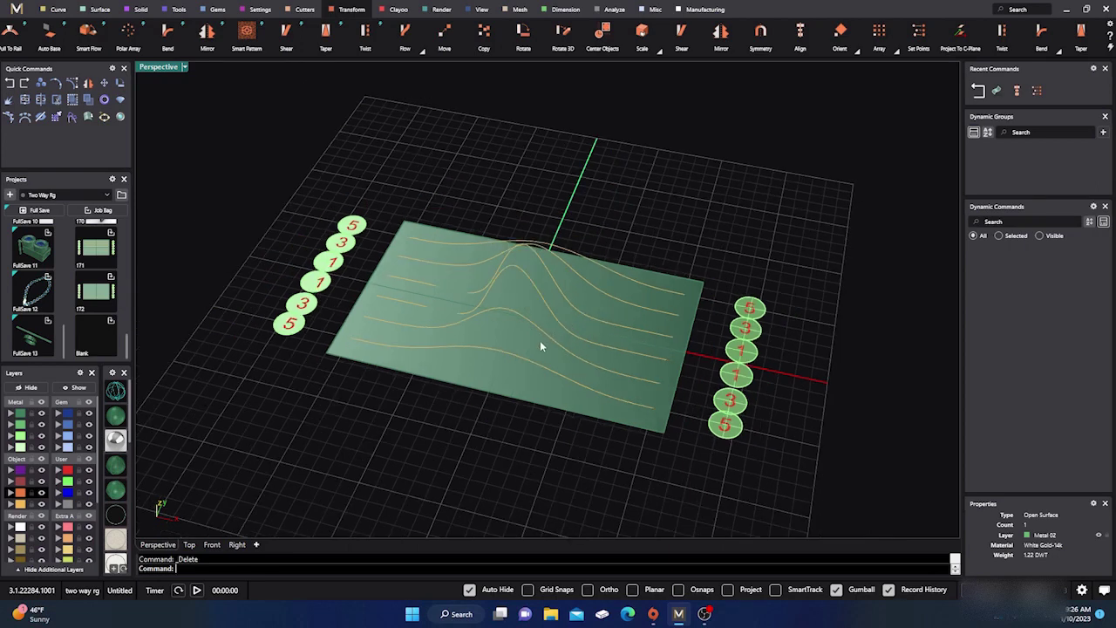
pyautogui.moveTo(540, 342); pyautogui.dragTo(543, 356, button='right')
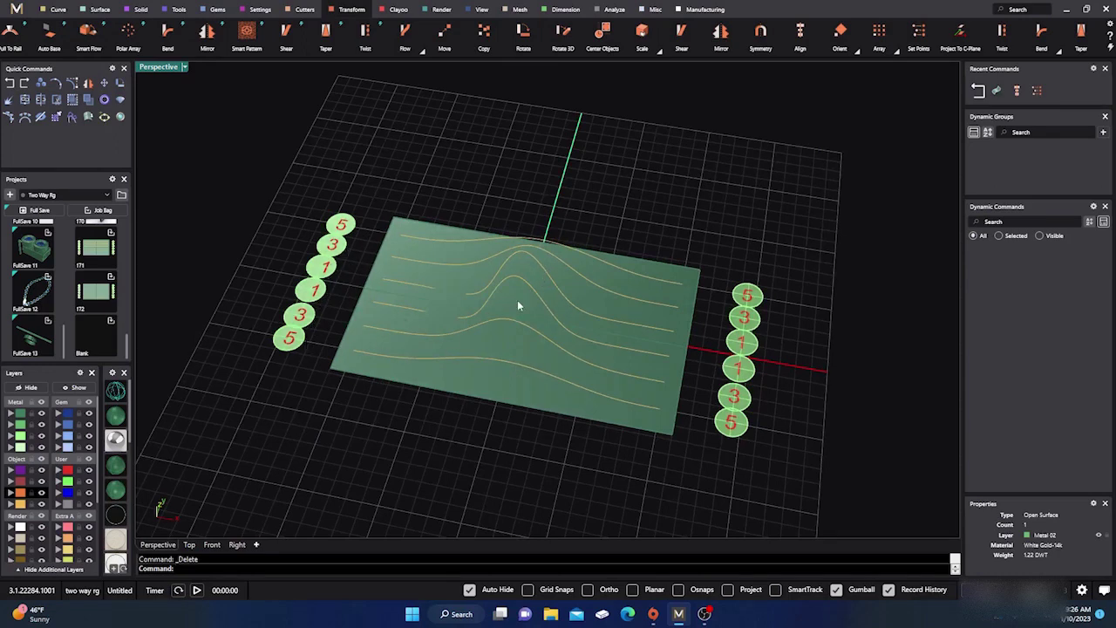
pyautogui.scroll(-2, 466, 361)
pyautogui.moveTo(470, 392); pyautogui.dragTo(505, 392, button='right')
pyautogui.scroll(6, 474, 348)
pyautogui.scroll(-2, 488, 366)
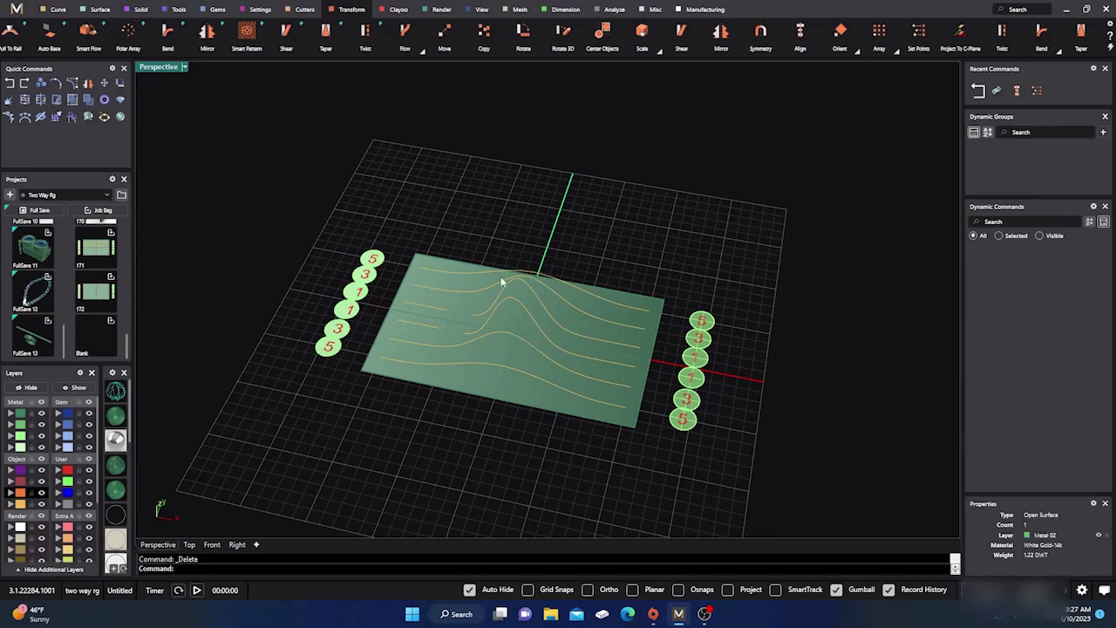
pyautogui.moveTo(525, 366)
pyautogui.mouseDown(button='right')
pyautogui.moveTo(511, 339)
pyautogui.moveTo(534, 369)
pyautogui.mouseUp(button='right')
pyautogui.scroll(4, 511, 340)
pyautogui.scroll(-3, 511, 344)
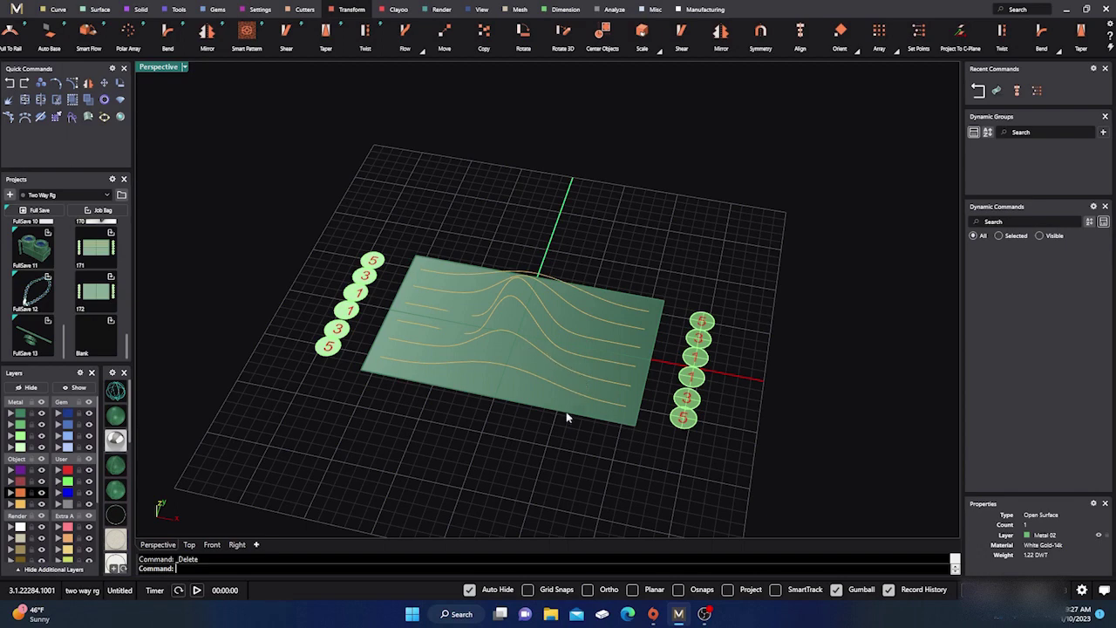
pyautogui.scroll(2, 536, 423)
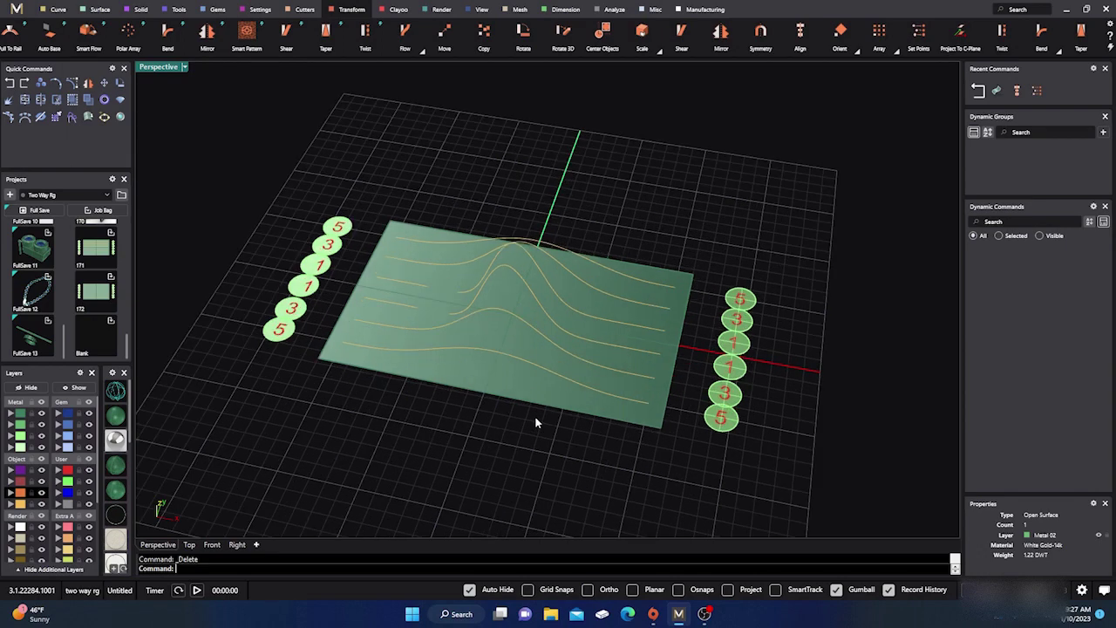